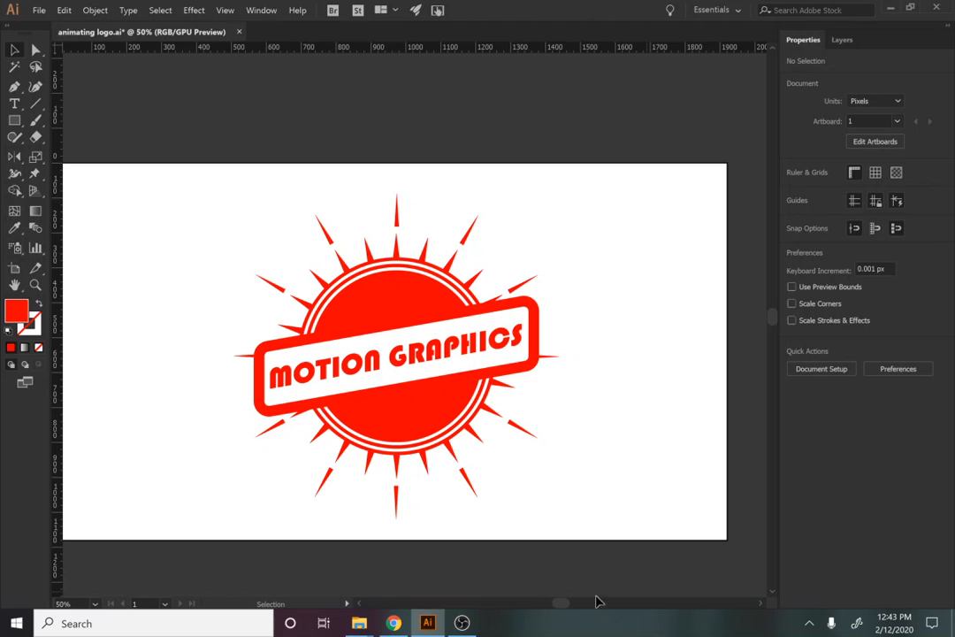
# Back in the logo document, select the MOTION GRAPHICS badge and drag it up and left
pyautogui.click(461, 623)
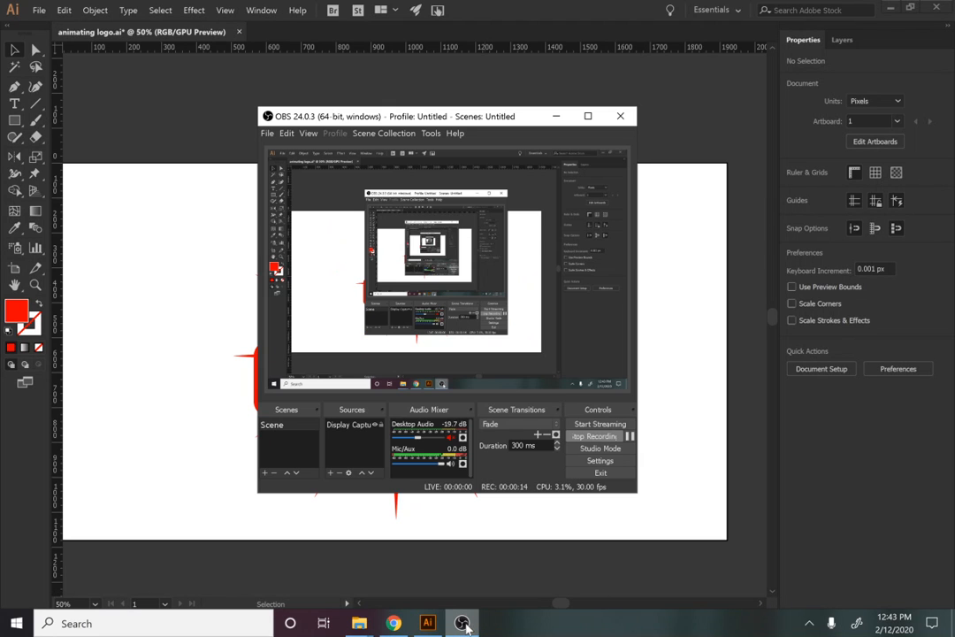
pyautogui.click(425, 622)
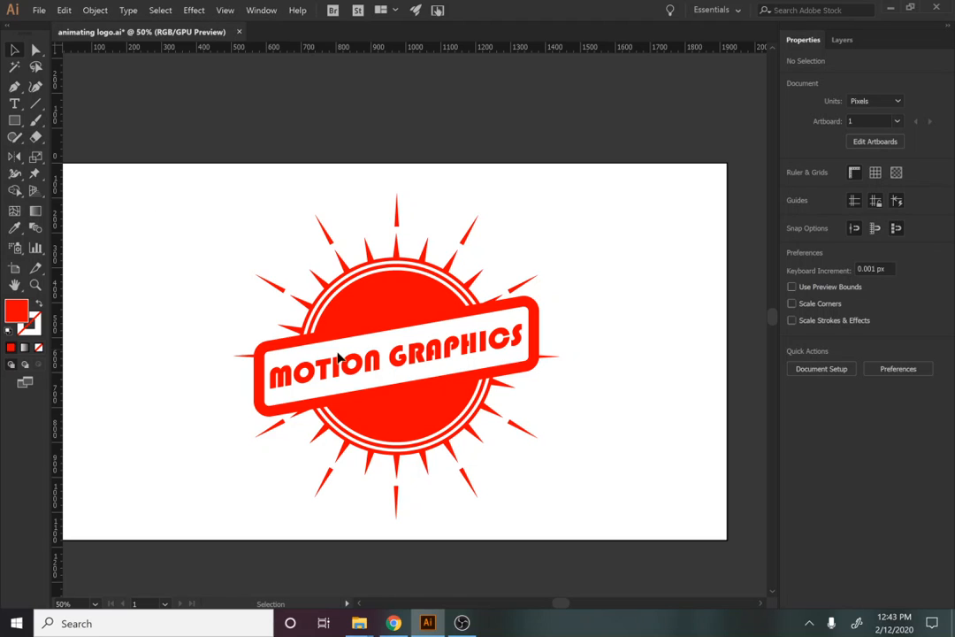
pyautogui.moveTo(404, 384); pyautogui.dragTo(386, 348)
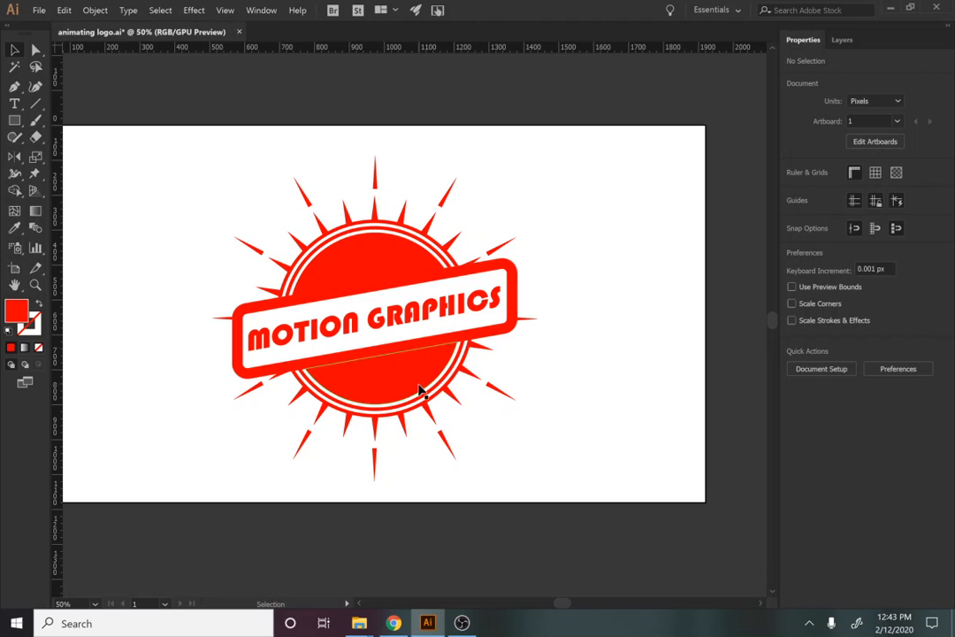
pyautogui.moveTo(539, 489); pyautogui.dragTo(93, 124)
pyautogui.moveTo(397, 370); pyautogui.dragTo(483, 460)
pyautogui.moveTo(287, 302); pyautogui.dragTo(228, 270)
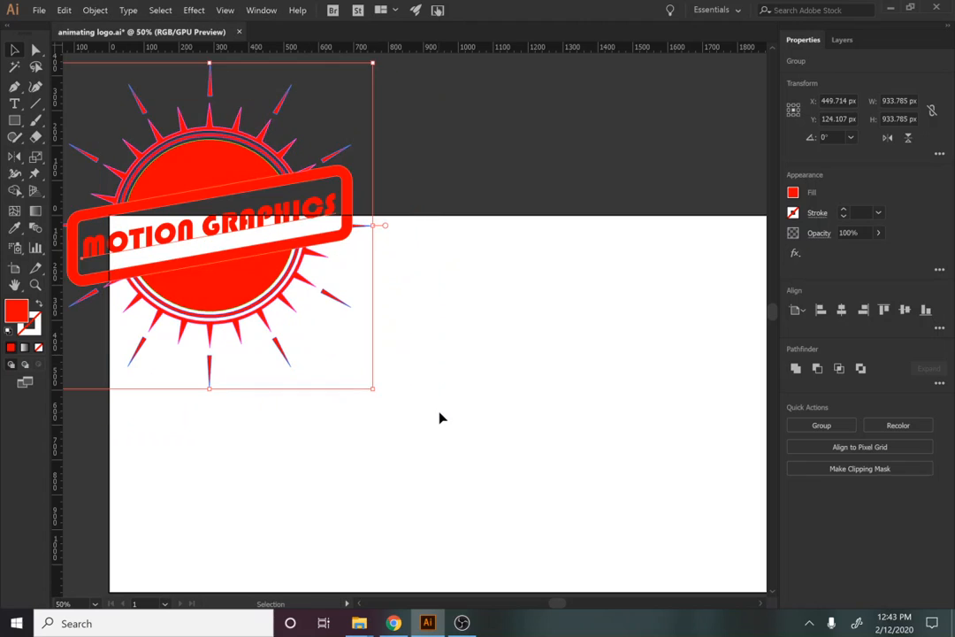
pyautogui.click(426, 401)
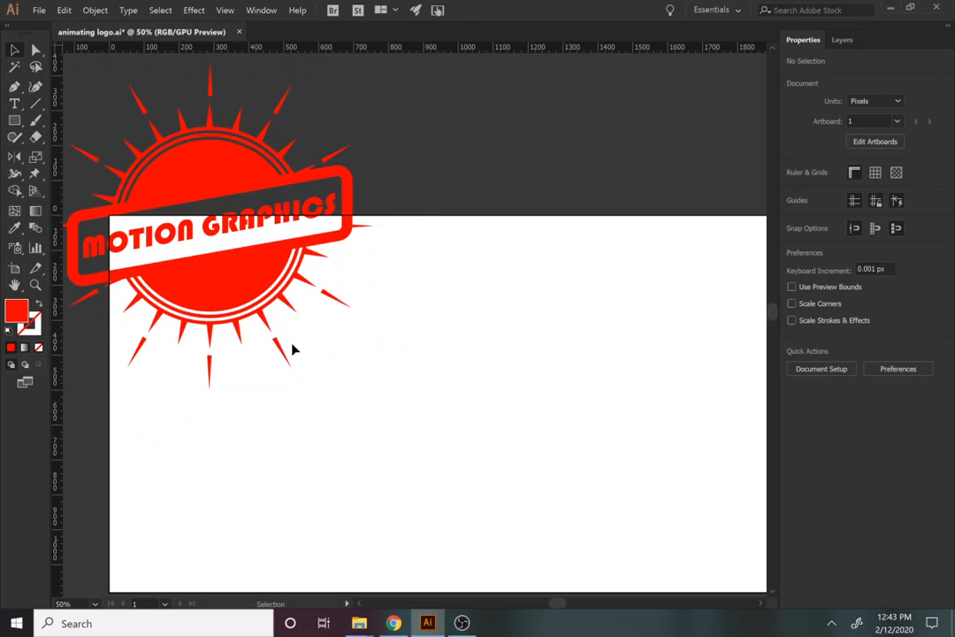
# Reselect the whole badge and drop it at the artboard centre (X 959.898, Y 353.107 px)
pyautogui.moveTo(554, 459); pyautogui.dragTo(507, 417)
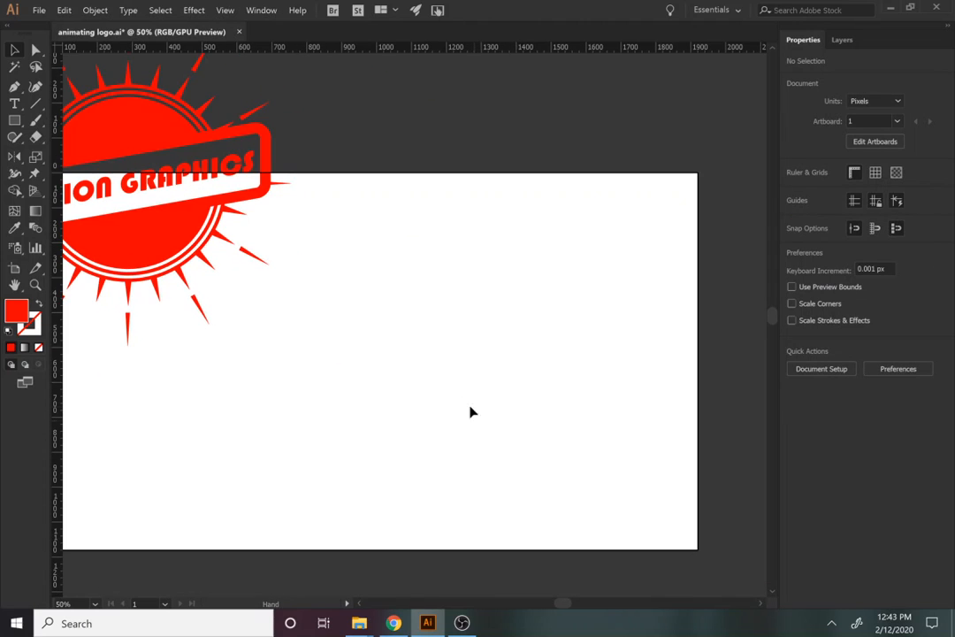
pyautogui.moveTo(162, 255); pyautogui.dragTo(385, 443)
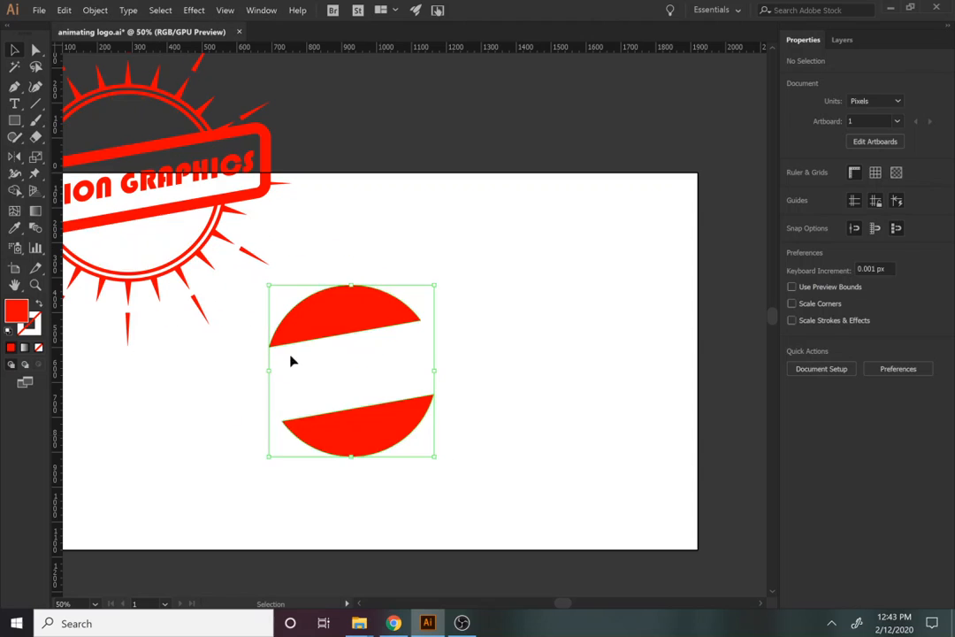
pyautogui.hotkey('ctrl', 'z')
pyautogui.moveTo(301, 290); pyautogui.dragTo(345, 346)
pyautogui.moveTo(347, 348); pyautogui.dragTo(149, 136)
pyautogui.moveTo(150, 253); pyautogui.dragTo(373, 366)
# Create a new Web-Large 1920 × 1080 px document from File > New
pyautogui.click(39, 10)
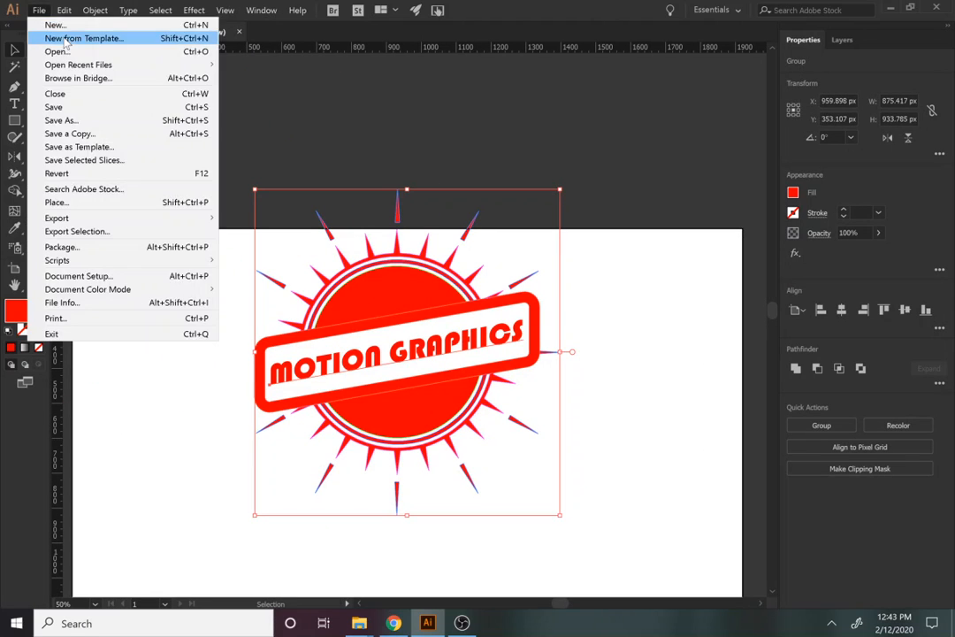
pyautogui.click(298, 77)
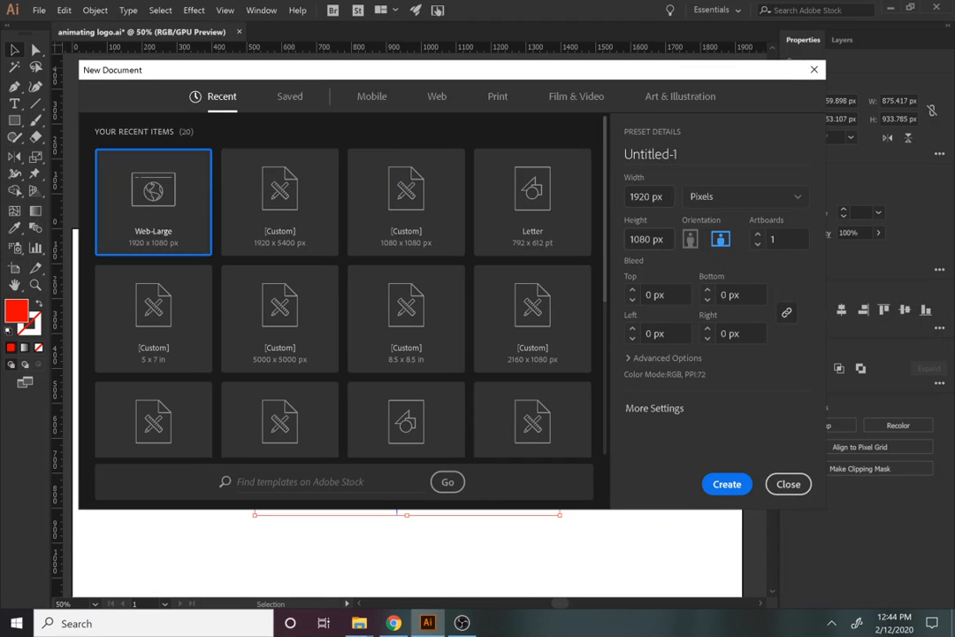
pyautogui.click(715, 485)
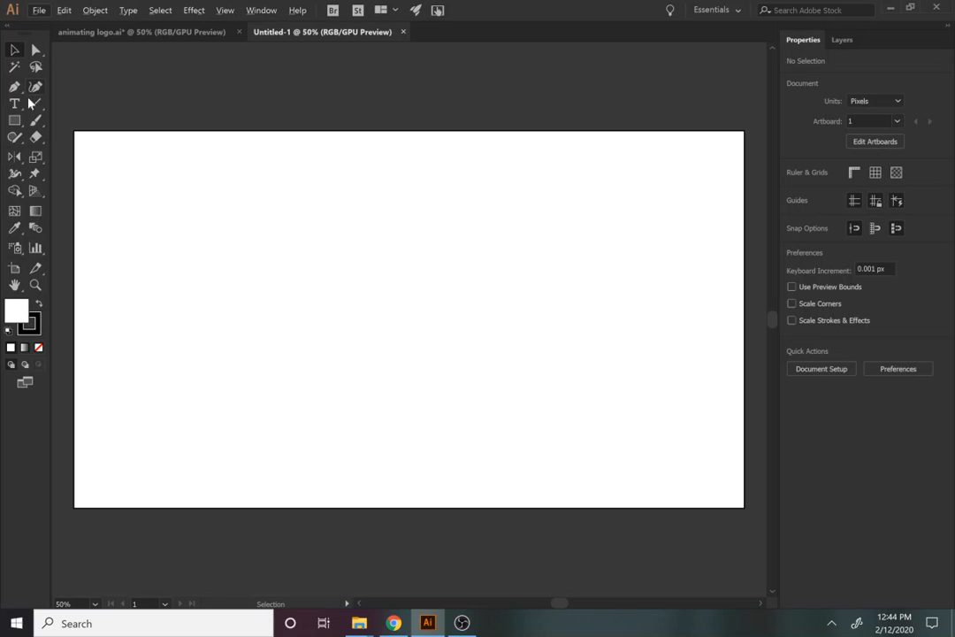
# Reset the workspace to Essentials
pyautogui.click(248, 10)
pyautogui.moveTo(347, 63)
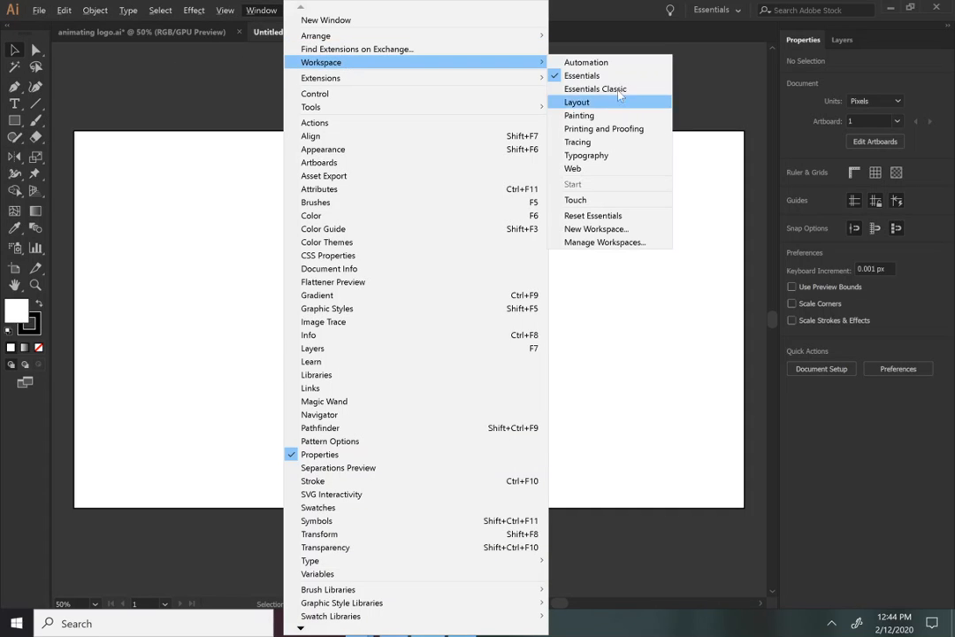
pyautogui.click(619, 216)
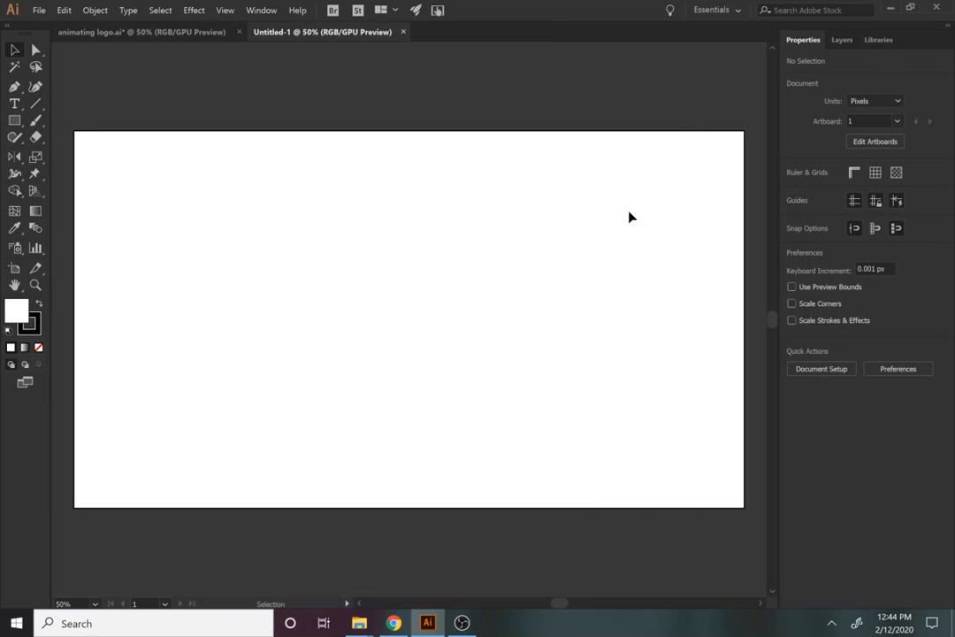
# Draw a 566 px circle in the artboard centre with a red fill and no stroke
pyautogui.click(14, 124)
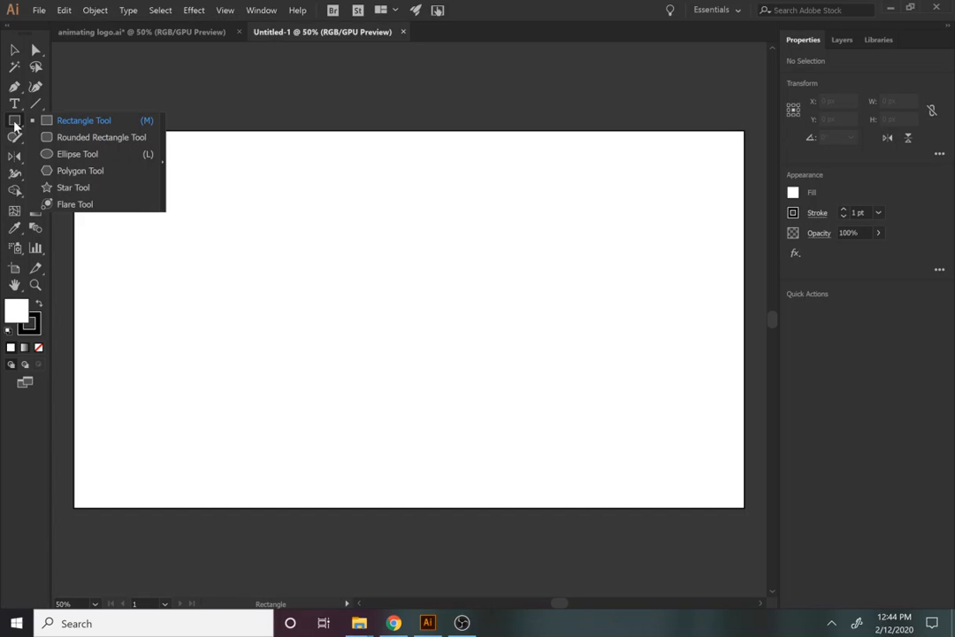
pyautogui.click(78, 154)
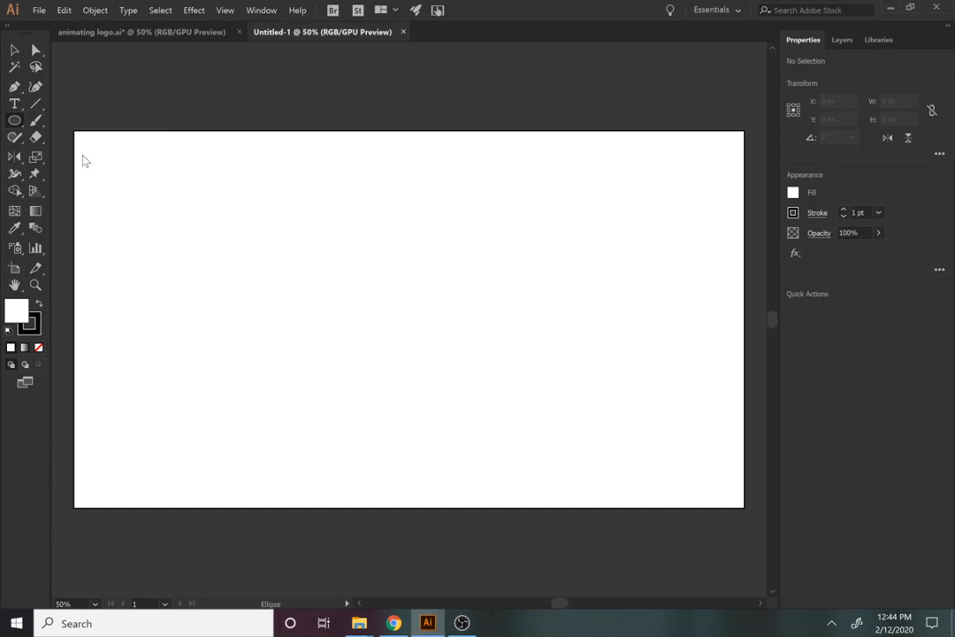
pyautogui.moveTo(301, 248); pyautogui.dragTo(499, 394)
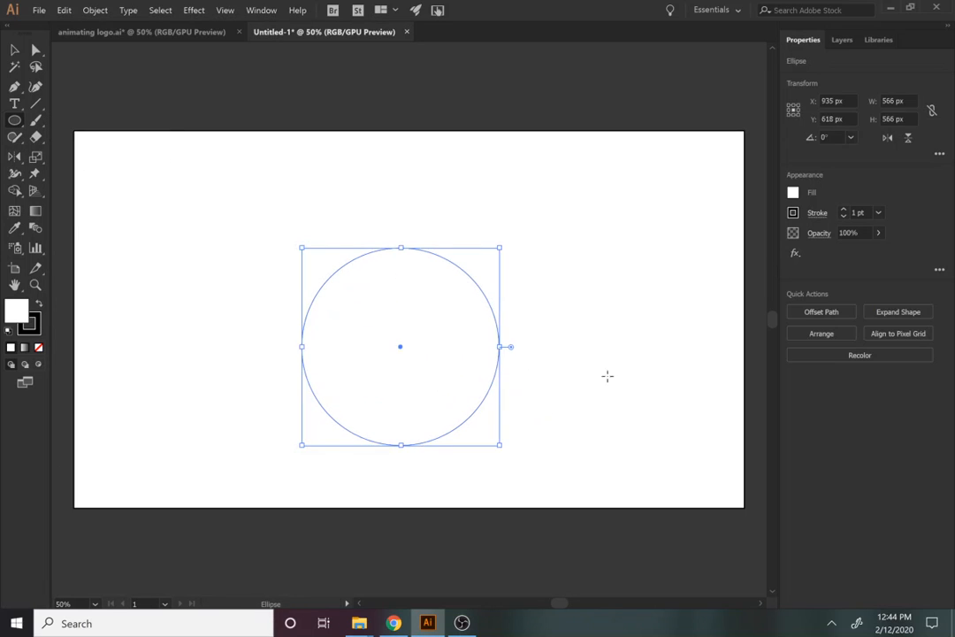
pyautogui.click(793, 193)
pyautogui.click(680, 247)
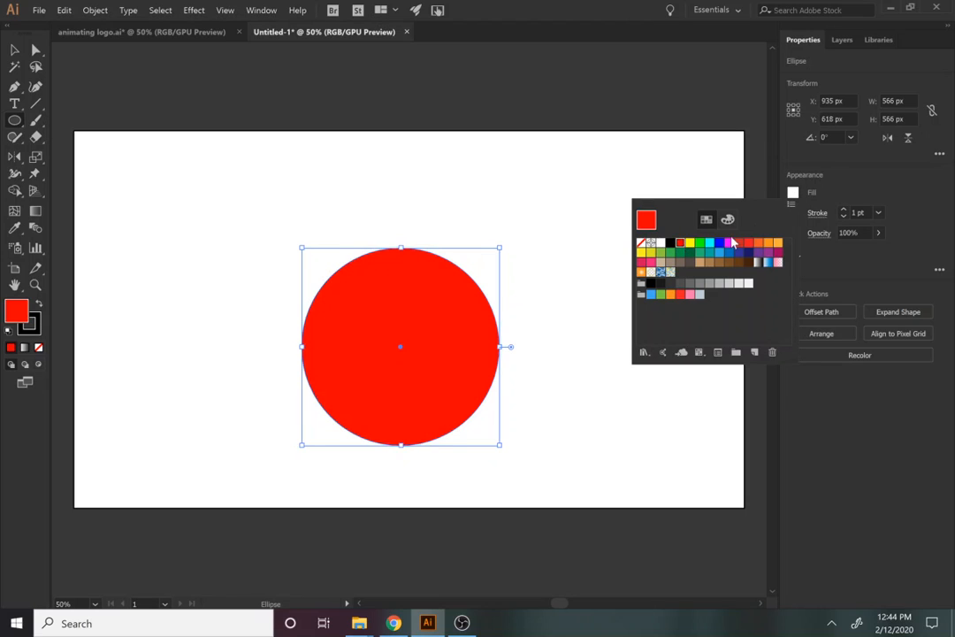
pyautogui.click(793, 213)
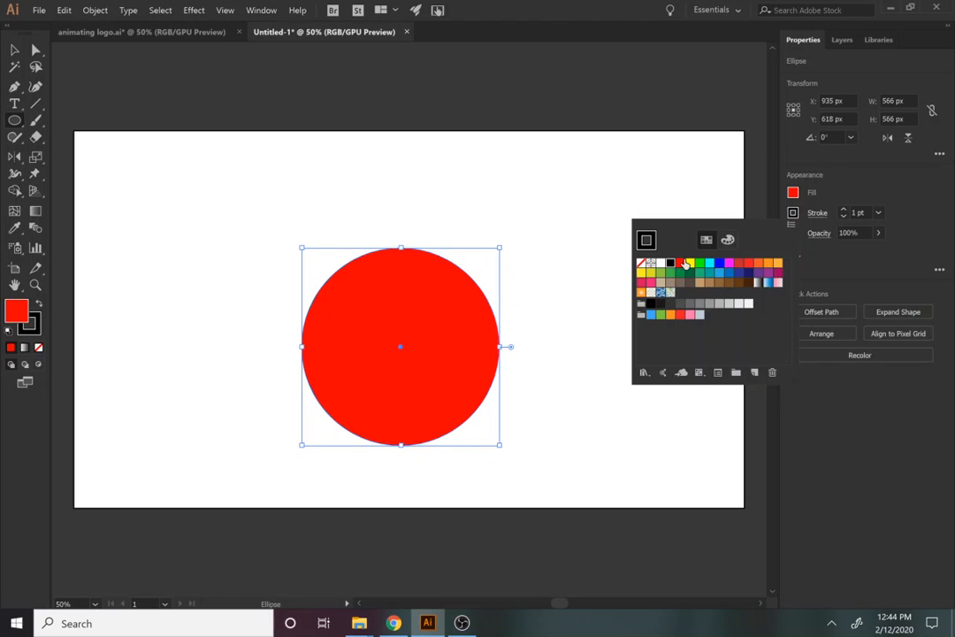
pyautogui.click(640, 262)
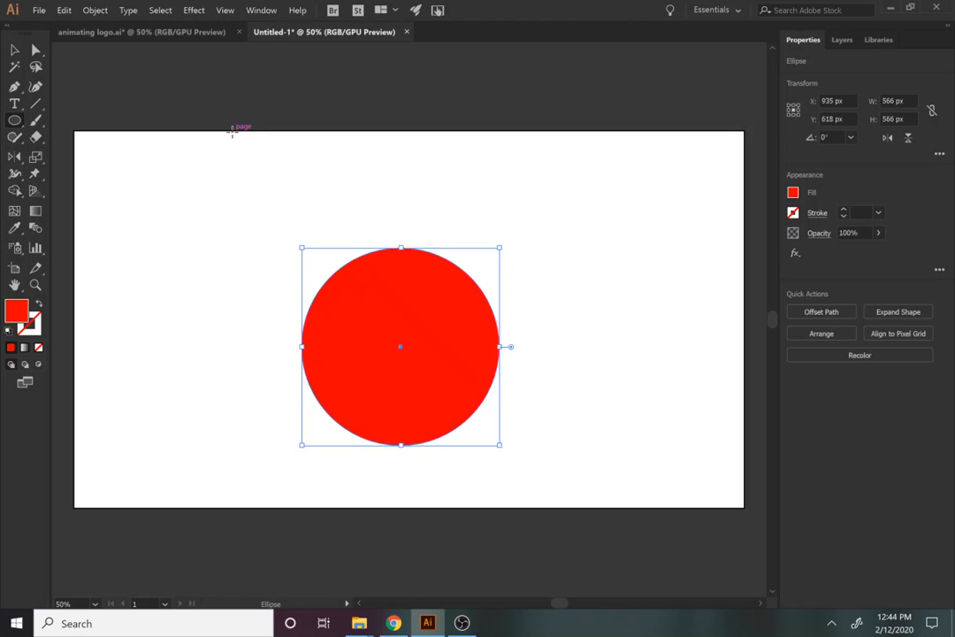
# Start an Offset Path on the red circle and preview a negative offset
pyautogui.click(95, 9)
pyautogui.moveTo(160, 9)
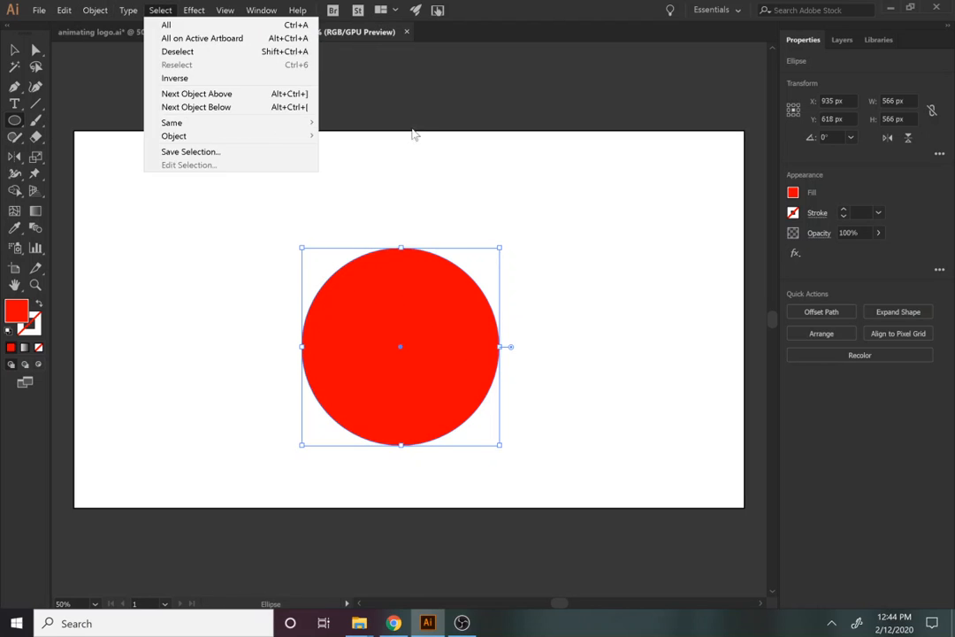
pyautogui.click(99, 10)
pyautogui.click(99, 9)
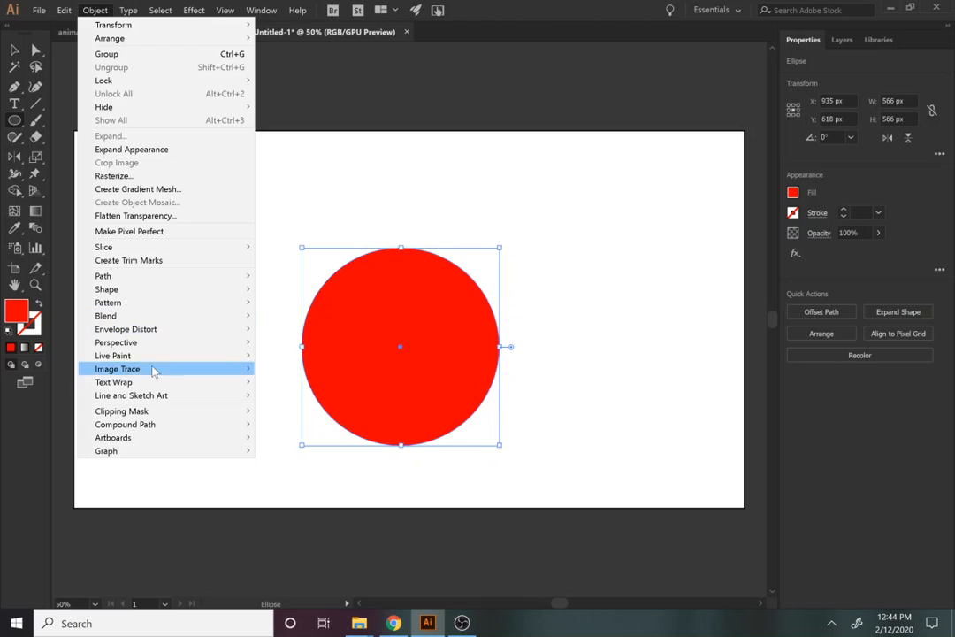
pyautogui.moveTo(150, 275)
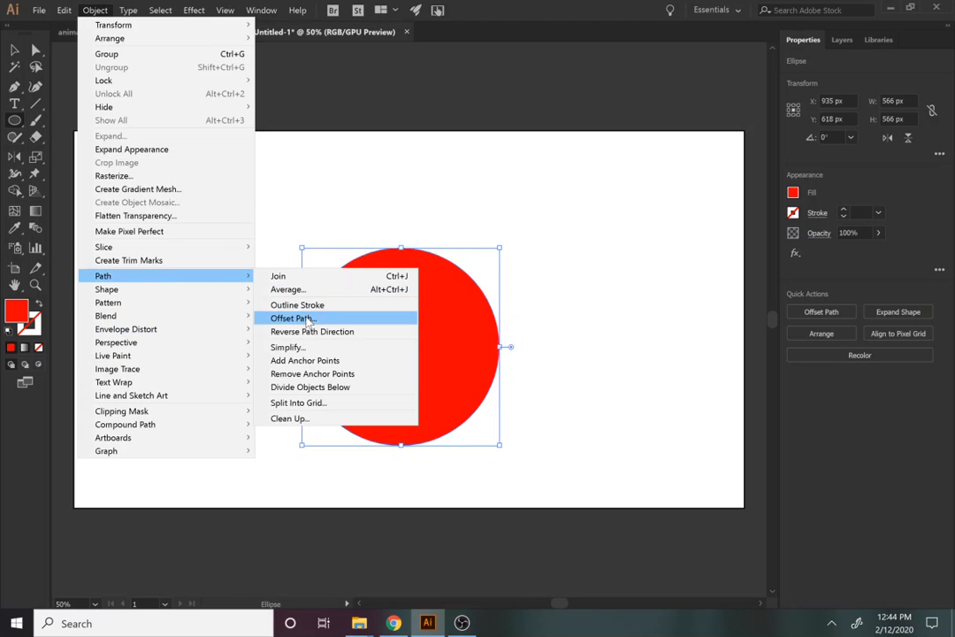
pyautogui.click(306, 318)
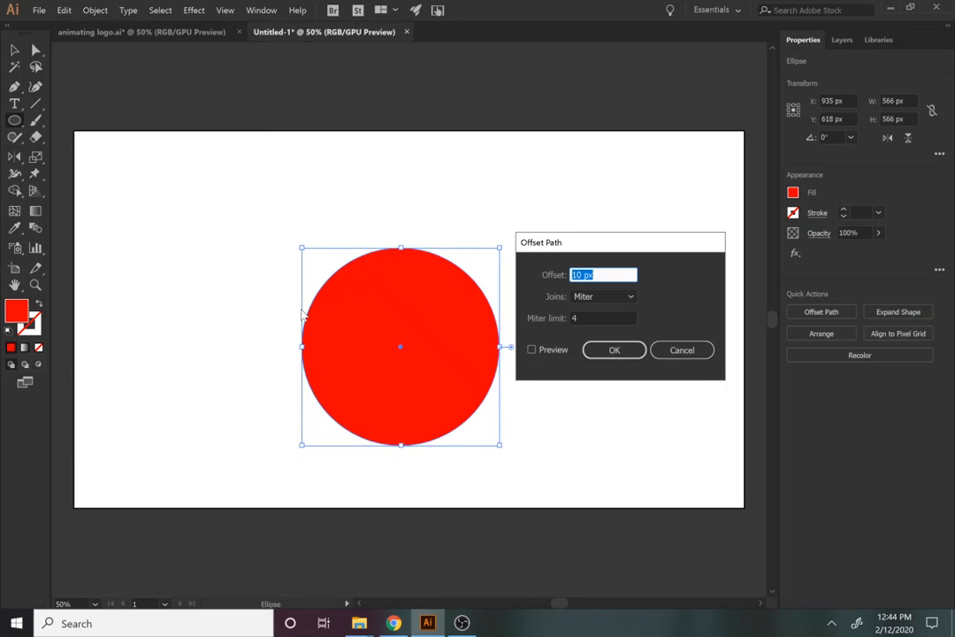
pyautogui.click(532, 350)
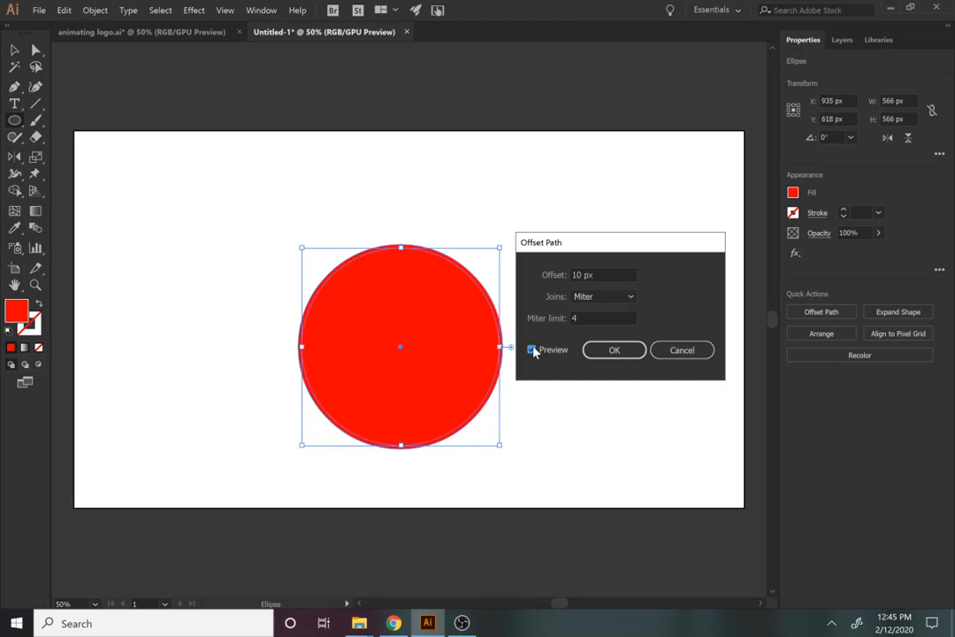
pyautogui.click(575, 275)
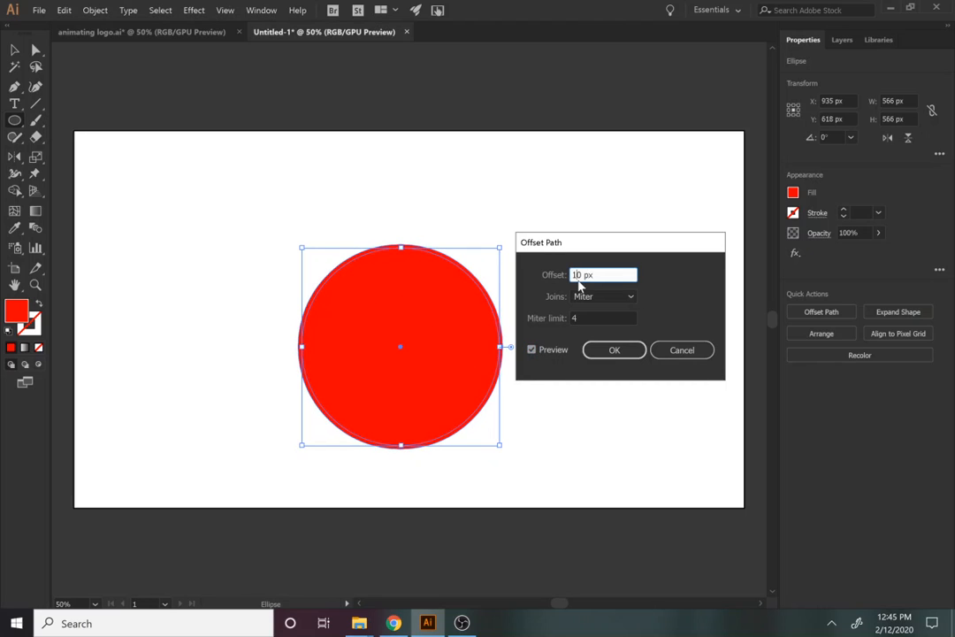
pyautogui.write('-')
pyautogui.click(543, 349)
pyautogui.click(542, 349)
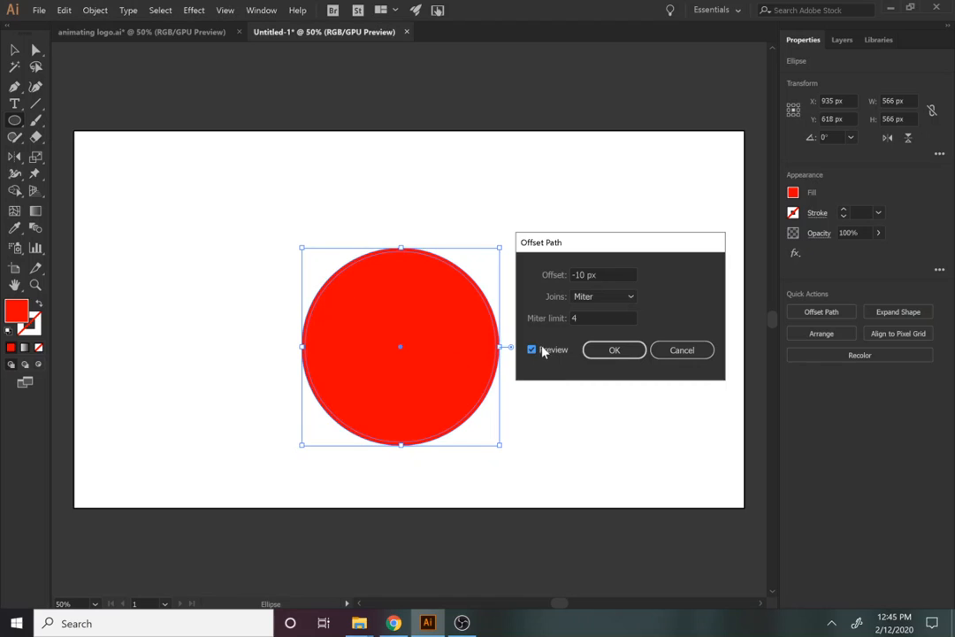
# Apply a -20 px inward offset path to the red circle
pyautogui.click(573, 274)
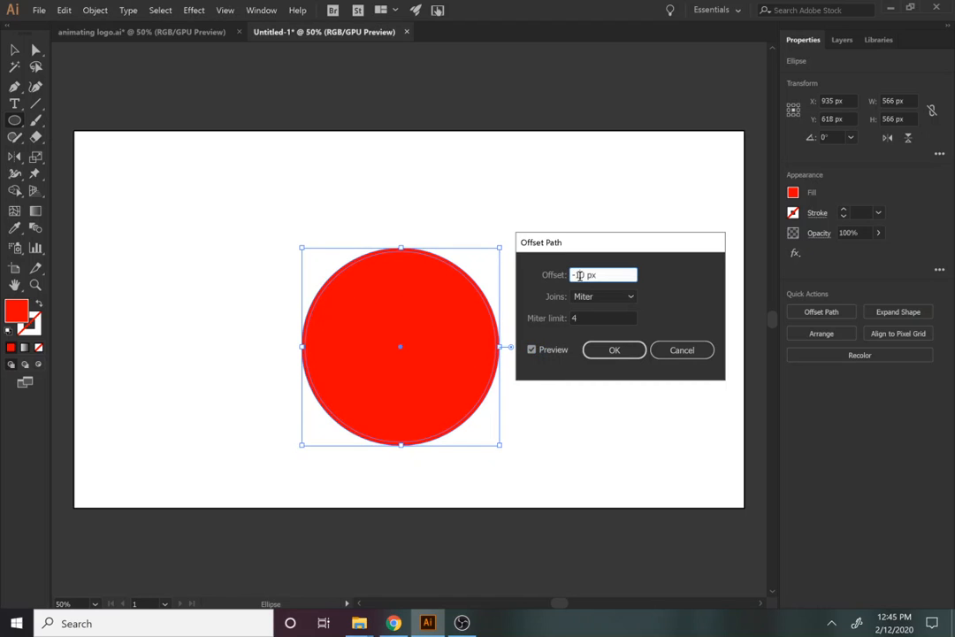
pyautogui.doubleClick(579, 275)
pyautogui.write('-20')
pyautogui.click(547, 350)
pyautogui.click(552, 351)
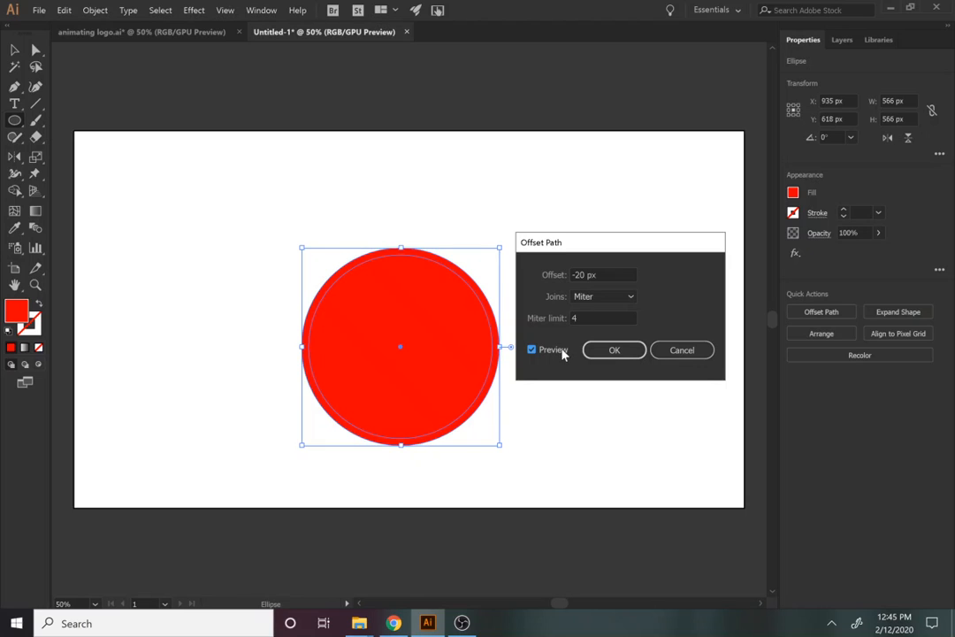
pyautogui.click(605, 355)
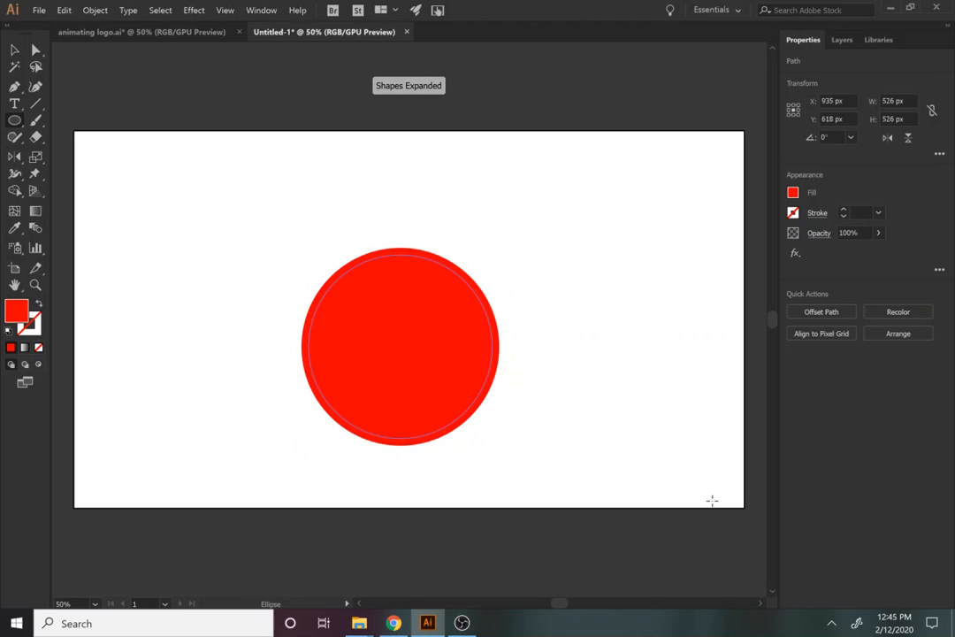
# Add another inward offset copy, keep the circles concentric, and select all three
pyautogui.click(821, 312)
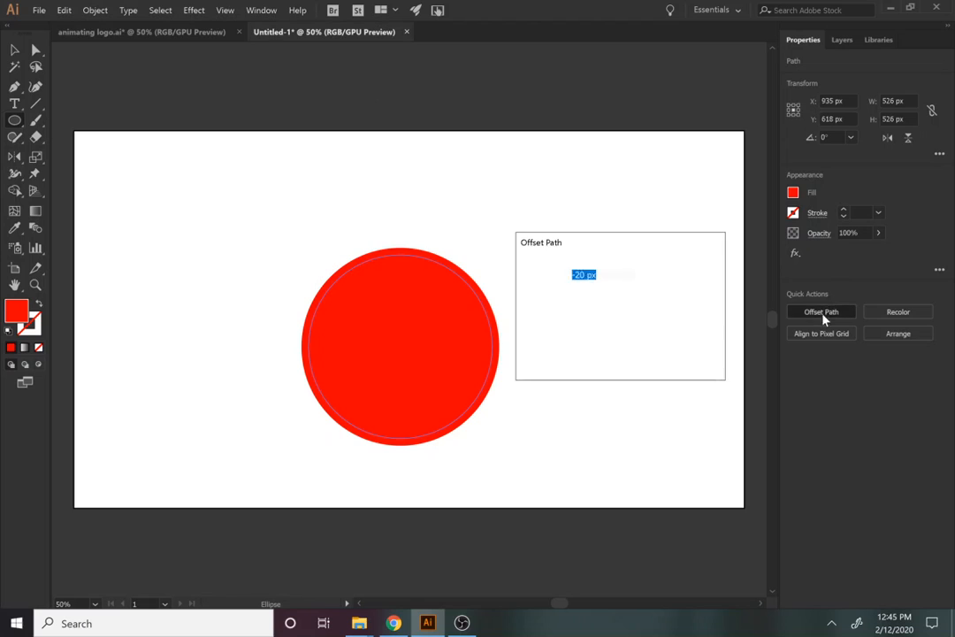
pyautogui.press('Return')
pyautogui.press('v')
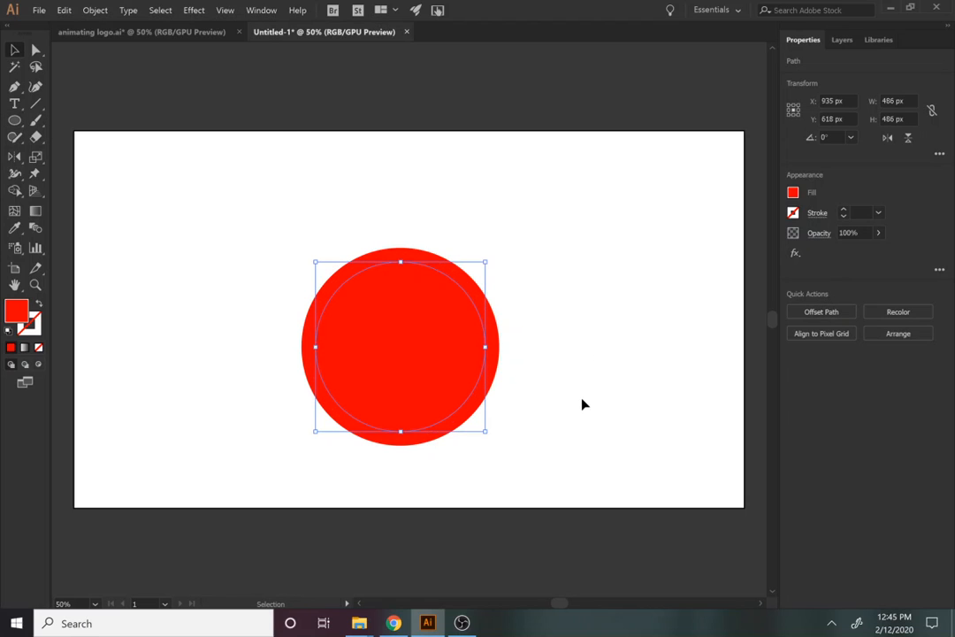
pyautogui.moveTo(581, 404); pyautogui.dragTo(284, 132)
pyautogui.click(538, 357)
pyautogui.moveTo(476, 358); pyautogui.dragTo(592, 324)
pyautogui.moveTo(360, 349); pyautogui.dragTo(285, 322)
pyautogui.press('a')
pyautogui.hotkey('ctrl', 'z')
pyautogui.hotkey('ctrl', 'z')
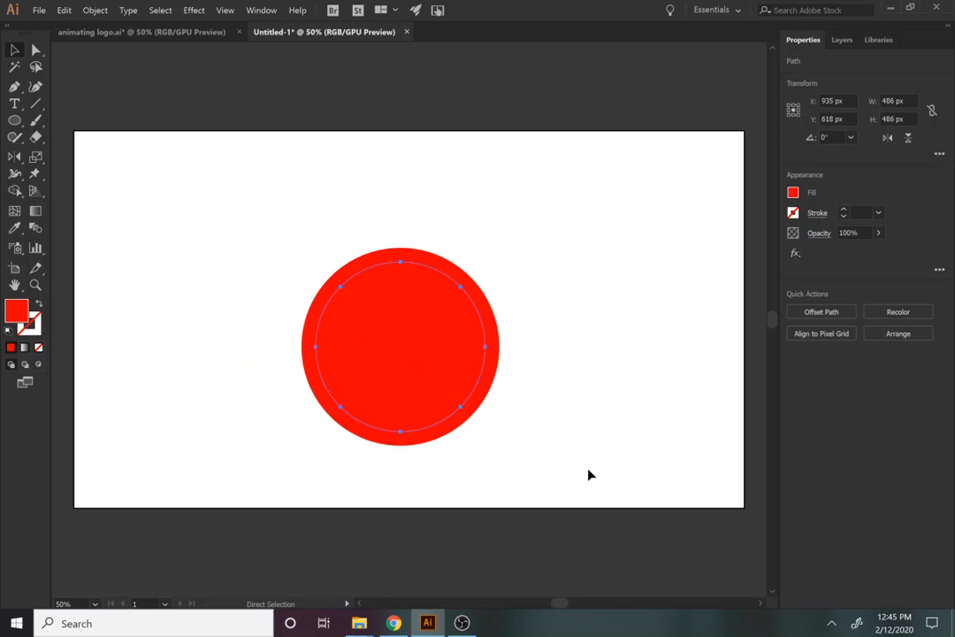
pyautogui.press('v')
pyautogui.moveTo(600, 443); pyautogui.dragTo(211, 188)
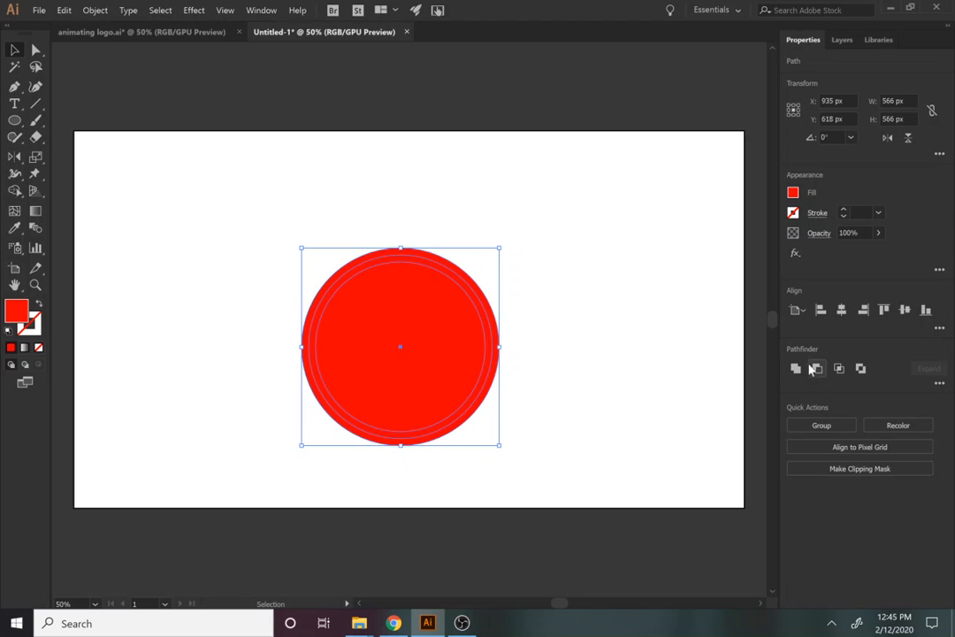
# Apply Pathfinder Exclude to the circles, forming a red ring around a solid disc
pyautogui.click(259, 9)
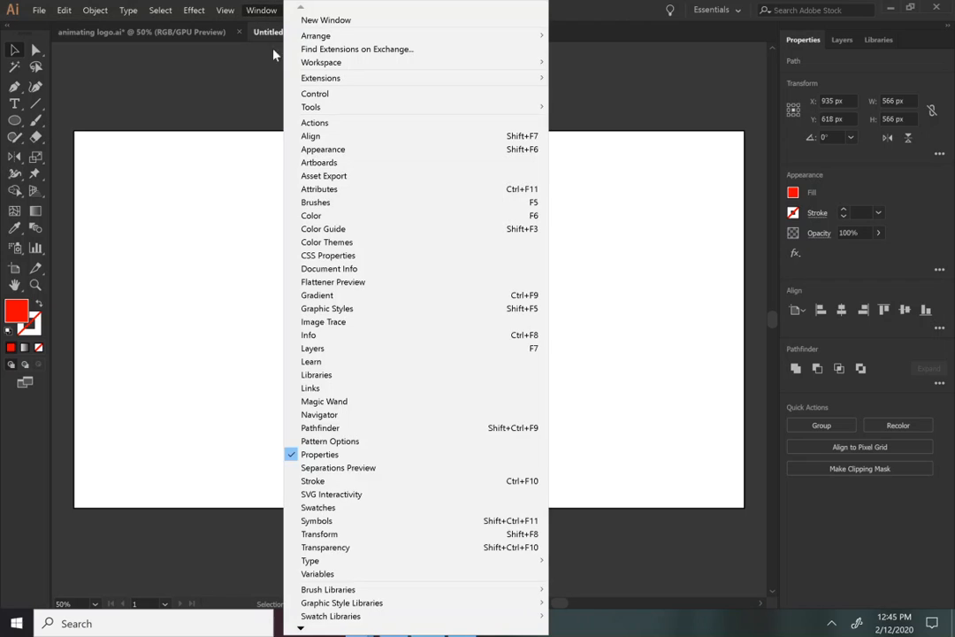
pyautogui.click(320, 427)
pyautogui.moveTo(120, 476); pyautogui.dragTo(212, 128)
pyautogui.click(177, 176)
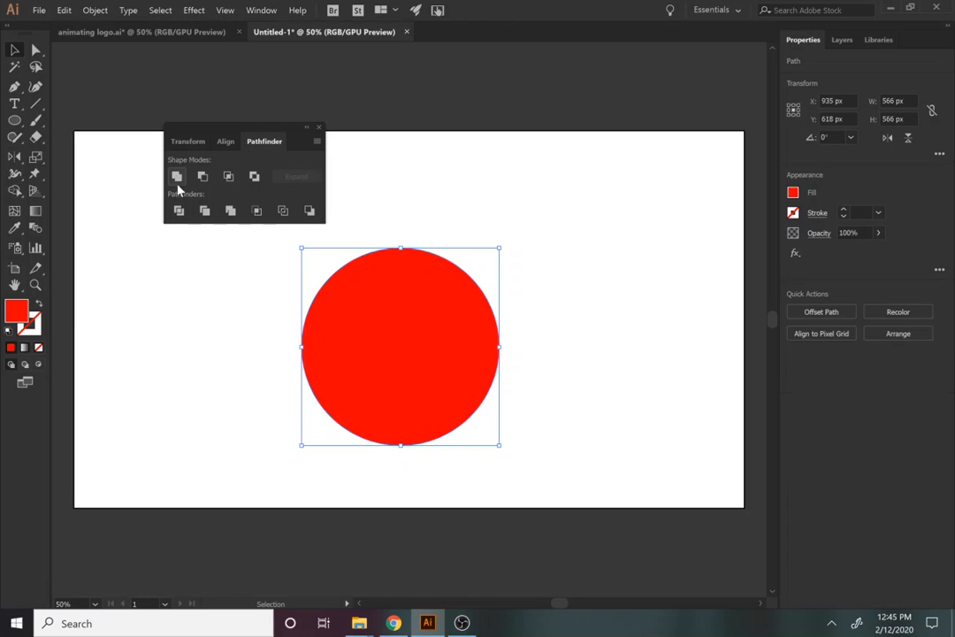
pyautogui.hotkey('ctrl', 'z')
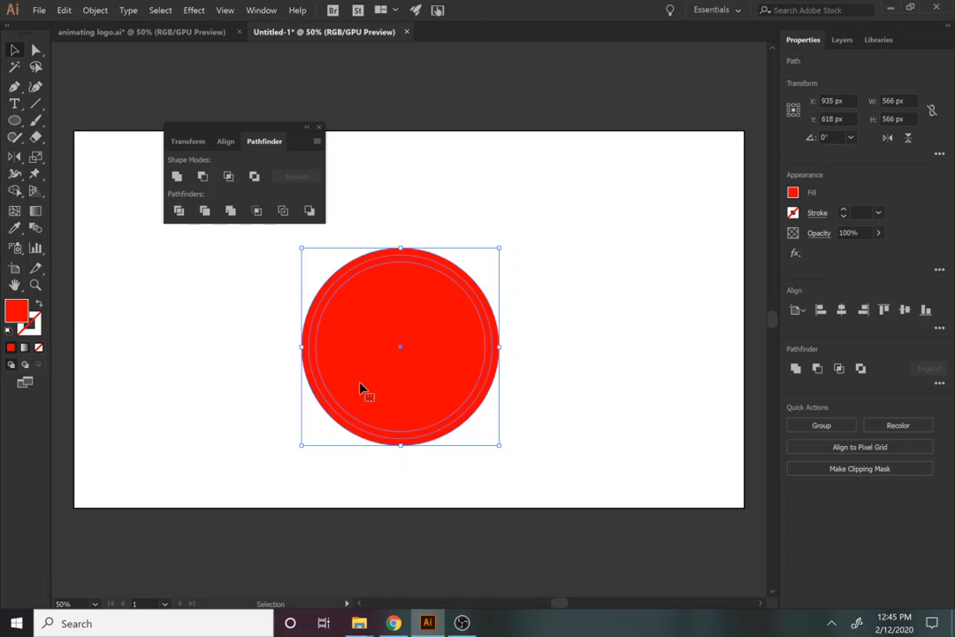
pyautogui.click(202, 176)
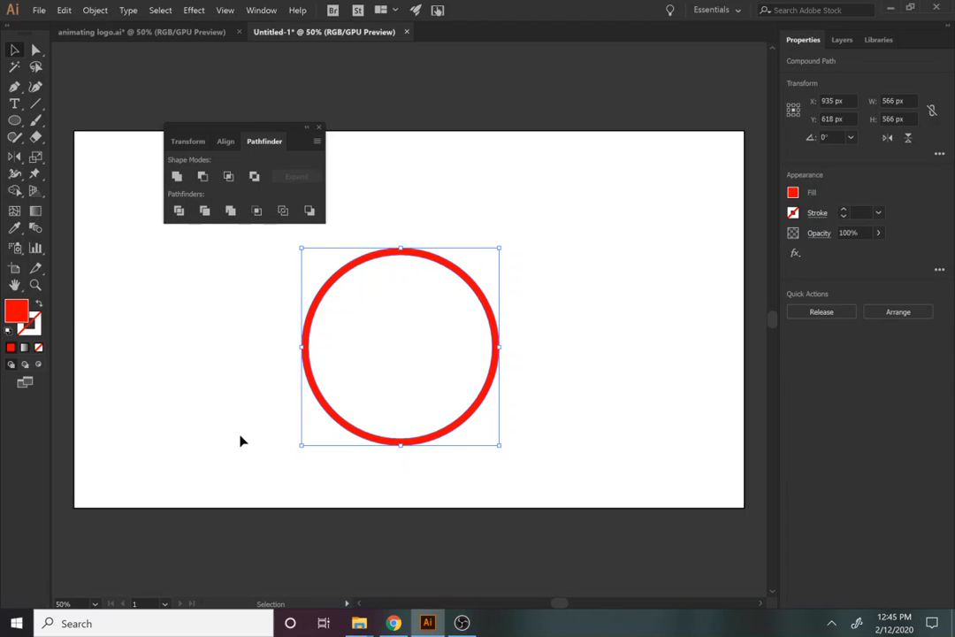
pyautogui.hotkey('ctrl', 'z')
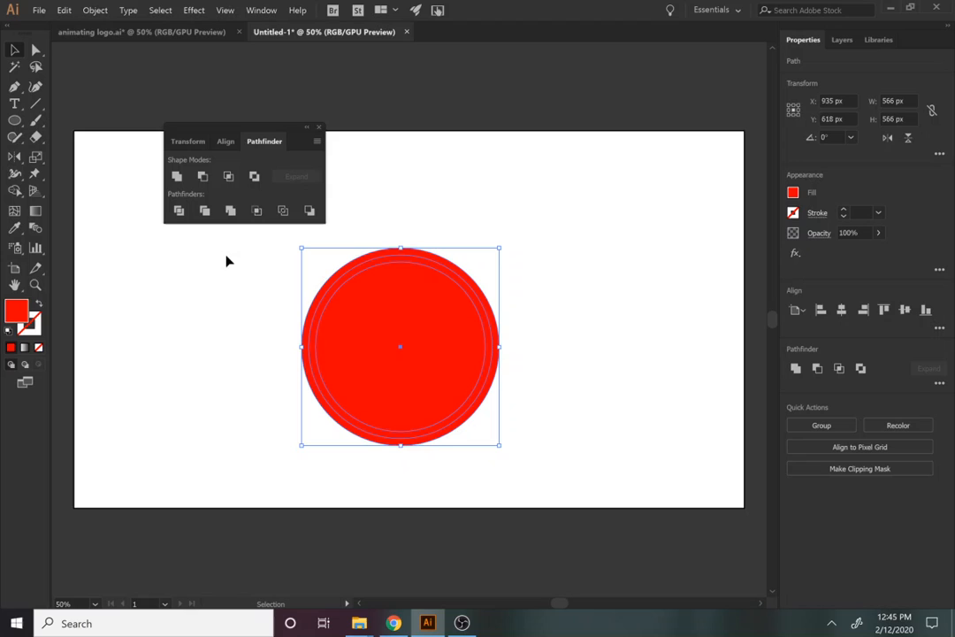
pyautogui.click(227, 178)
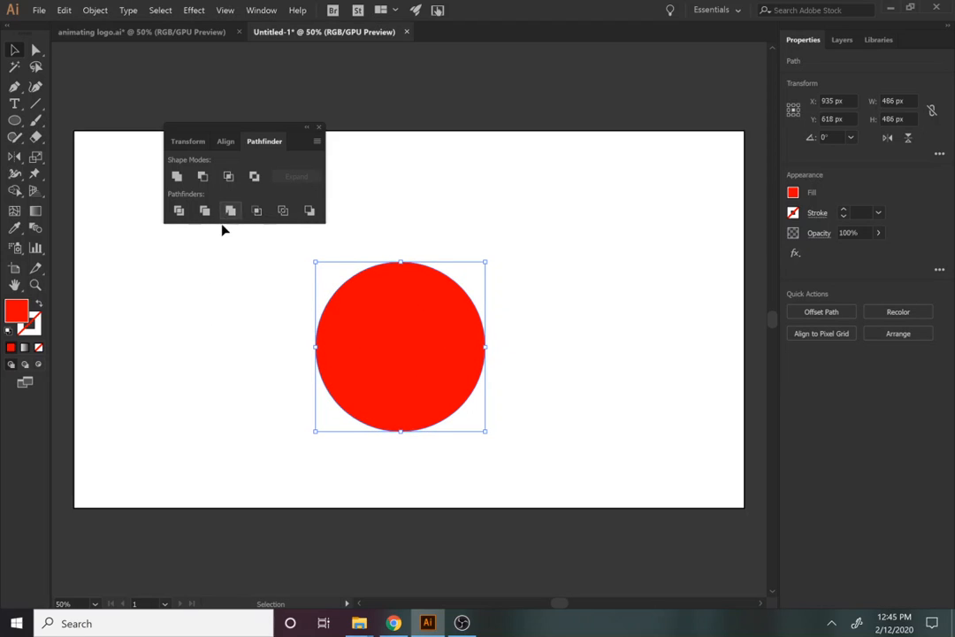
pyautogui.hotkey('ctrl', 'z')
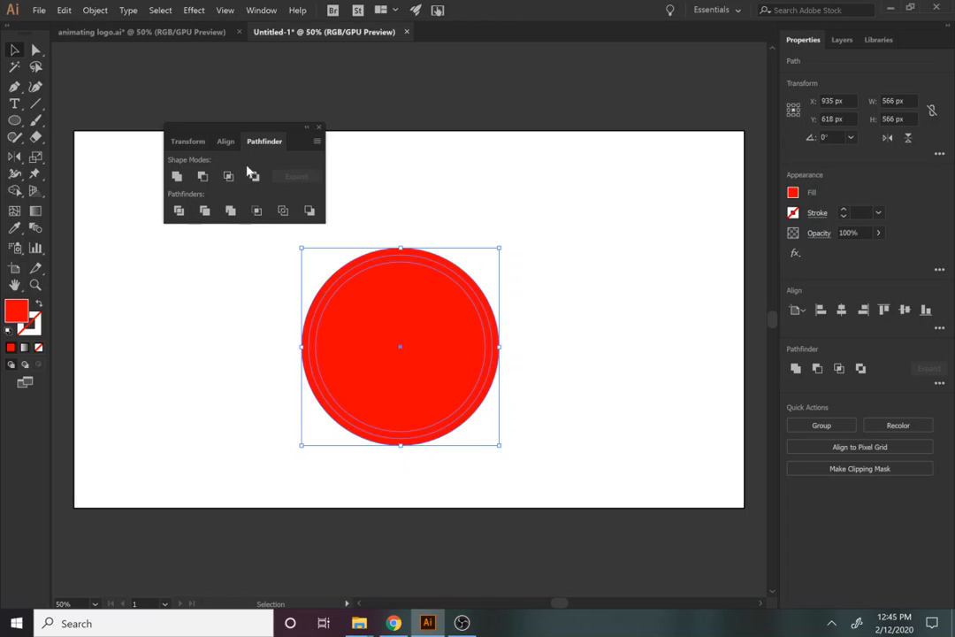
pyautogui.click(255, 176)
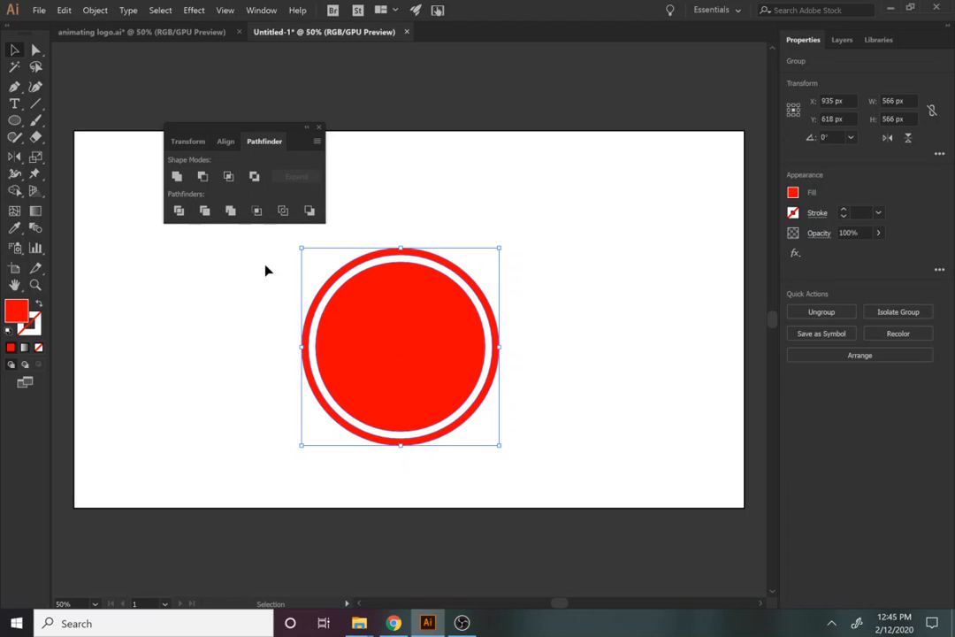
pyautogui.click(250, 422)
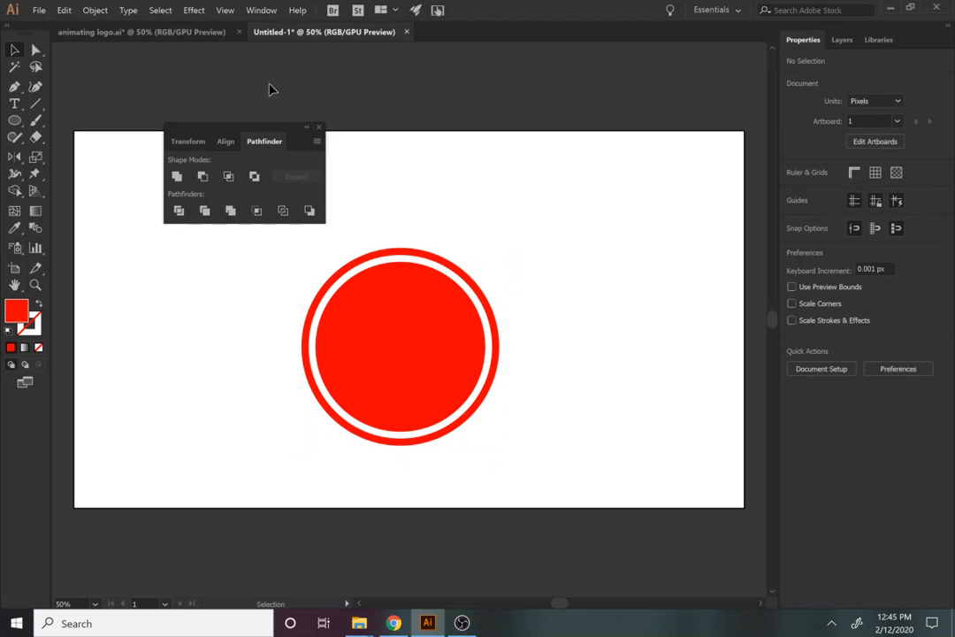
# Move the ring-and-disc group to the upper right (X 1506, Y 302 px), comparing with animating logo.ai
pyautogui.click(173, 30)
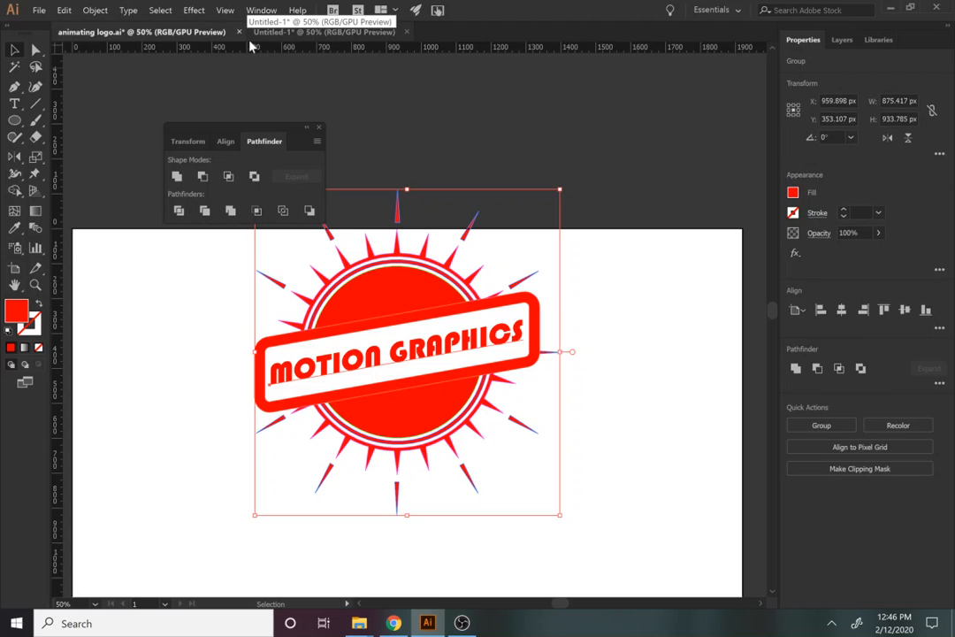
pyautogui.click(287, 33)
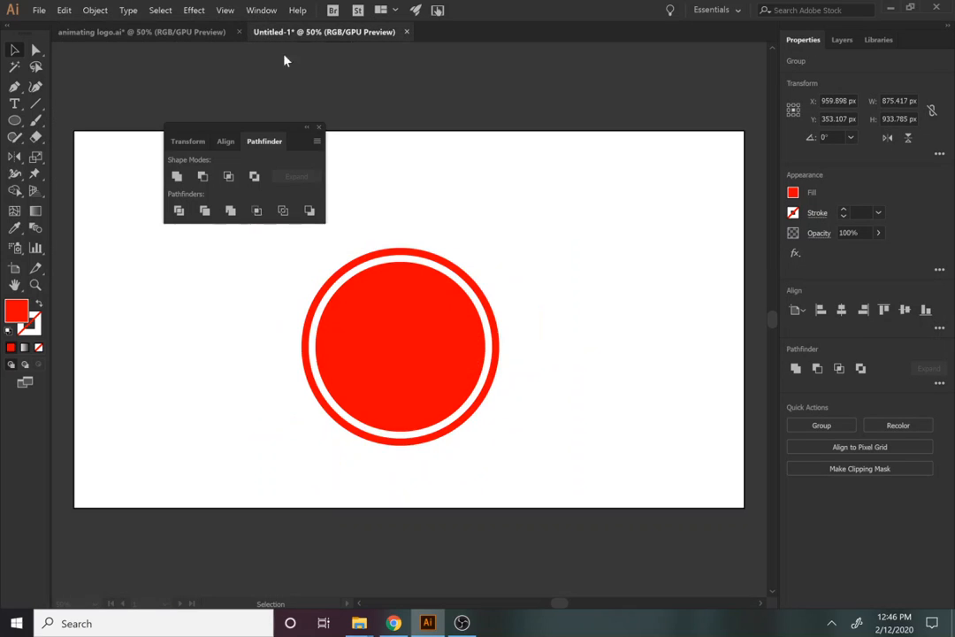
pyautogui.click(426, 375)
pyautogui.click(553, 433)
pyautogui.moveTo(471, 335); pyautogui.dragTo(580, 292)
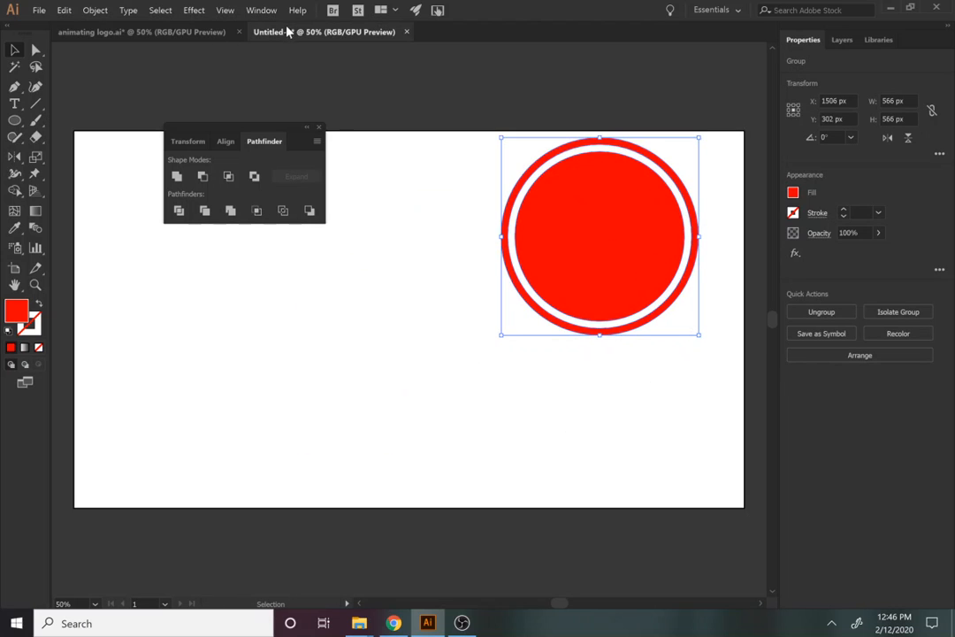
pyautogui.click(152, 31)
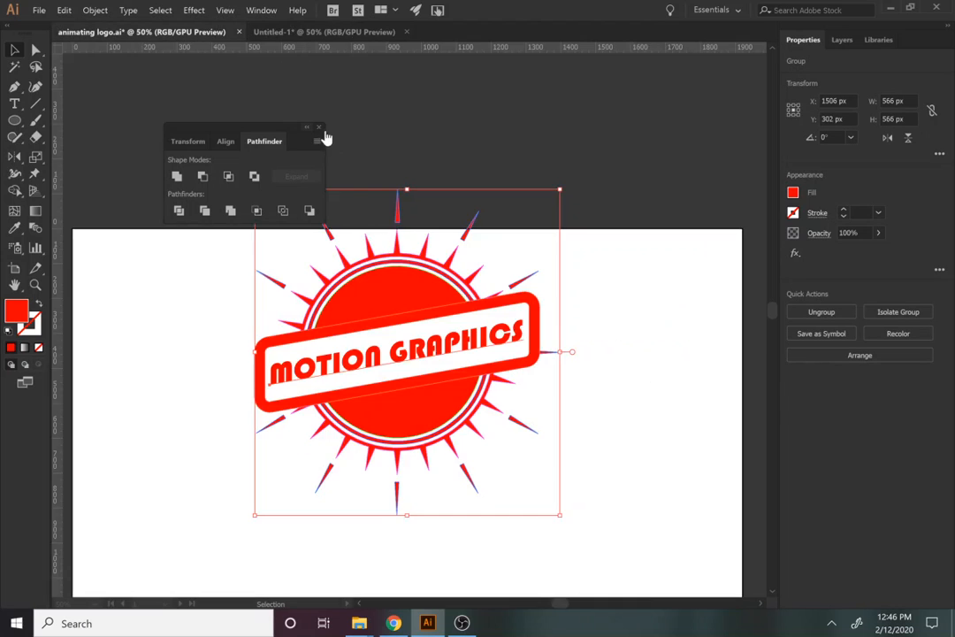
# In Untitled-1, create a second red circle of exactly 566 × 566 px
pyautogui.click(283, 32)
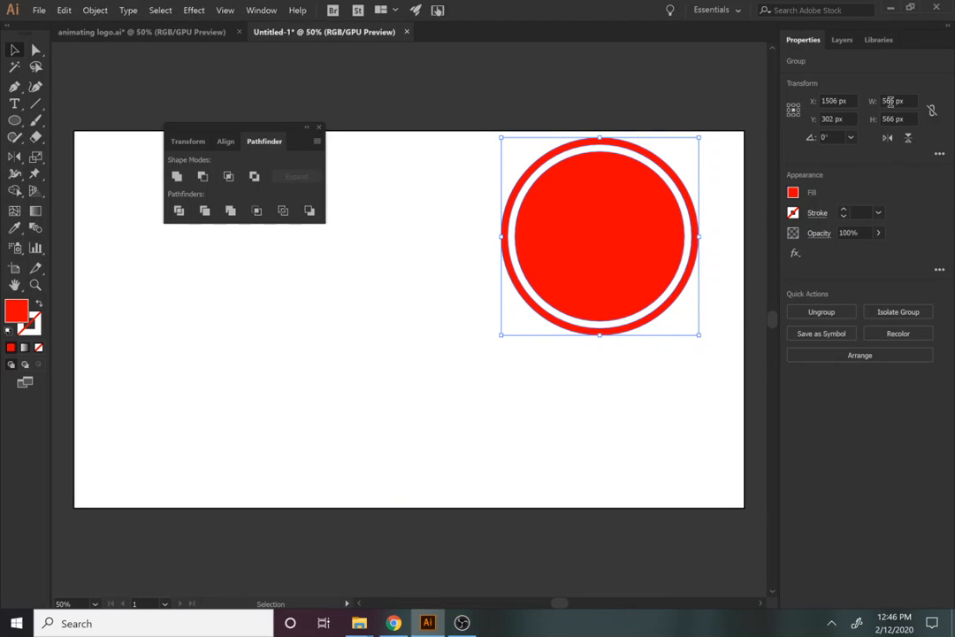
pyautogui.click(15, 120)
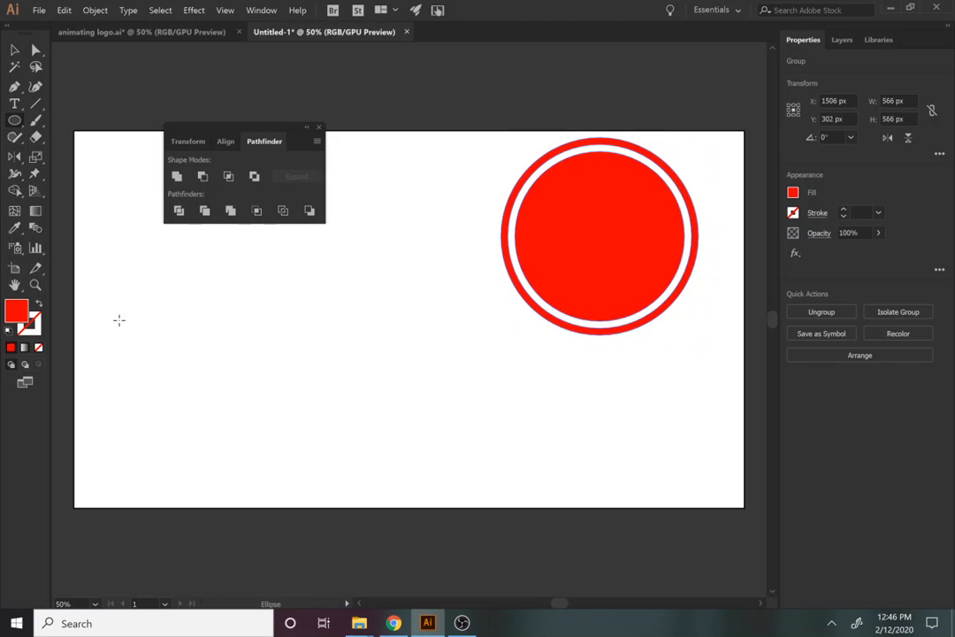
pyautogui.moveTo(231, 341); pyautogui.dragTo(475, 493)
pyautogui.hotkey('ctrl', 'z')
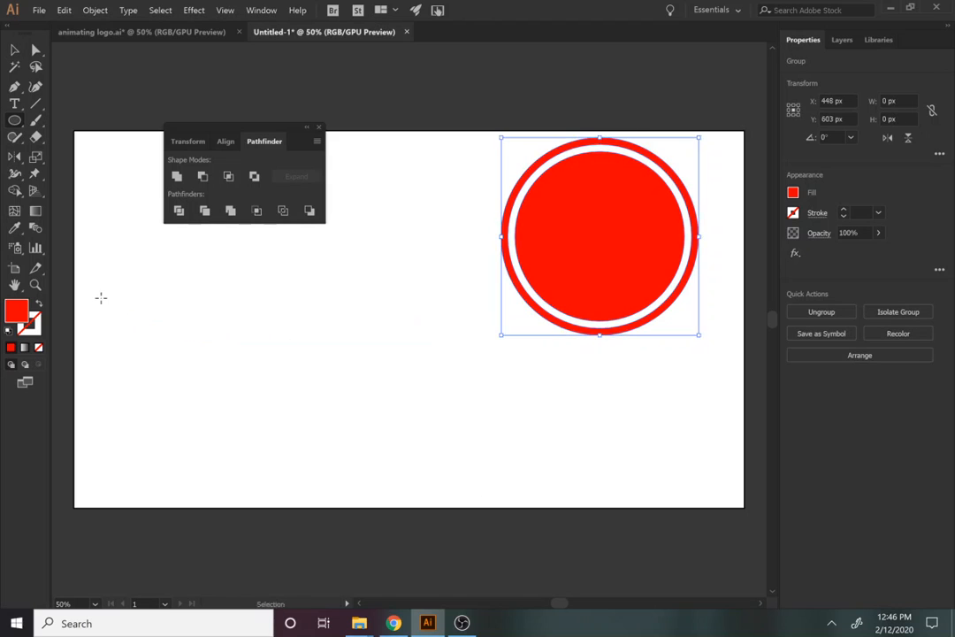
pyautogui.click(101, 298)
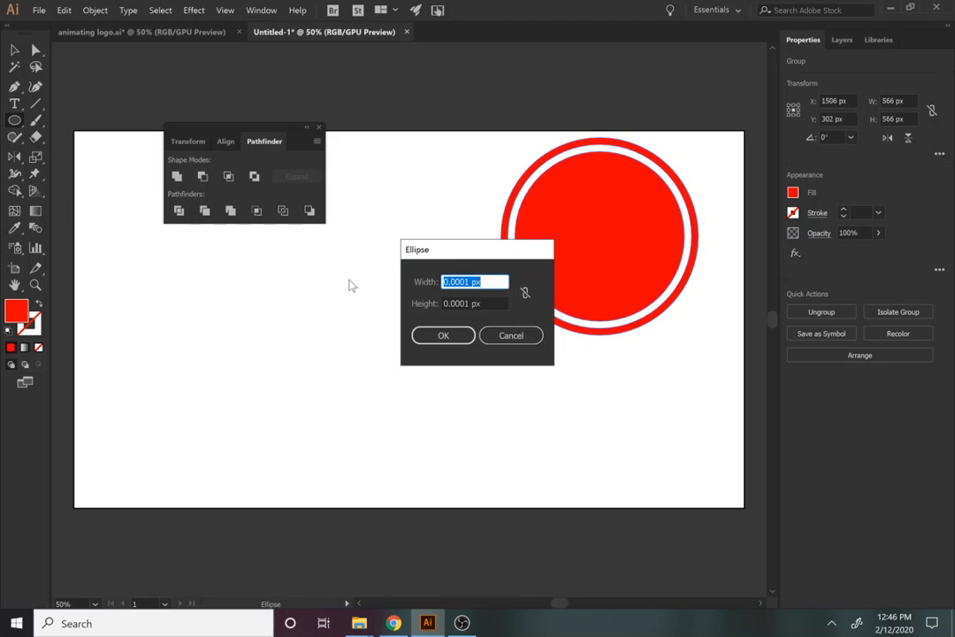
pyautogui.write('5665')
pyautogui.press('BackSpace')
pyautogui.press('Tab')
pyautogui.write('566')
pyautogui.press('Return')
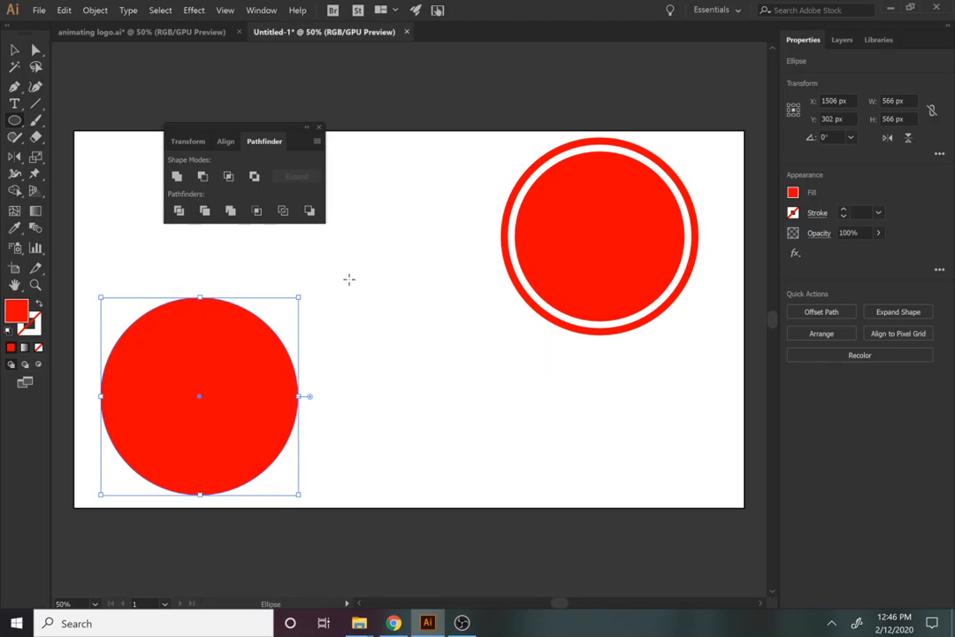
# Move the new circle up-right over the ring's top edge (X 1663, Y -128 px)
pyautogui.press('v')
pyautogui.moveTo(117, 439); pyautogui.dragTo(658, 117)
pyautogui.moveTo(14, 121); pyautogui.dragTo(80, 186)
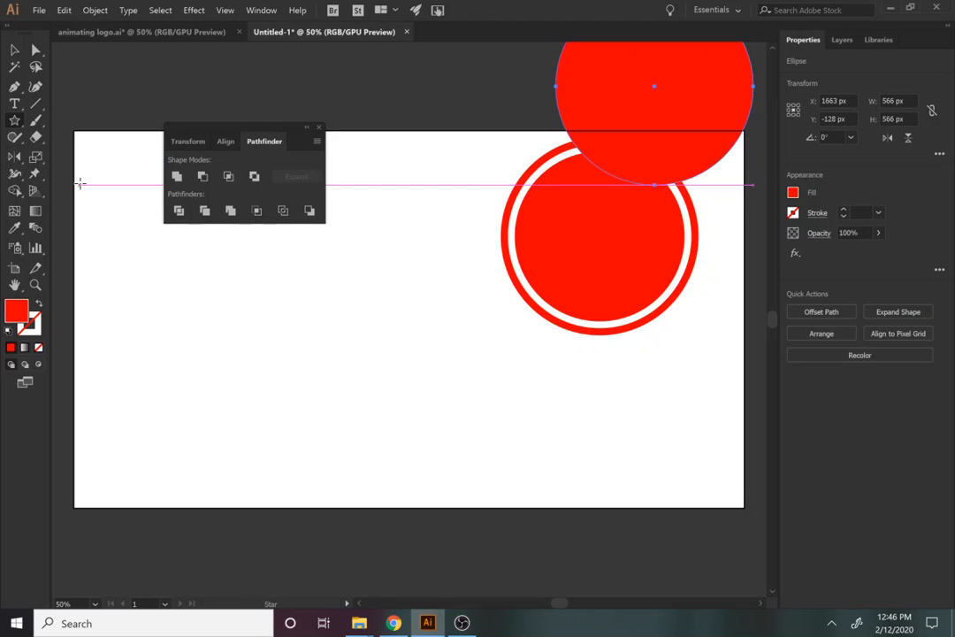
# Create a 25-point star with Radius 1 of 350 px and Radius 2 of 700 px
pyautogui.click(247, 376)
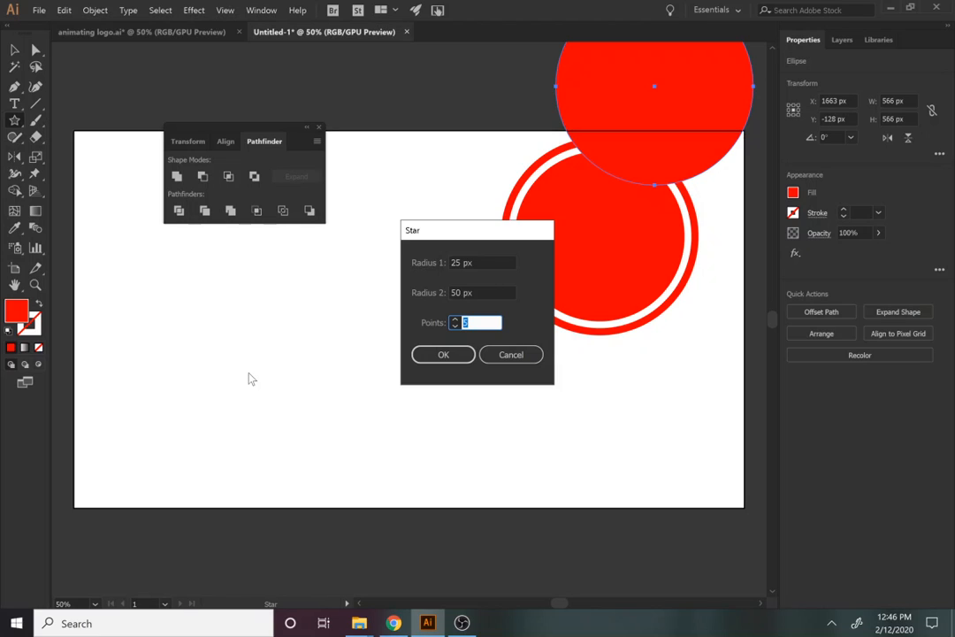
pyautogui.write('25')
pyautogui.click(458, 292)
pyautogui.click(451, 292)
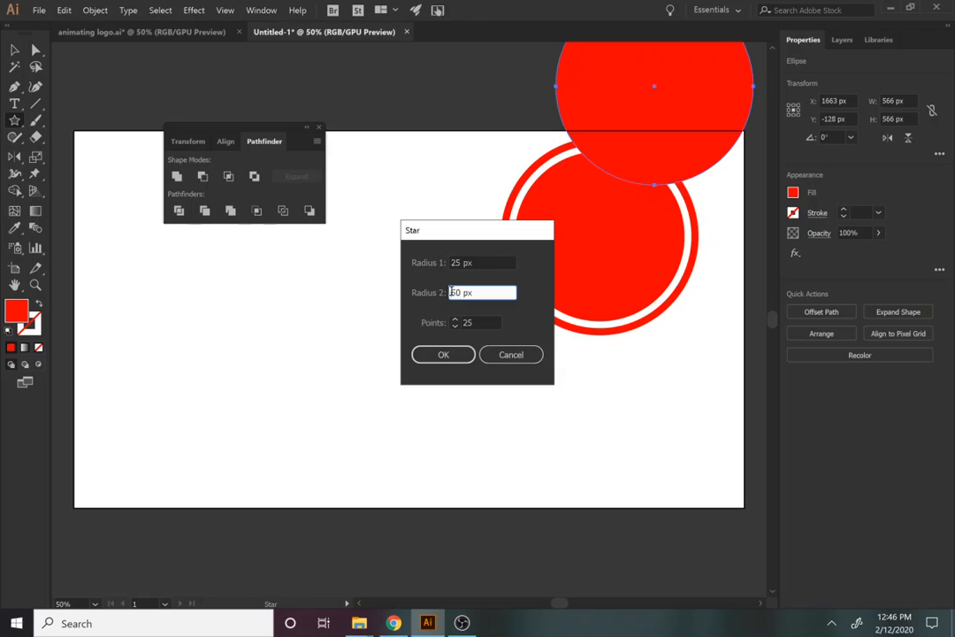
pyautogui.click(450, 292)
pyautogui.write('700')
pyautogui.click(455, 261)
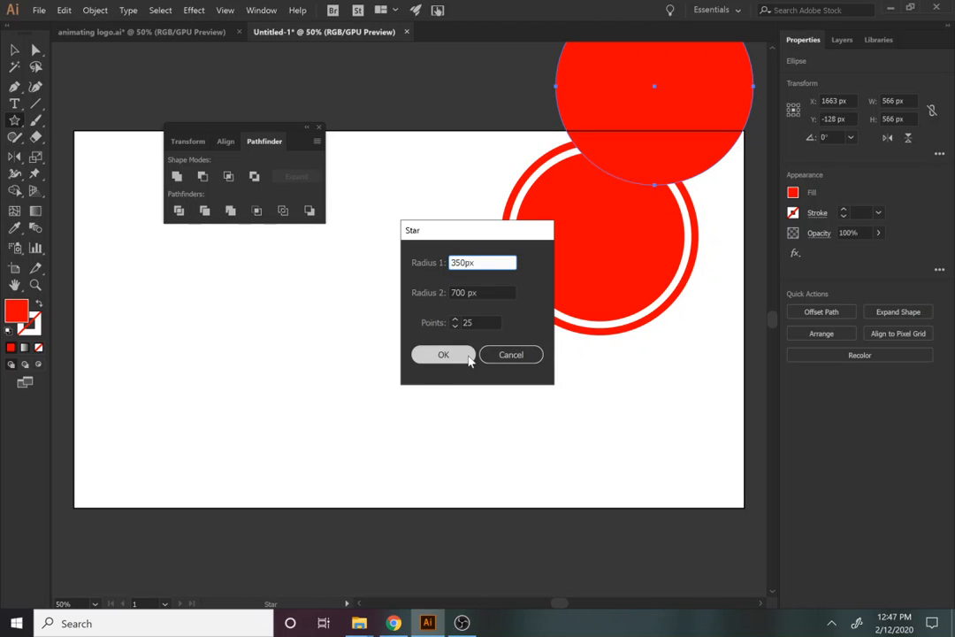
pyautogui.click(436, 354)
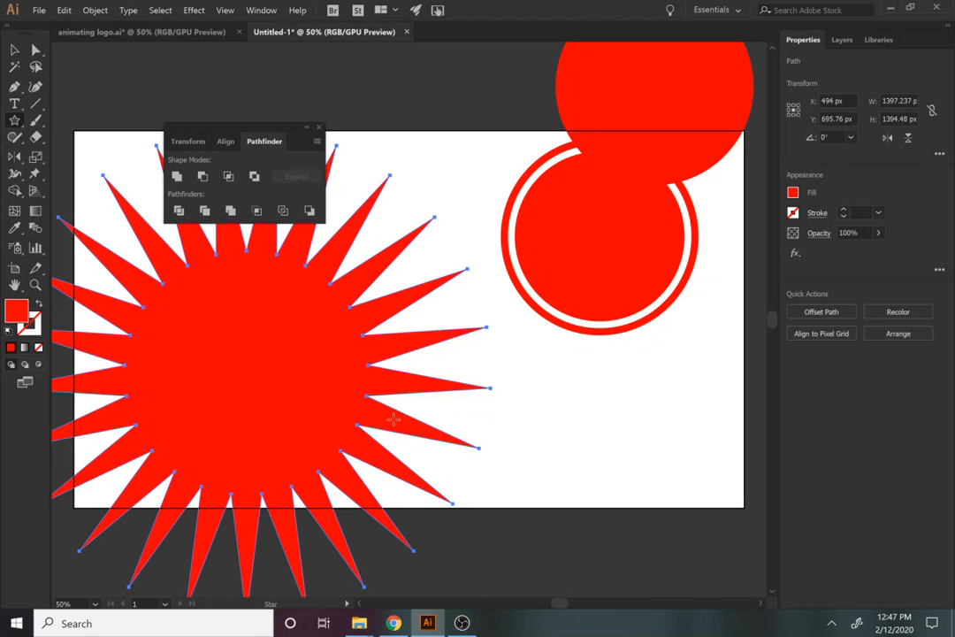
# Rearrange the star and red circle, scaling the star down to about 888 px wide
pyautogui.click(16, 53)
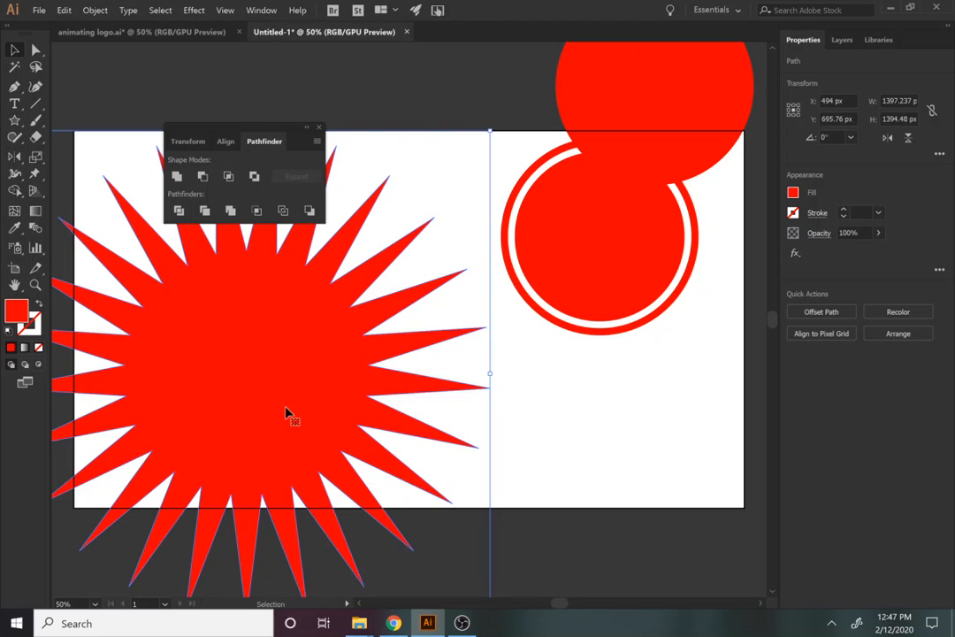
pyautogui.moveTo(290, 409); pyautogui.dragTo(395, 331)
pyautogui.click(682, 106)
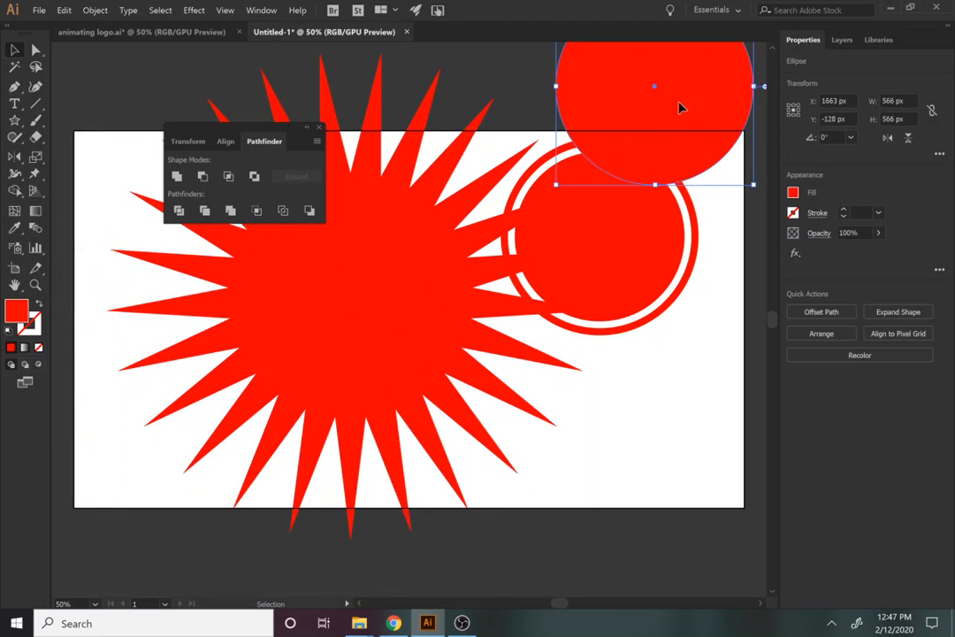
pyautogui.moveTo(680, 106); pyautogui.dragTo(294, 263)
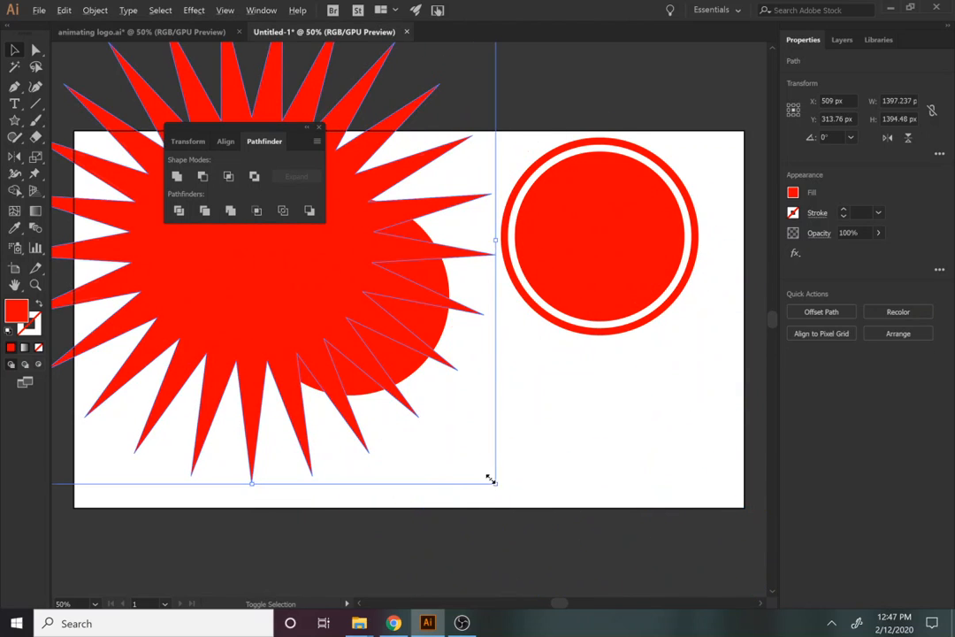
pyautogui.moveTo(491, 478); pyautogui.dragTo(407, 394)
pyautogui.moveTo(313, 324); pyautogui.dragTo(330, 402)
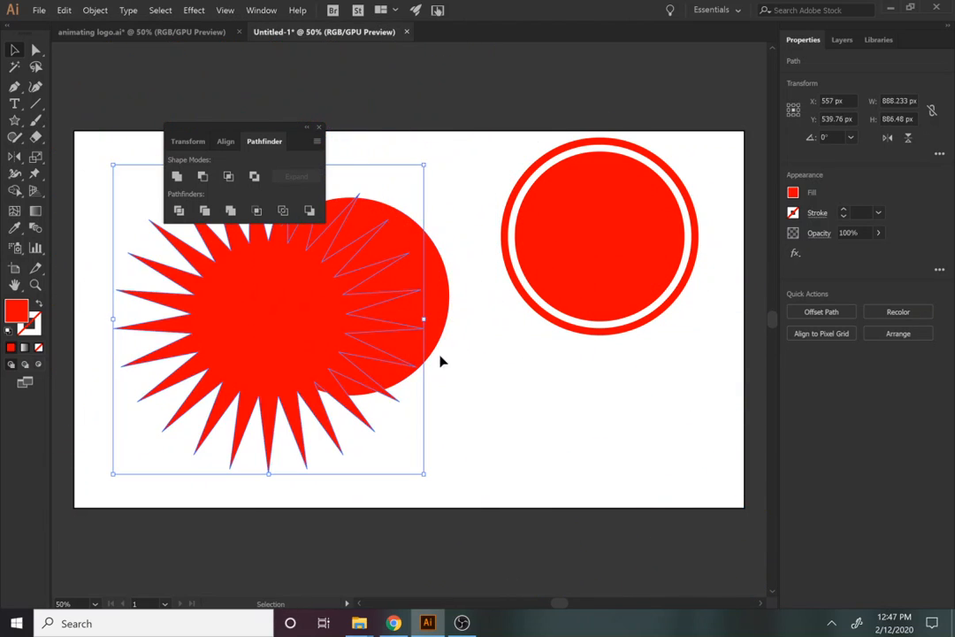
# Fill the star with blue and move the red circle down-right over its right side
pyautogui.click(793, 192)
pyautogui.click(717, 246)
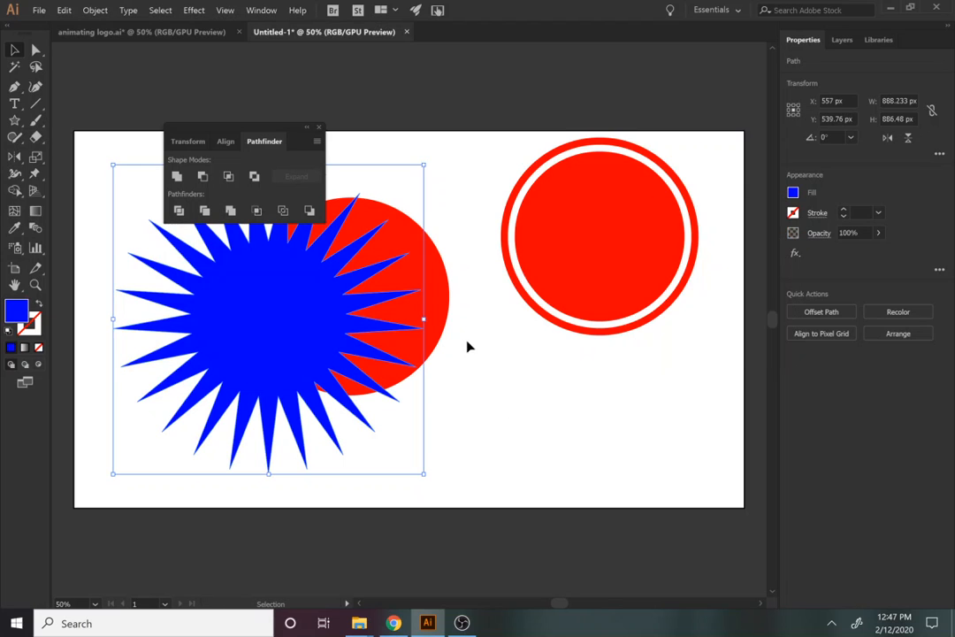
pyautogui.click(439, 311)
pyautogui.moveTo(208, 339); pyautogui.dragTo(181, 318)
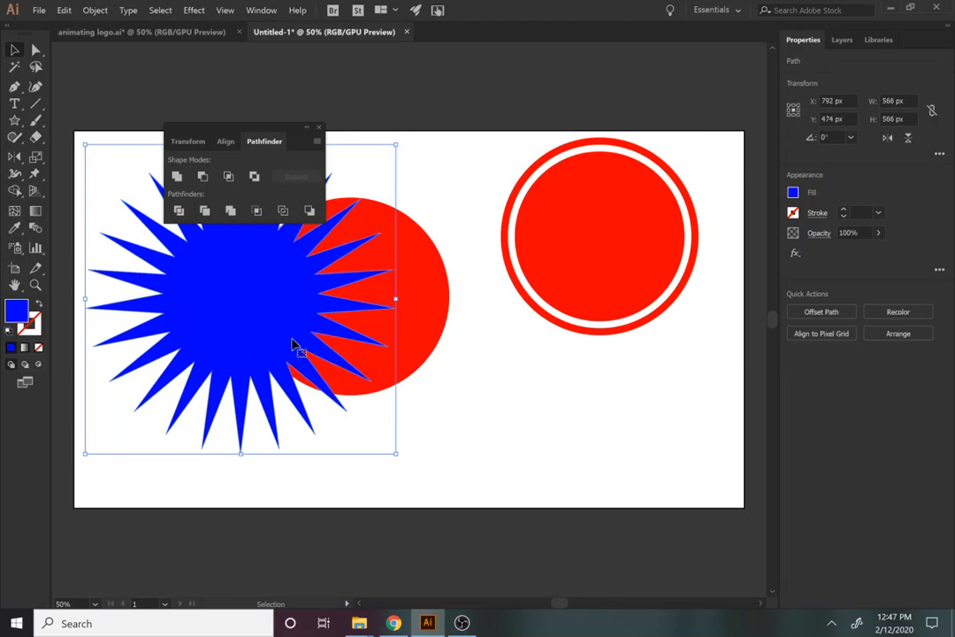
pyautogui.moveTo(292, 323); pyautogui.dragTo(315, 356)
pyautogui.click(436, 306)
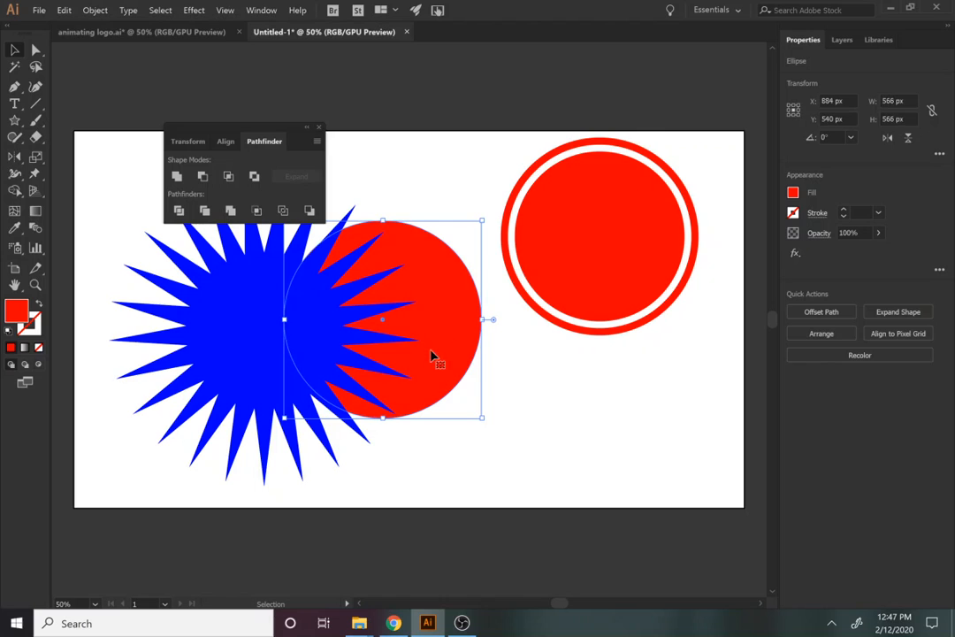
pyautogui.moveTo(432, 358); pyautogui.dragTo(459, 382)
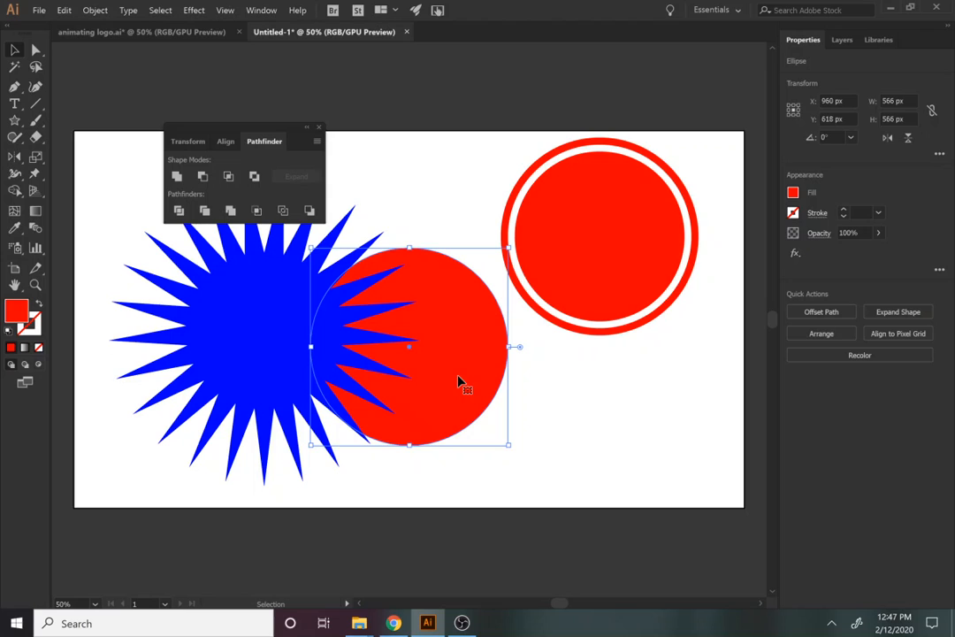
pyautogui.click(559, 428)
pyautogui.click(462, 376)
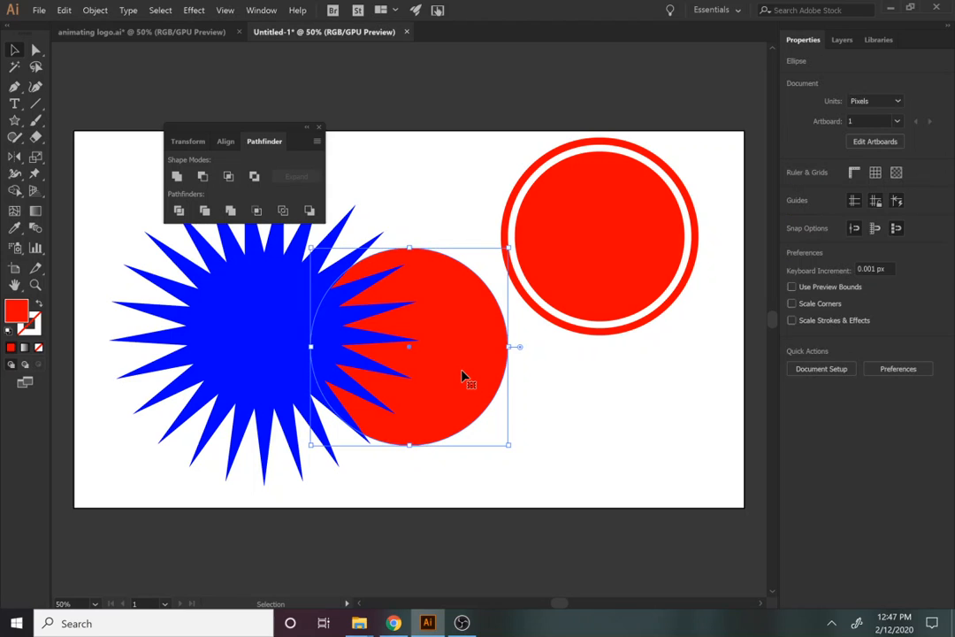
# Bring the red circle to front, centre it on the star, and align both to the artboard
pyautogui.rightClick(463, 378)
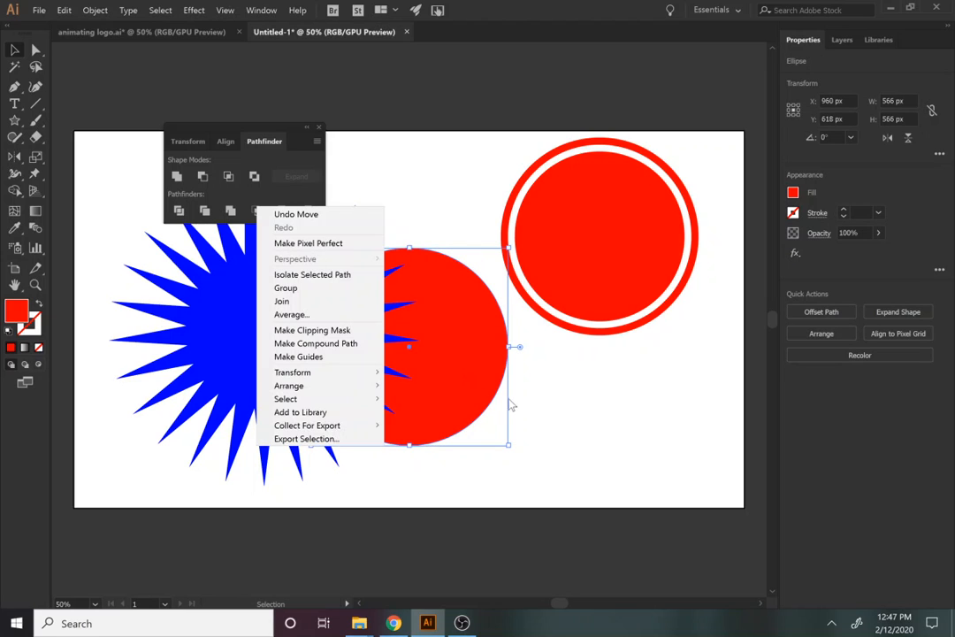
pyautogui.moveTo(290, 389)
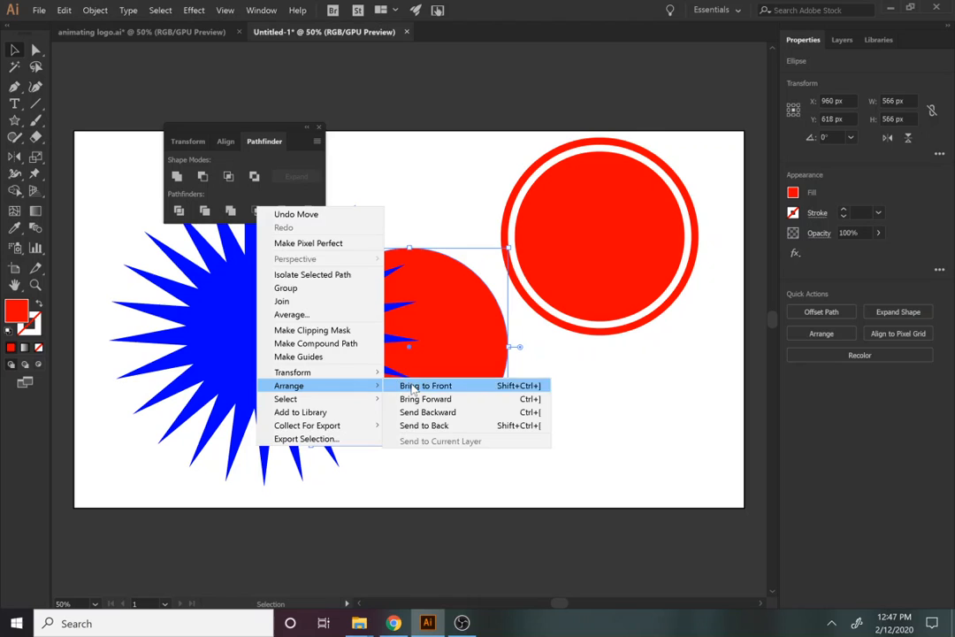
pyautogui.click(422, 385)
pyautogui.moveTo(414, 387); pyautogui.dragTo(588, 448)
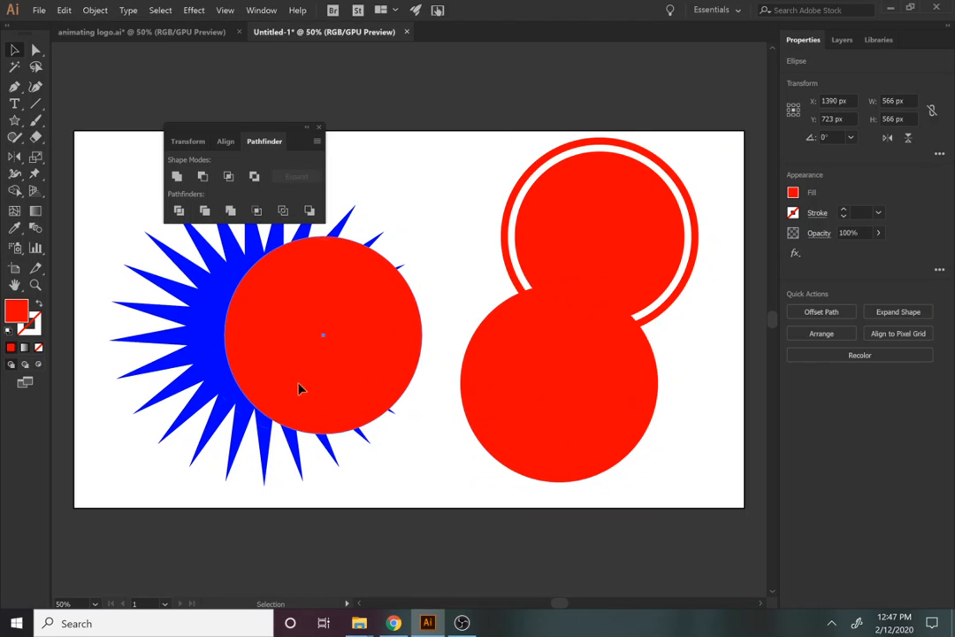
pyautogui.moveTo(299, 386); pyautogui.dragTo(238, 385)
pyautogui.keyDown('shift'); pyautogui.click(133, 370); pyautogui.keyUp('shift')
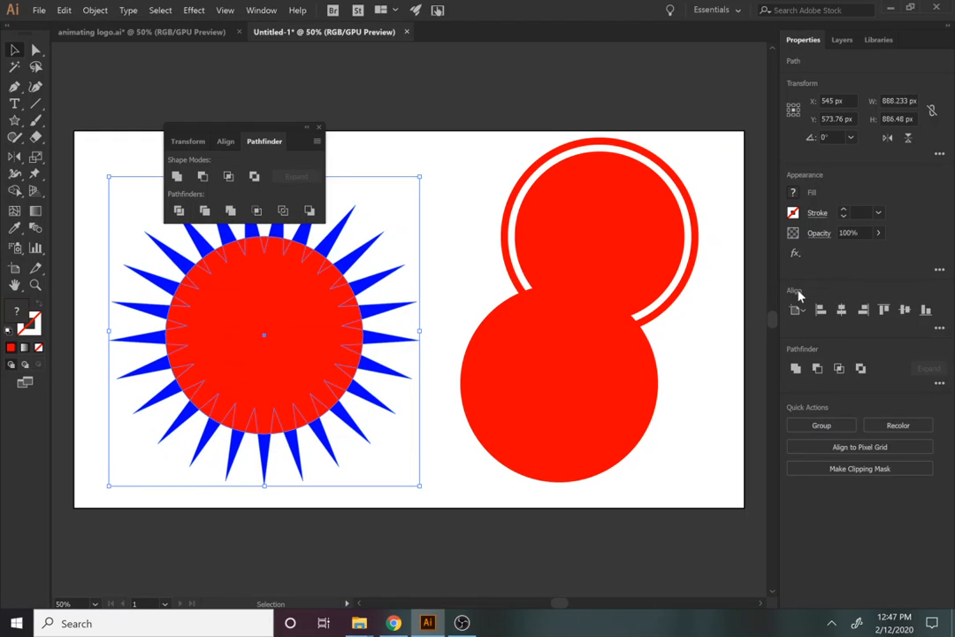
pyautogui.click(260, 9)
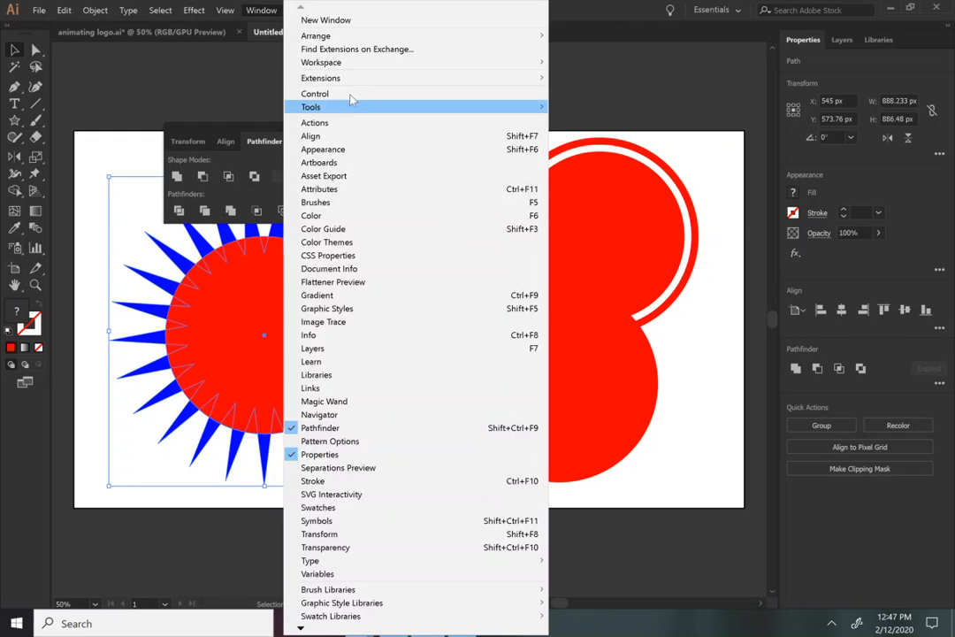
pyautogui.click(821, 330)
pyautogui.click(841, 310)
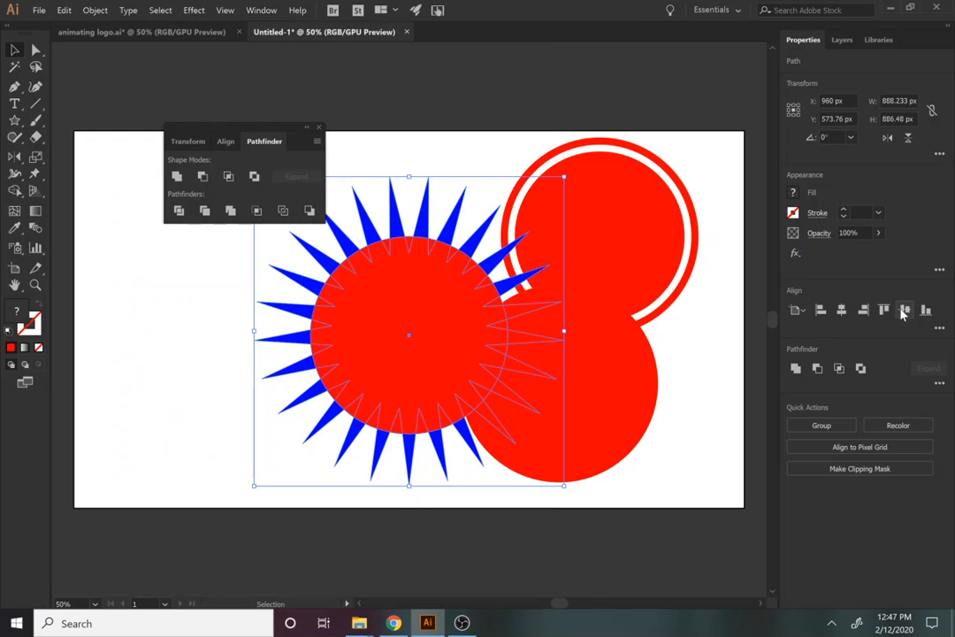
pyautogui.click(904, 309)
pyautogui.moveTo(432, 351); pyautogui.dragTo(254, 351)
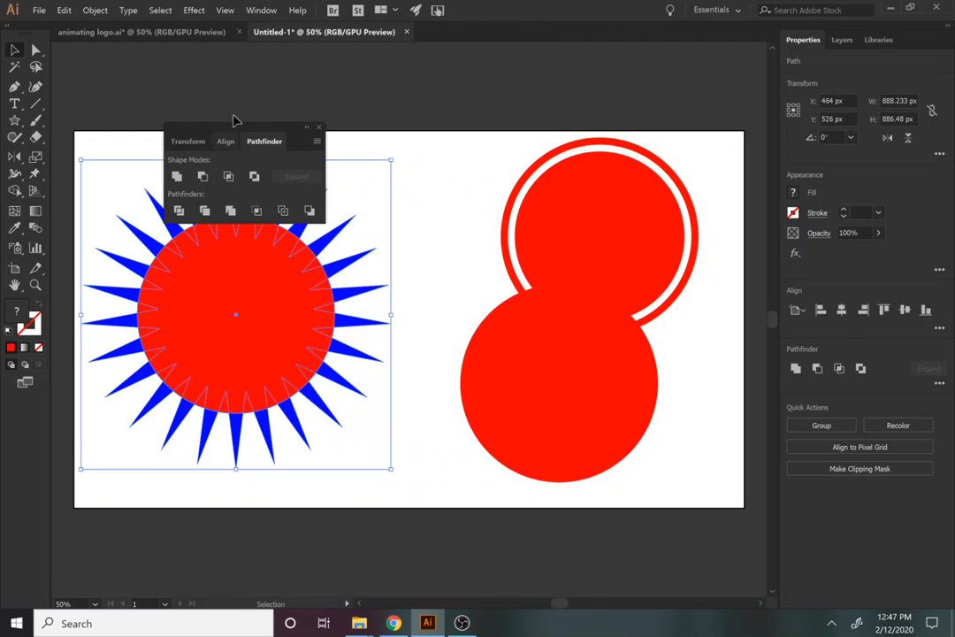
# Cut the circle from the star with Minus Front and place the other red circle in the hole
pyautogui.moveTo(255, 128); pyautogui.dragTo(462, 89)
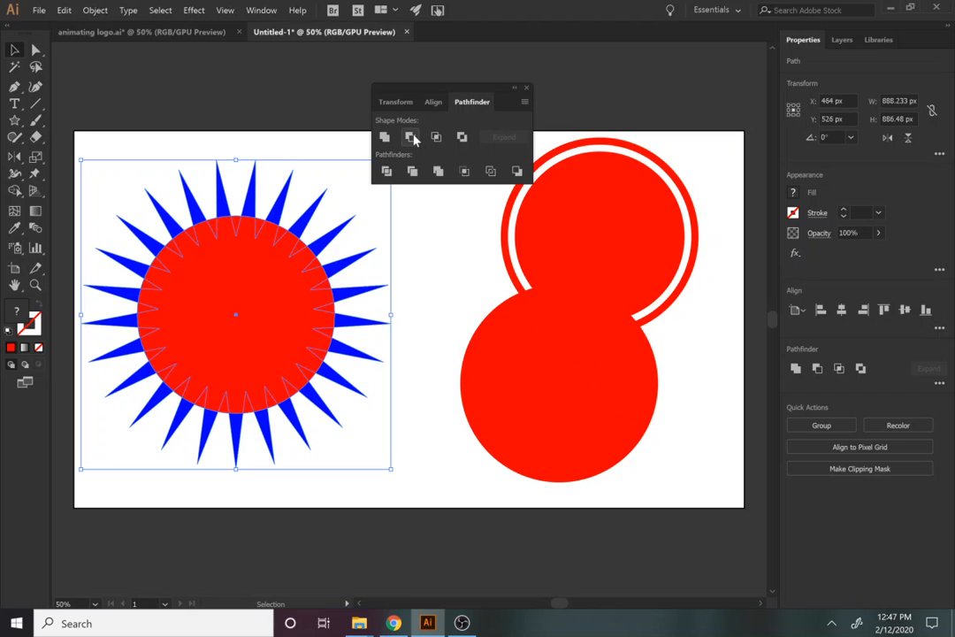
pyautogui.click(410, 137)
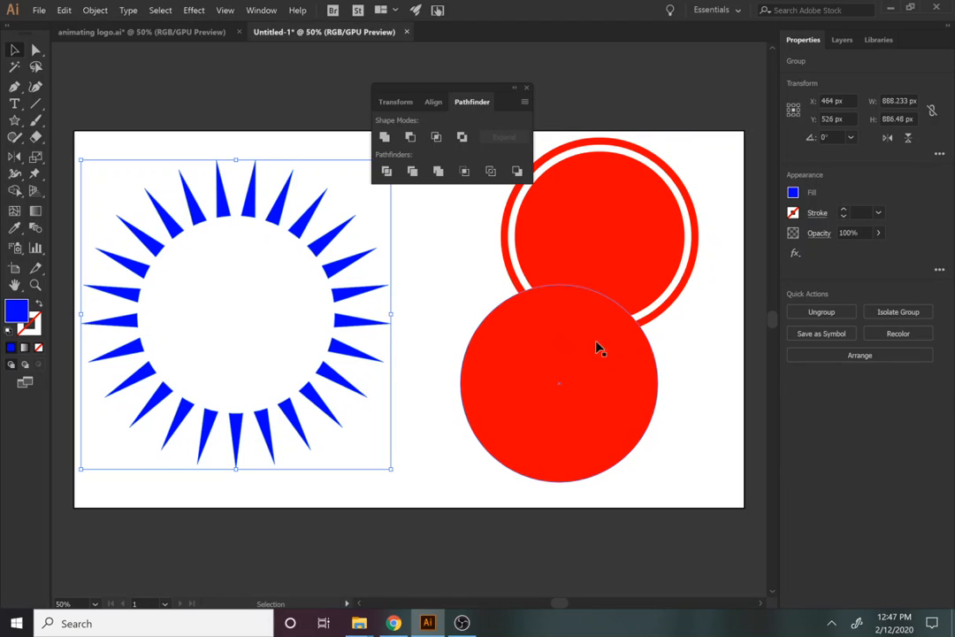
pyautogui.moveTo(601, 411); pyautogui.dragTo(275, 344)
pyautogui.moveTo(378, 399); pyautogui.dragTo(278, 354)
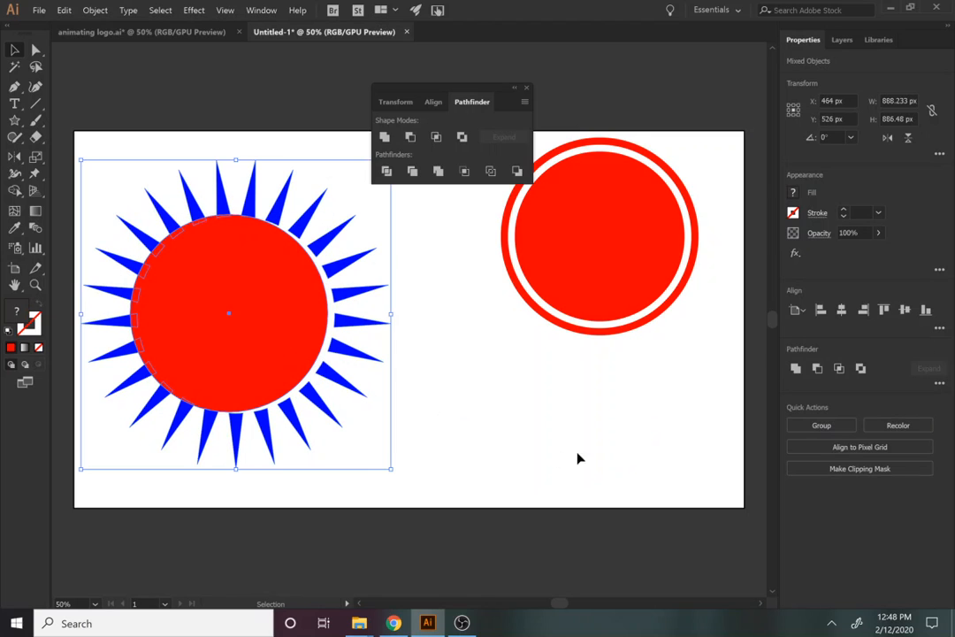
# Centre the red circle and the rays on each other, aligned to the selection
pyautogui.click(798, 312)
pyautogui.click(833, 328)
pyautogui.click(841, 309)
pyautogui.click(903, 309)
# Create a 20 px Offset Path copy around the red circle
pyautogui.click(442, 389)
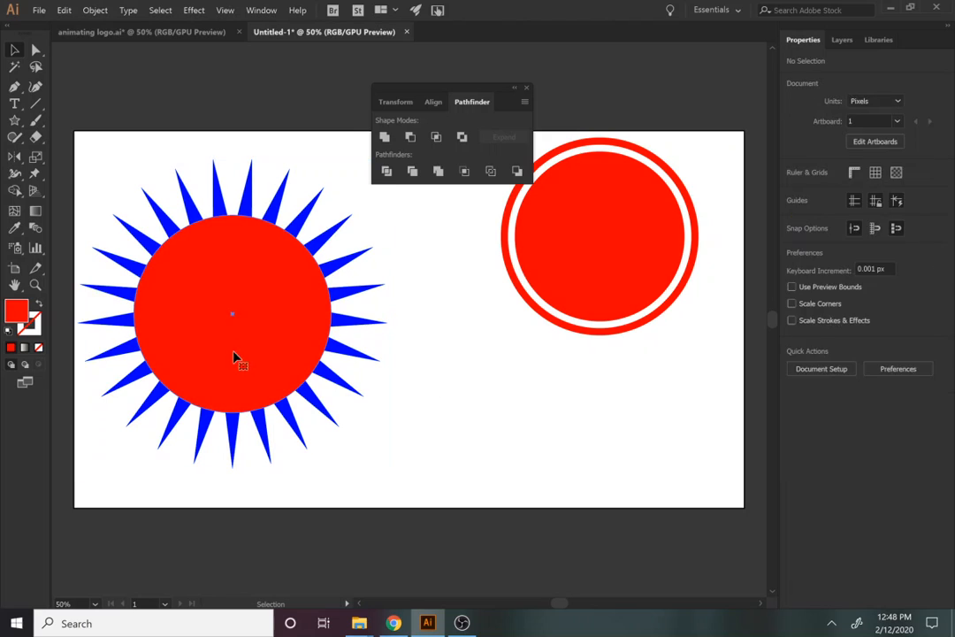
pyautogui.click(239, 358)
pyautogui.click(820, 311)
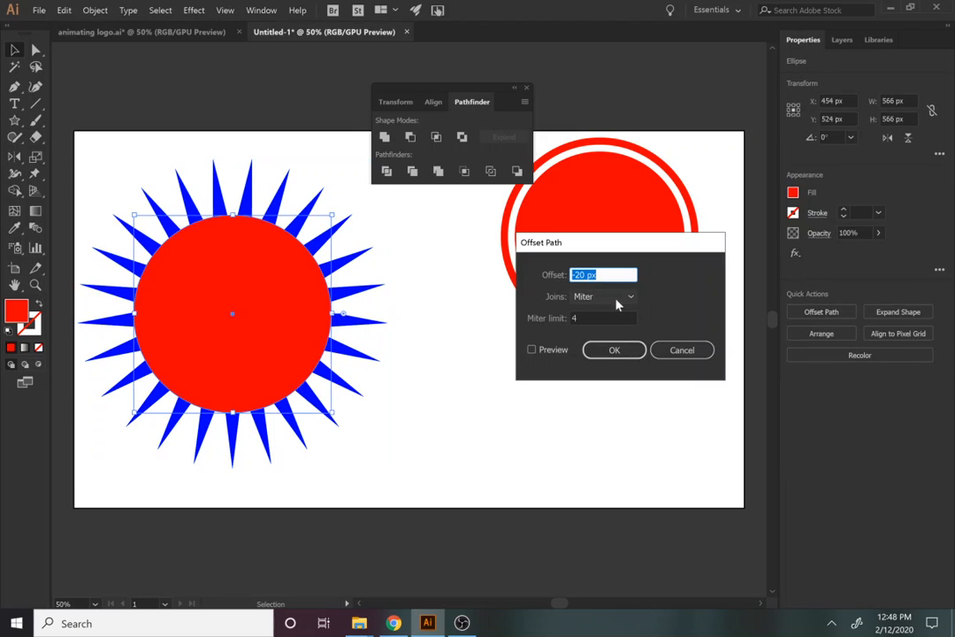
pyautogui.write('20')
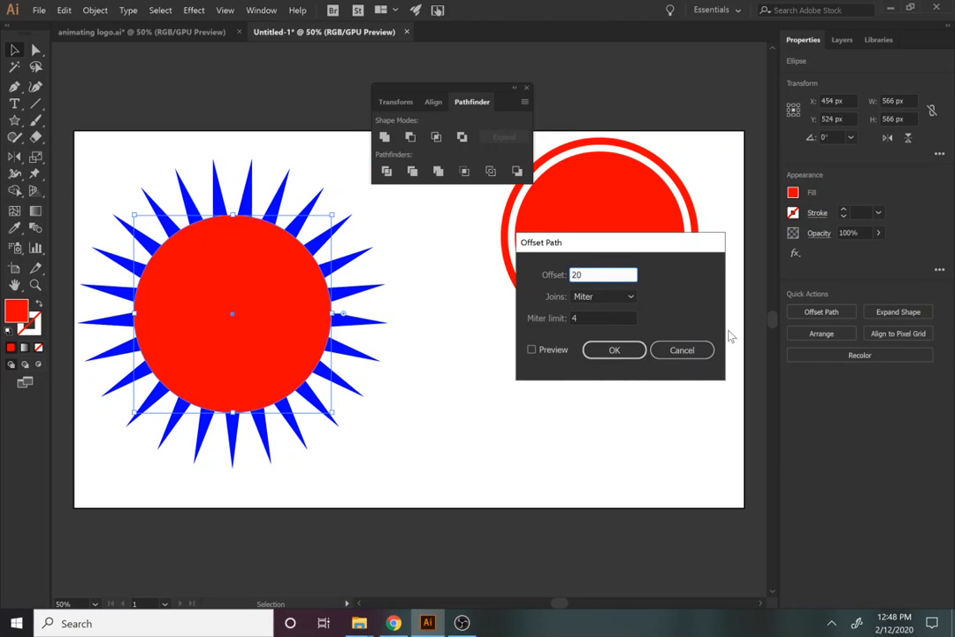
pyautogui.press('BackSpace')
pyautogui.press('BackSpace')
pyautogui.write('20')
pyautogui.click(548, 350)
pyautogui.click(612, 350)
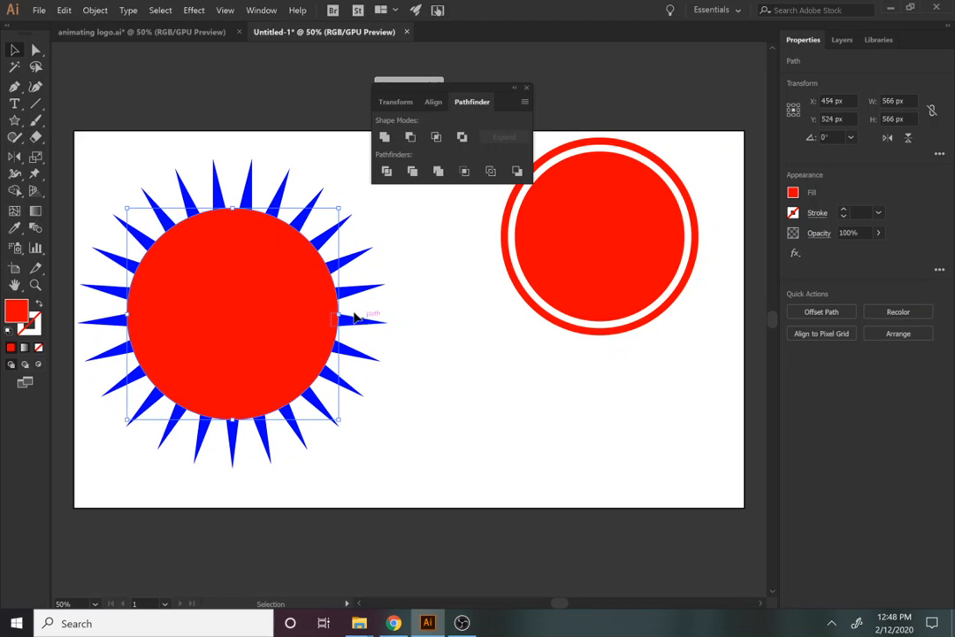
# Minus Front the inner circle from the offset circle to leave a ring
pyautogui.click(309, 300)
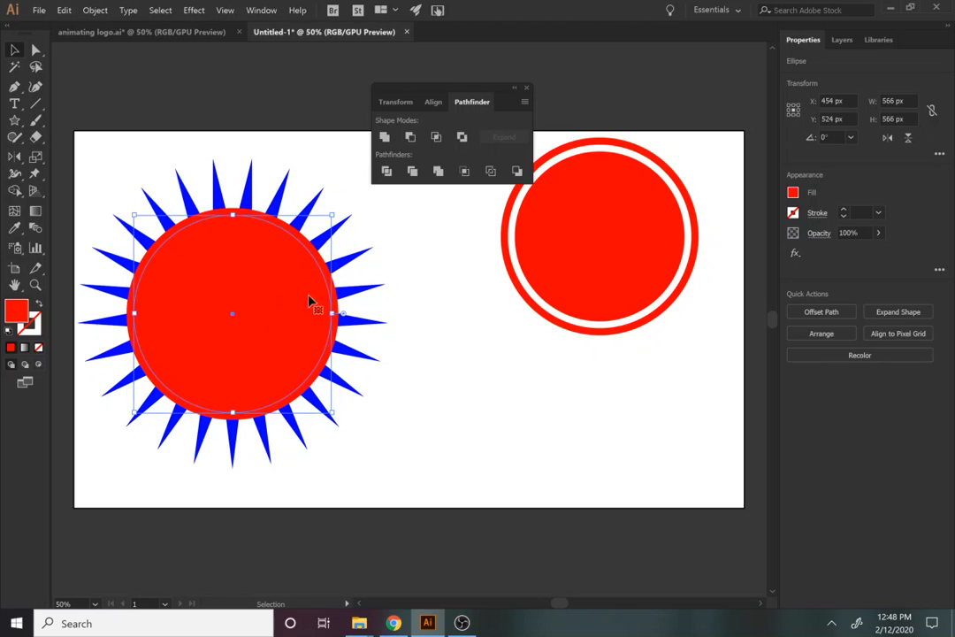
pyautogui.click(337, 305)
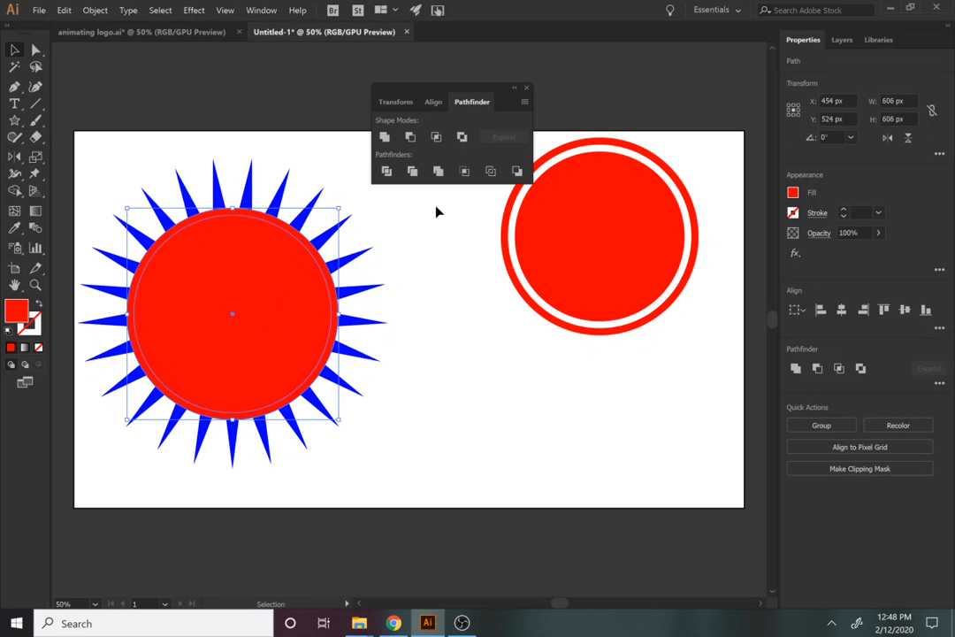
pyautogui.click(410, 138)
# Unite the rays and the ring into one red sunburst shape
pyautogui.moveTo(431, 442); pyautogui.dragTo(93, 187)
pyautogui.click(384, 137)
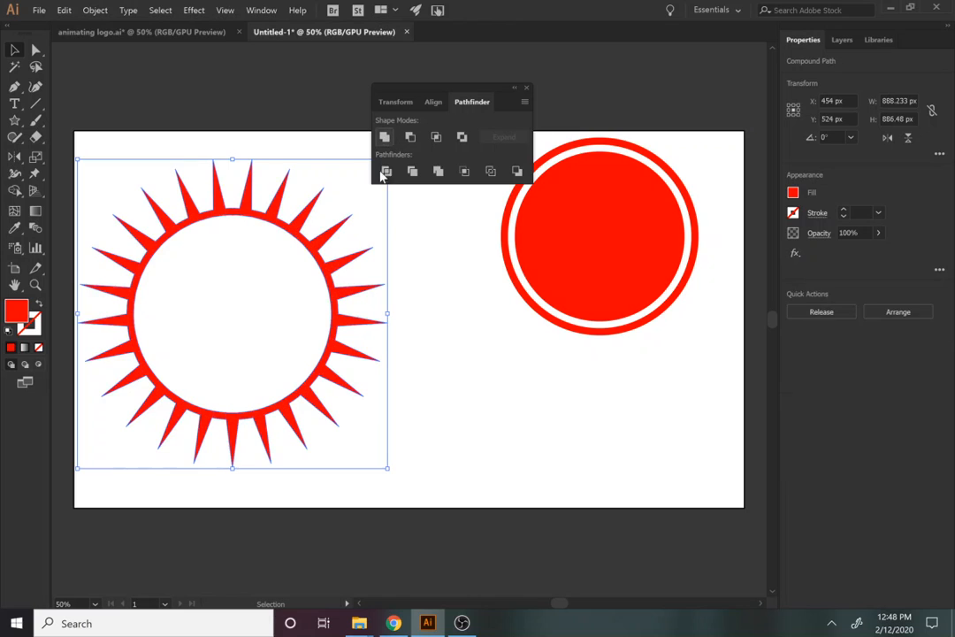
pyautogui.click(434, 371)
pyautogui.moveTo(604, 416); pyautogui.dragTo(353, 224)
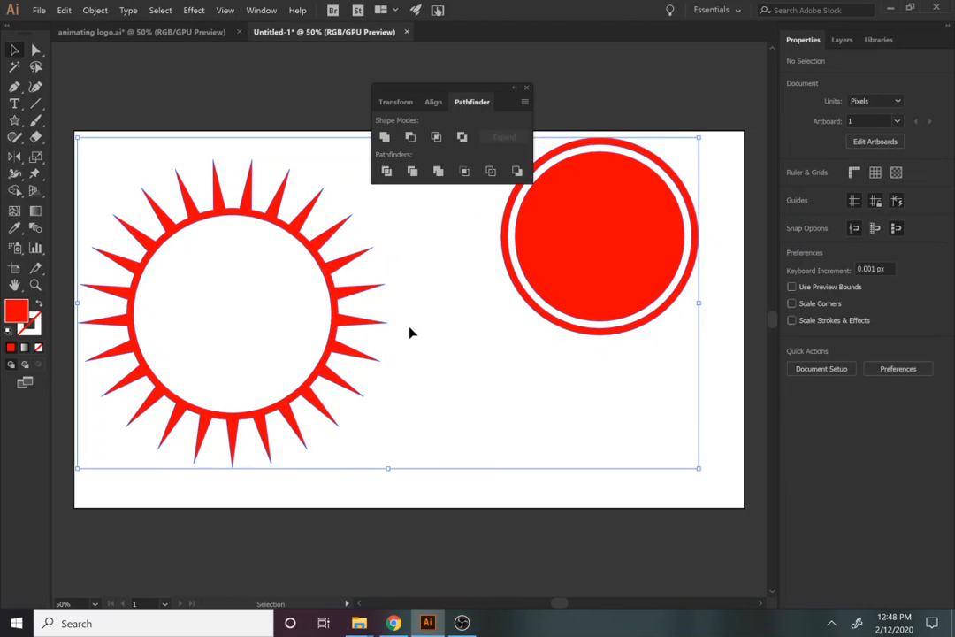
# Centre the ring emblem in the sunburst and scale the sunburst to about 944 × 942 px
pyautogui.click(840, 309)
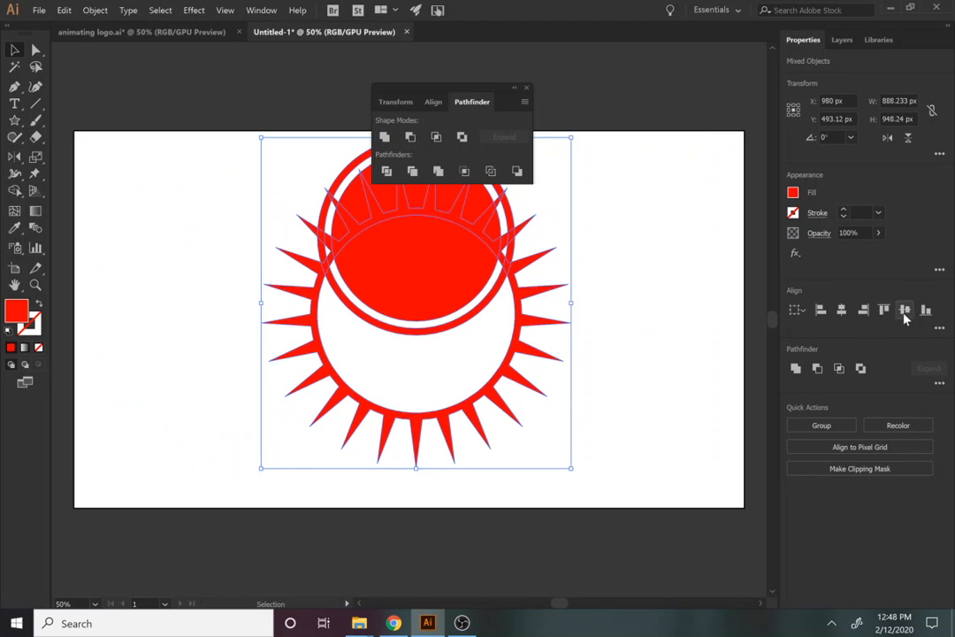
pyautogui.click(903, 311)
pyautogui.click(612, 424)
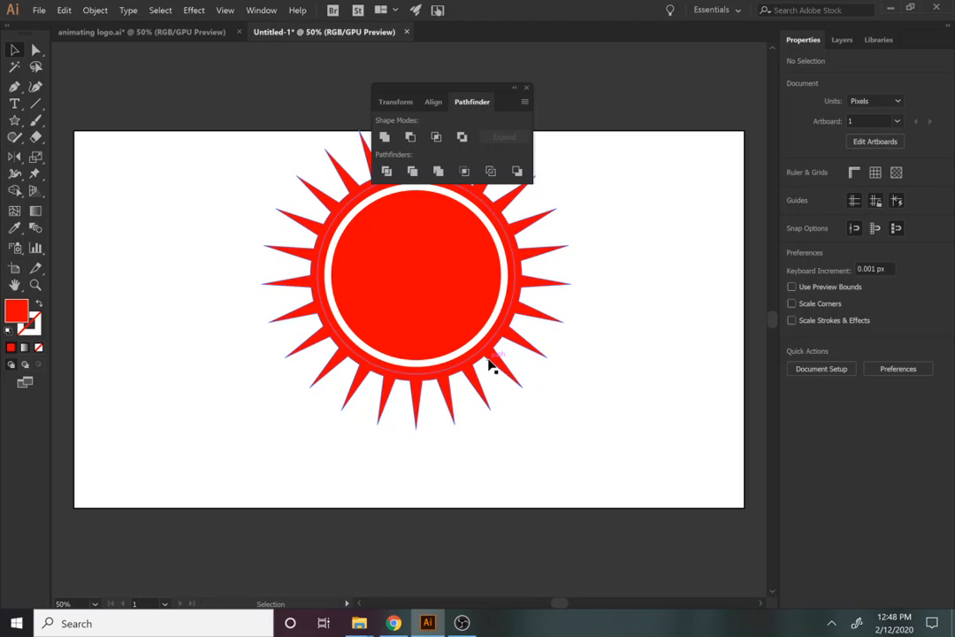
pyautogui.click(492, 366)
pyautogui.click(608, 451)
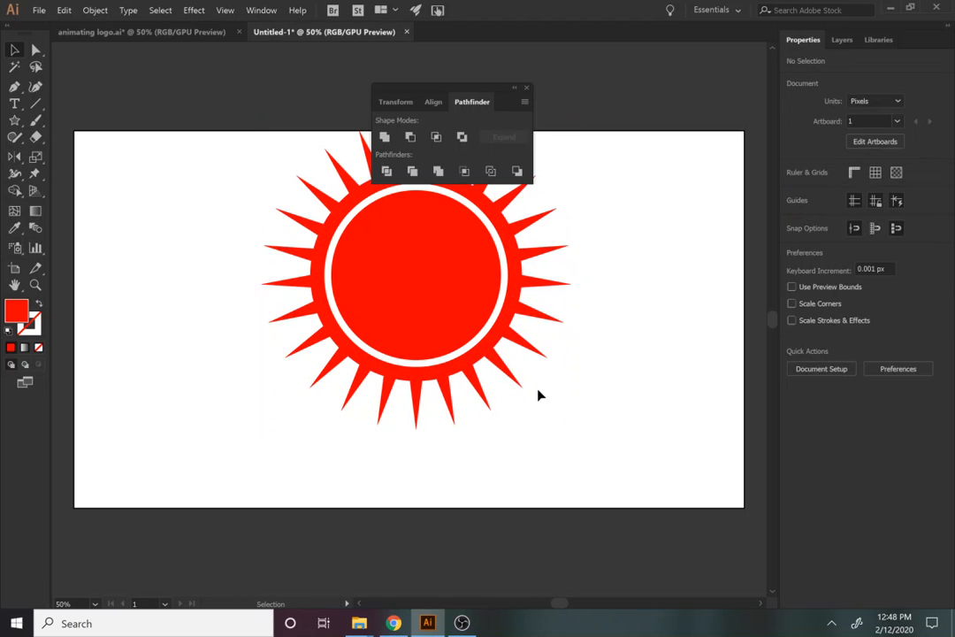
pyautogui.click(528, 400)
pyautogui.moveTo(571, 434); pyautogui.dragTo(581, 447)
pyautogui.click(630, 454)
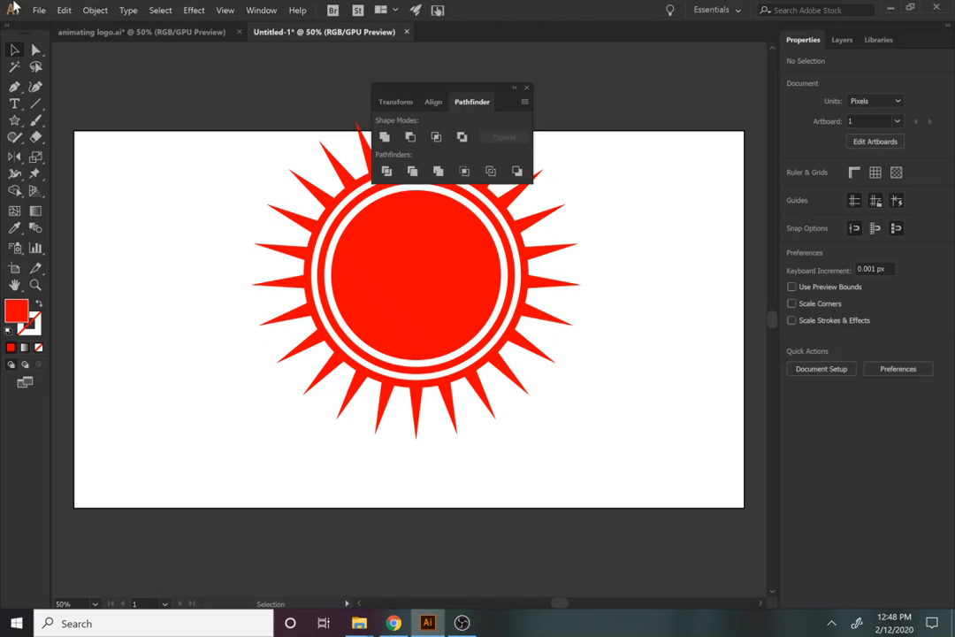
# Compare with the animating logo.ai reference design, then select all the sun artwork
pyautogui.click(95, 32)
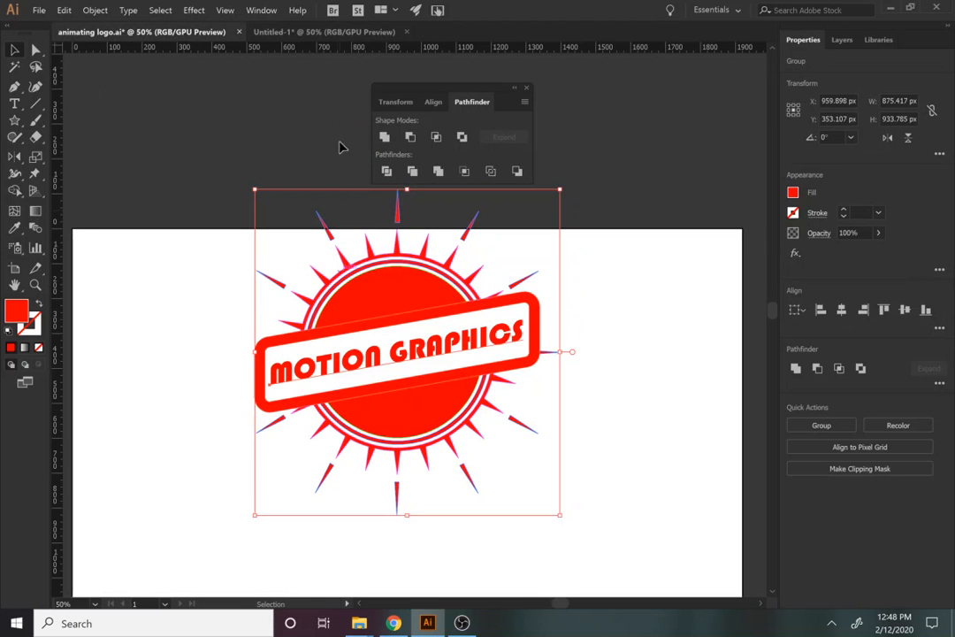
pyautogui.click(320, 32)
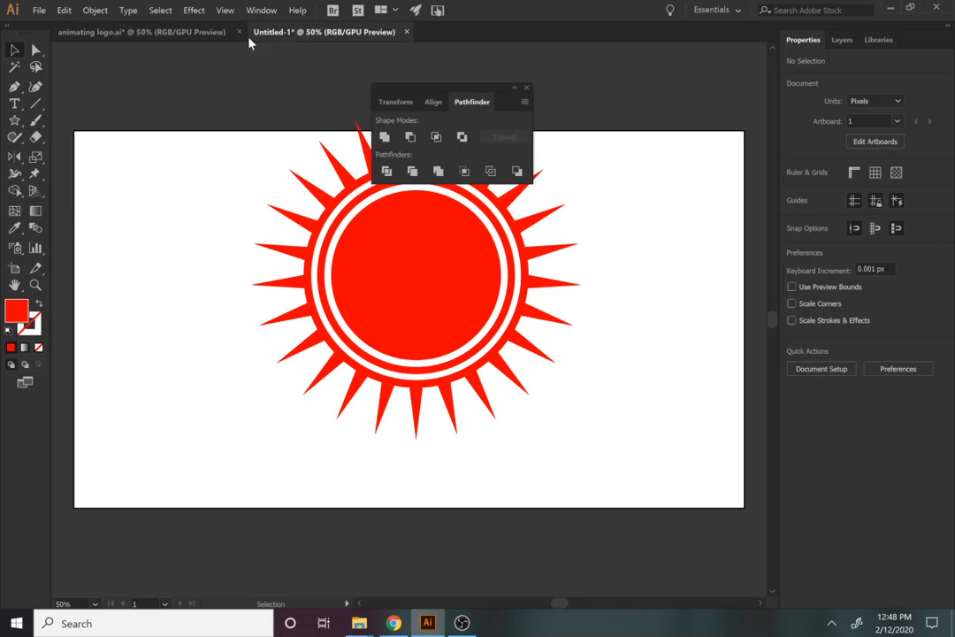
pyautogui.click(221, 33)
pyautogui.click(287, 35)
pyautogui.moveTo(546, 427); pyautogui.dragTo(283, 243)
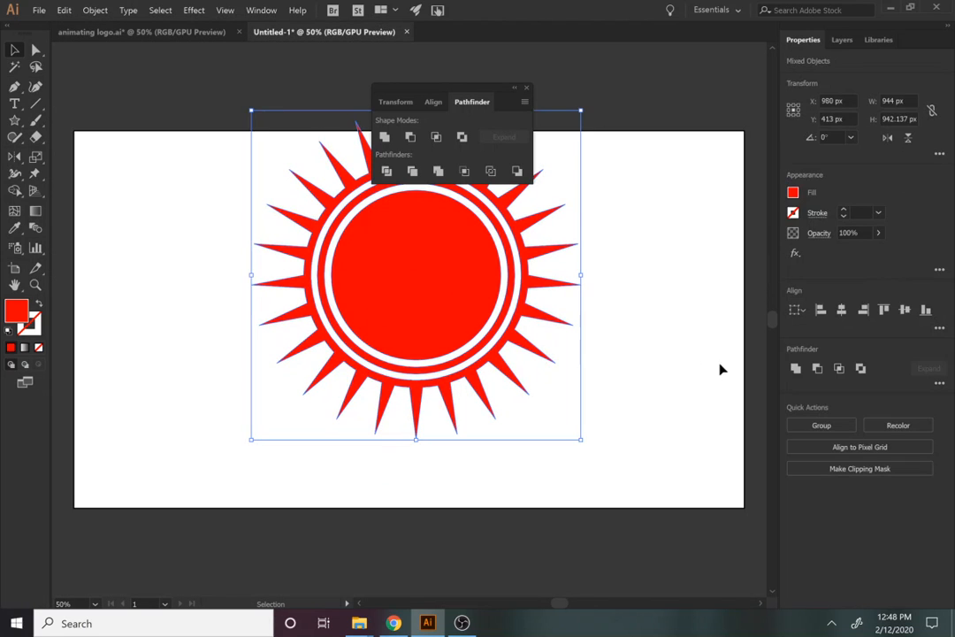
# Group the sunburst at the left edge and draw a 956 × 296 px red rounded rectangle beside it
pyautogui.hotkey('ctrl', 'g')
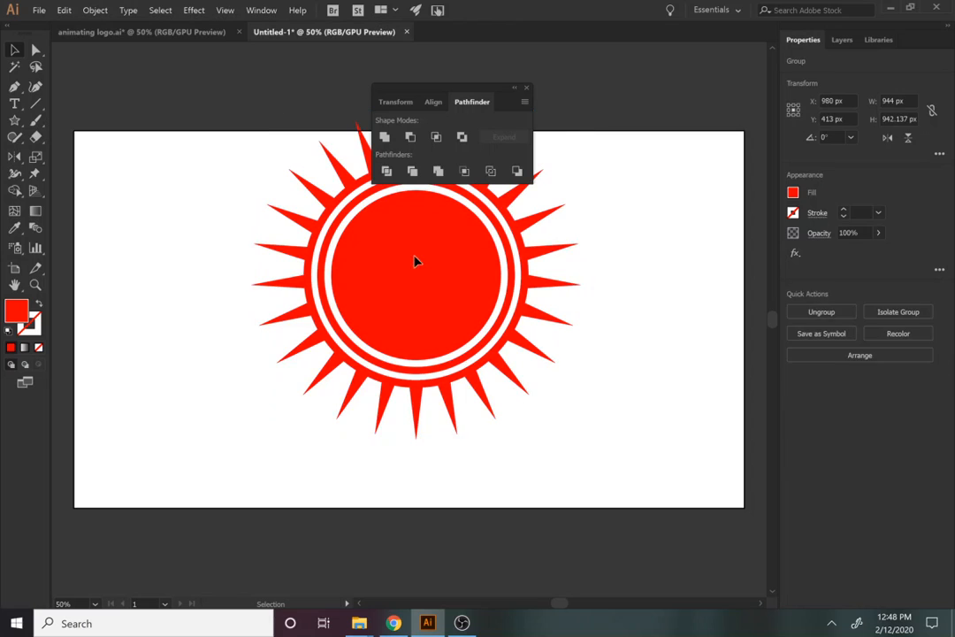
pyautogui.moveTo(447, 316); pyautogui.dragTo(92, 256)
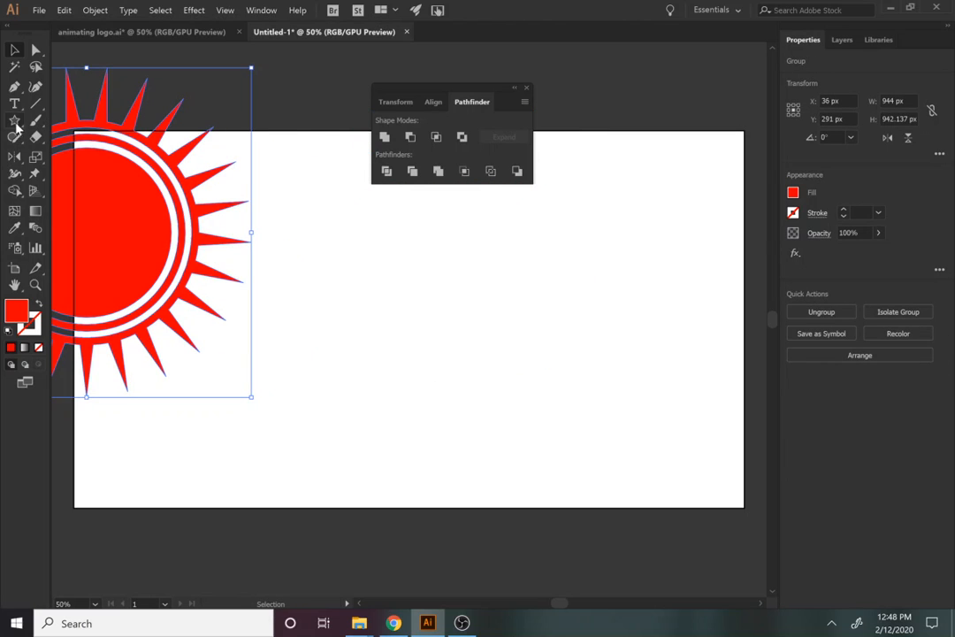
pyautogui.moveTo(14, 119); pyautogui.dragTo(49, 121)
pyautogui.moveTo(356, 254); pyautogui.dragTo(689, 357)
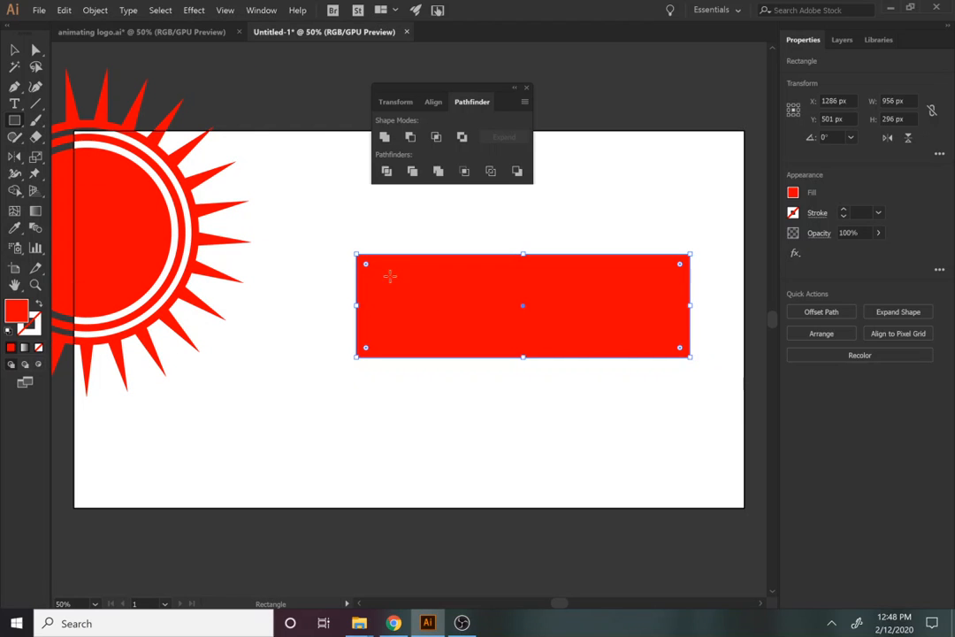
pyautogui.moveTo(365, 268); pyautogui.dragTo(379, 274)
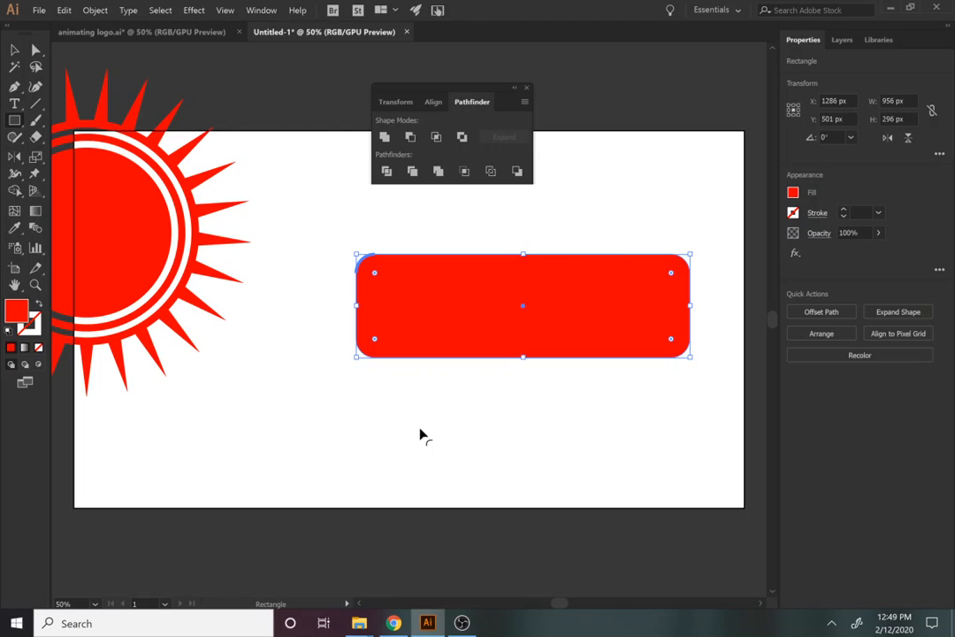
pyautogui.click(419, 429)
# Offset the rounded rectangle by -50 px and Minus Front the inset copy to make a frame
pyautogui.press('v')
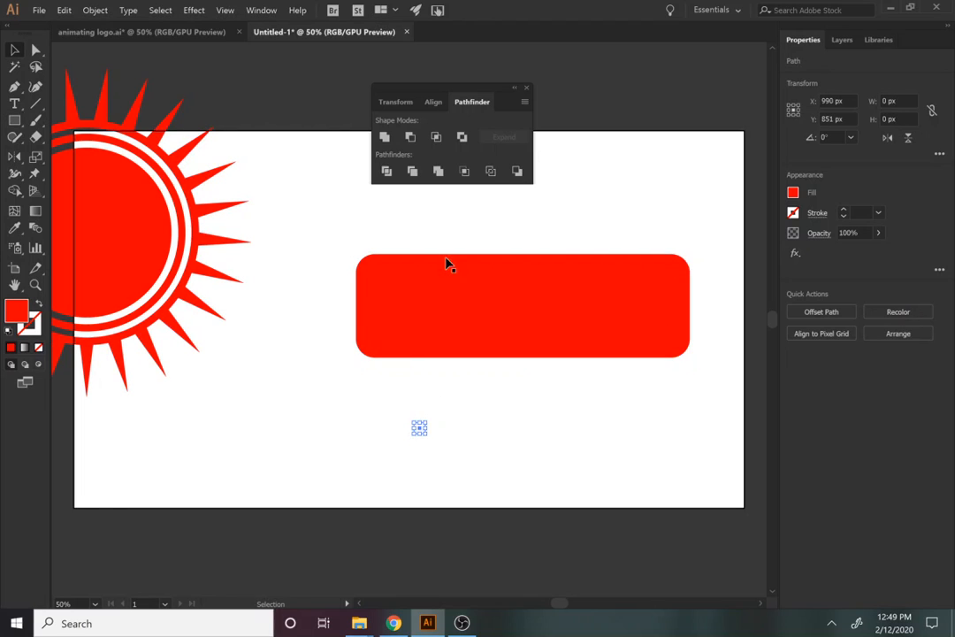
pyautogui.click(448, 264)
pyautogui.click(821, 313)
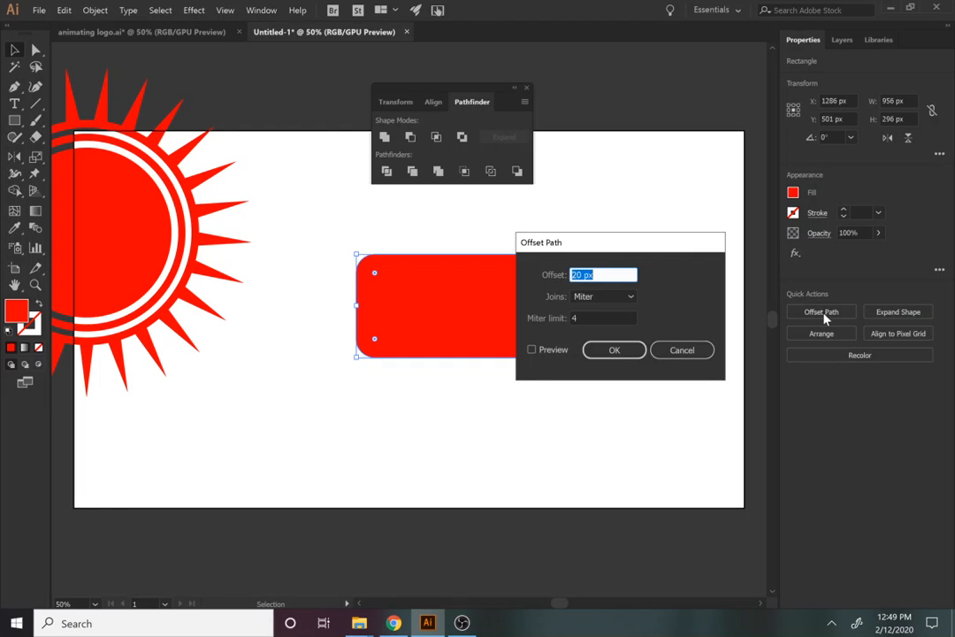
pyautogui.write('-50')
pyautogui.click(531, 350)
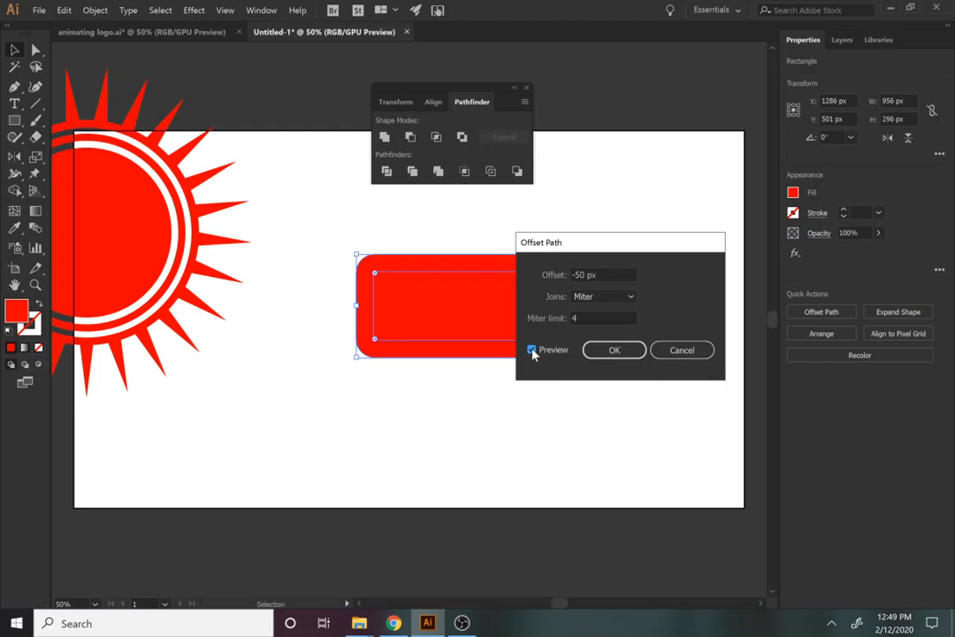
pyautogui.click(613, 350)
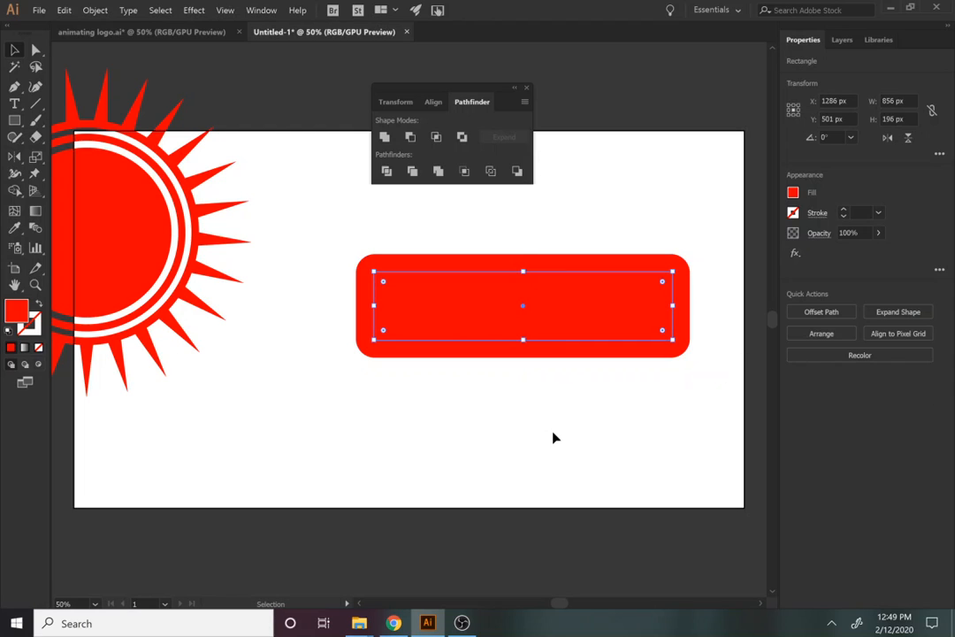
pyautogui.moveTo(328, 217); pyautogui.dragTo(456, 340)
pyautogui.moveTo(508, 437); pyautogui.dragTo(407, 256)
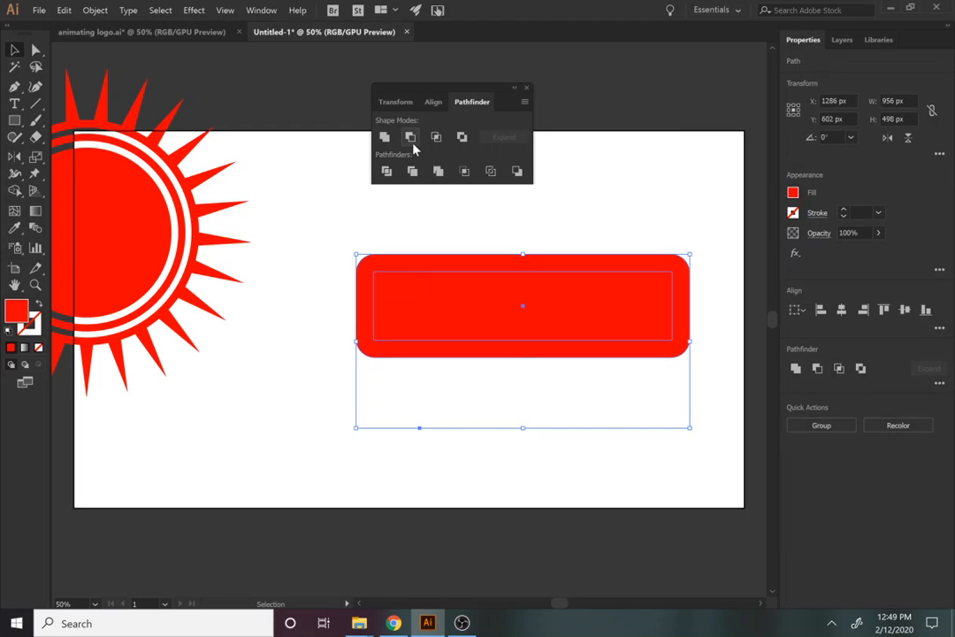
pyautogui.click(410, 137)
pyautogui.click(439, 417)
# Add the text MOTION GRAPHICS inside the frame and scale it up to fill the frame
pyautogui.press('t')
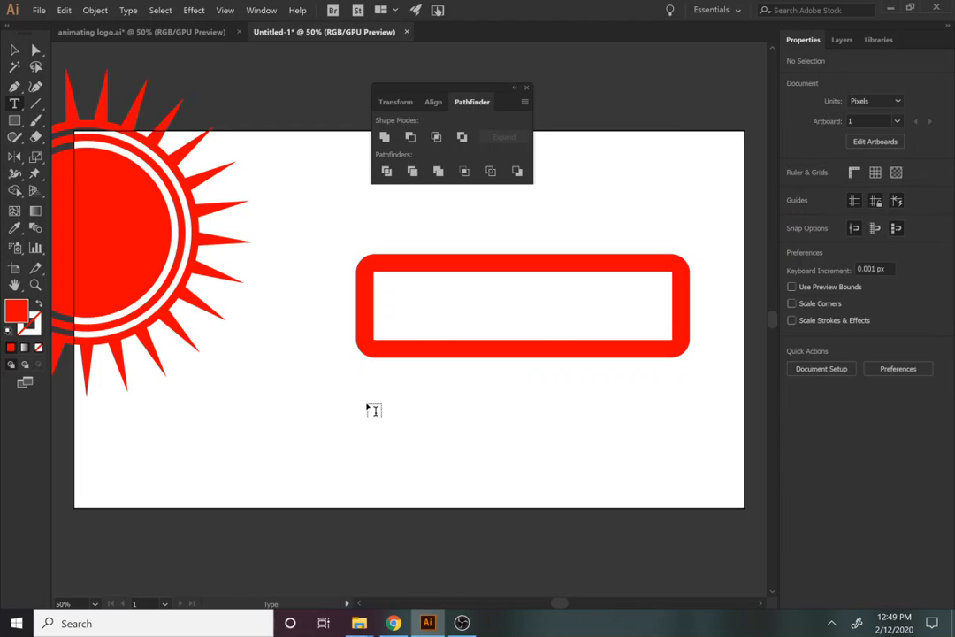
pyautogui.click(400, 313)
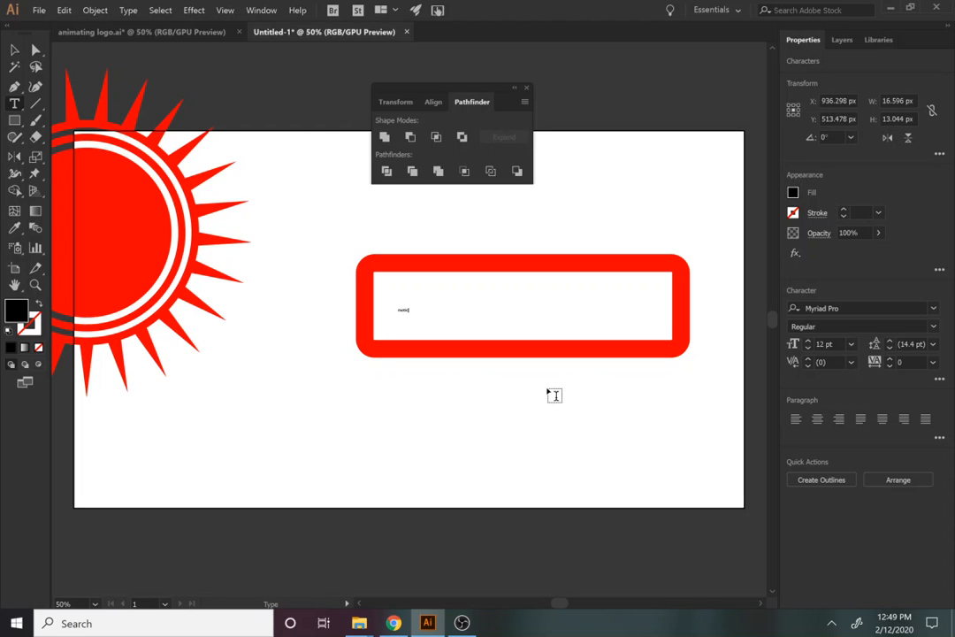
pyautogui.click(13, 47)
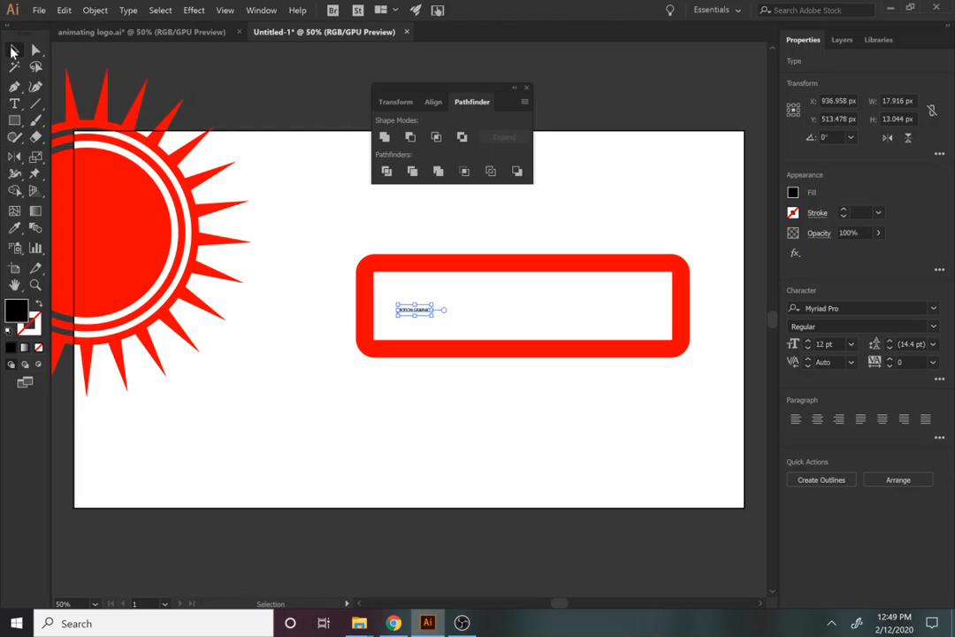
pyautogui.moveTo(433, 316); pyautogui.dragTo(599, 407)
pyautogui.moveTo(530, 345); pyautogui.dragTo(520, 303)
pyautogui.moveTo(584, 311); pyautogui.dragTo(620, 318)
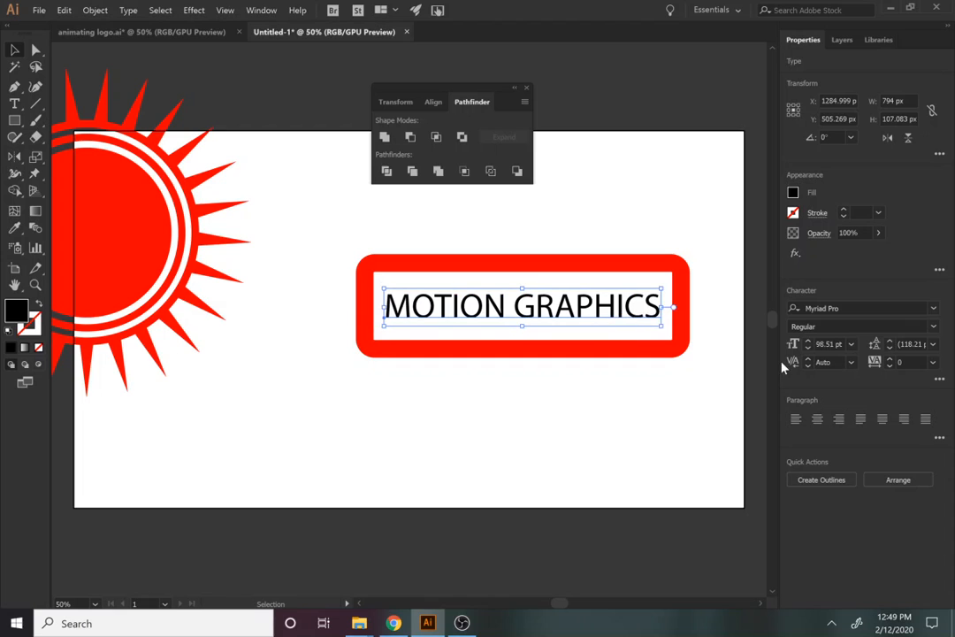
# Set the MOTION GRAPHICS heading in Arista at 120 pt
pyautogui.doubleClick(624, 303)
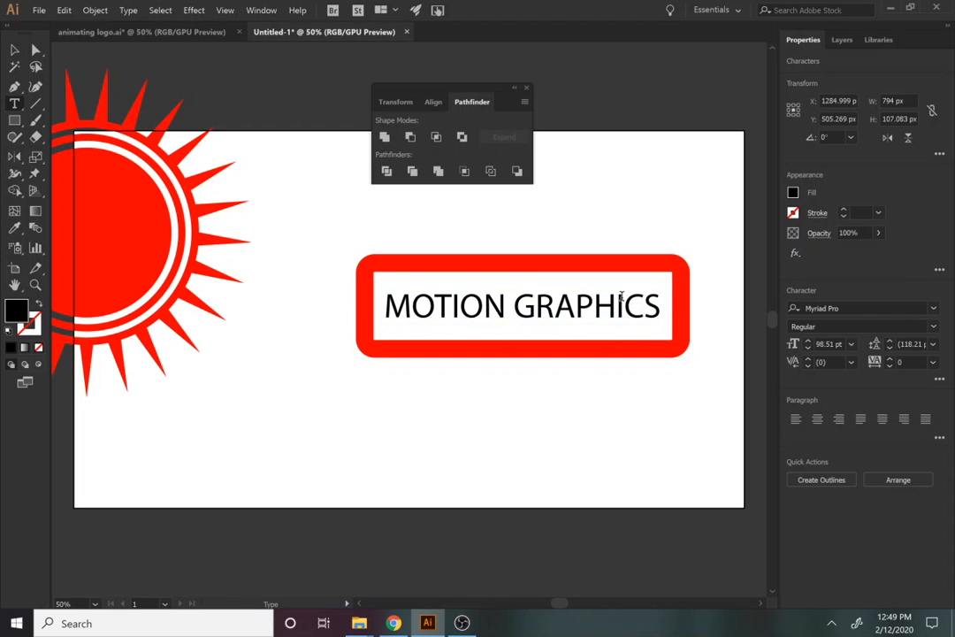
pyautogui.hotkey('ctrl', 'a')
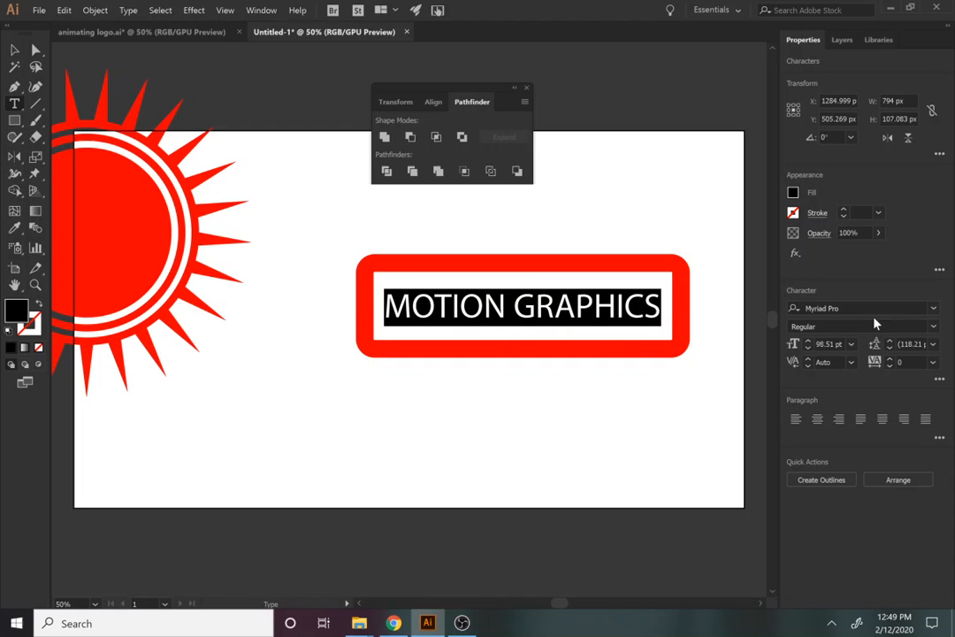
pyautogui.click(931, 308)
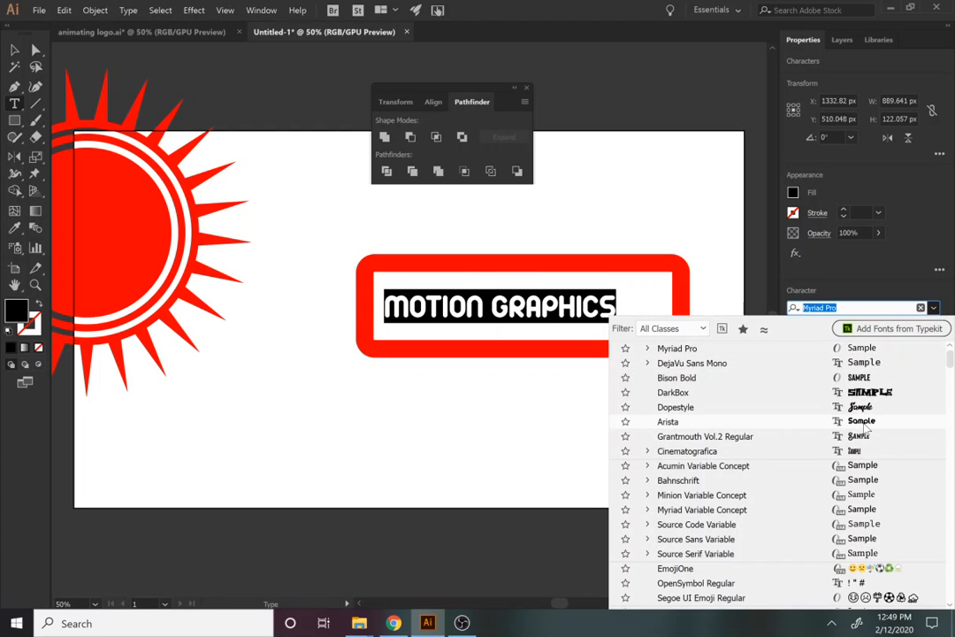
pyautogui.click(873, 423)
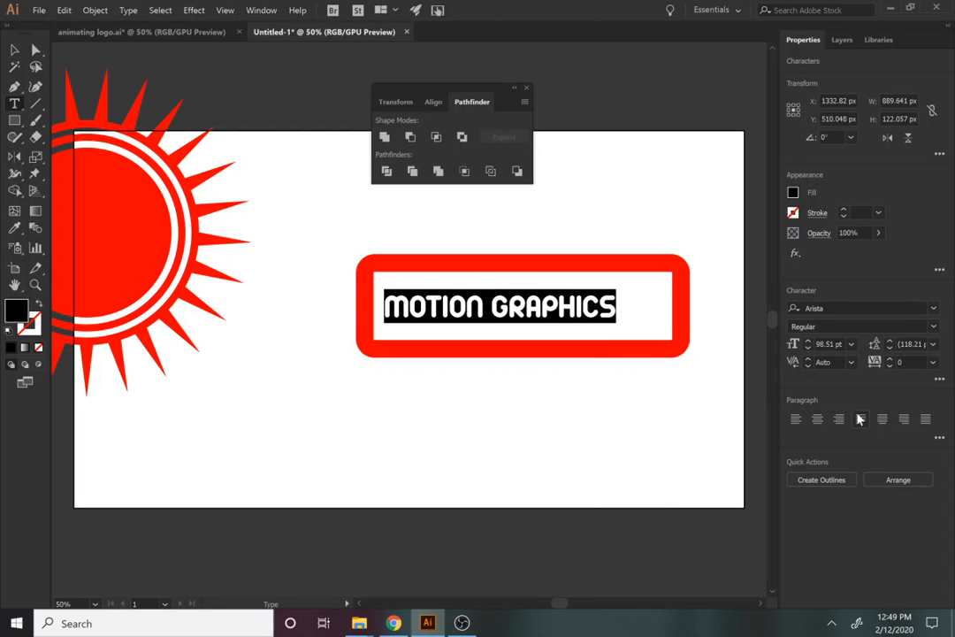
pyautogui.click(808, 340)
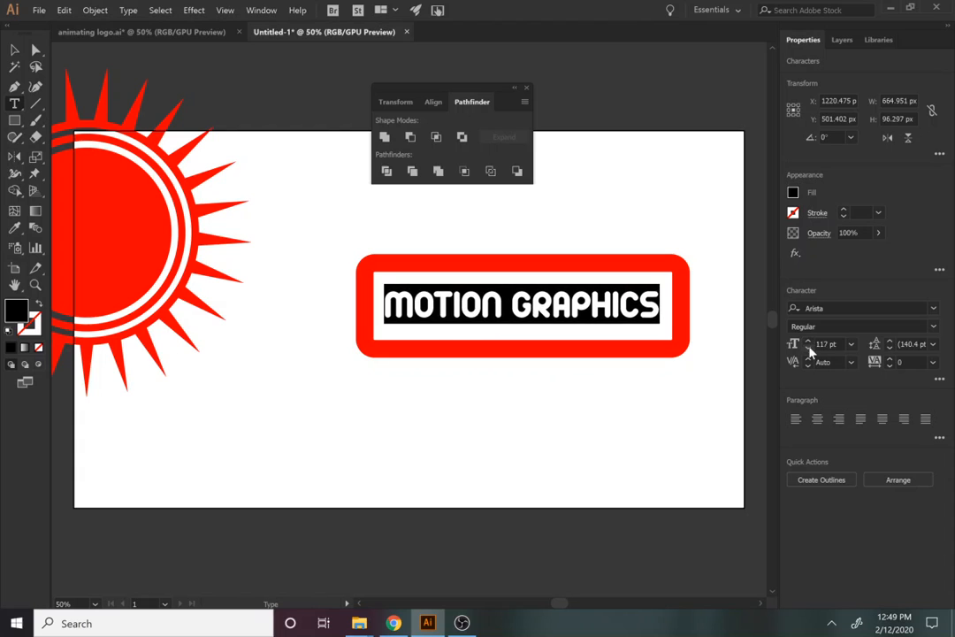
pyautogui.click(807, 342)
pyautogui.click(808, 341)
pyautogui.click(809, 341)
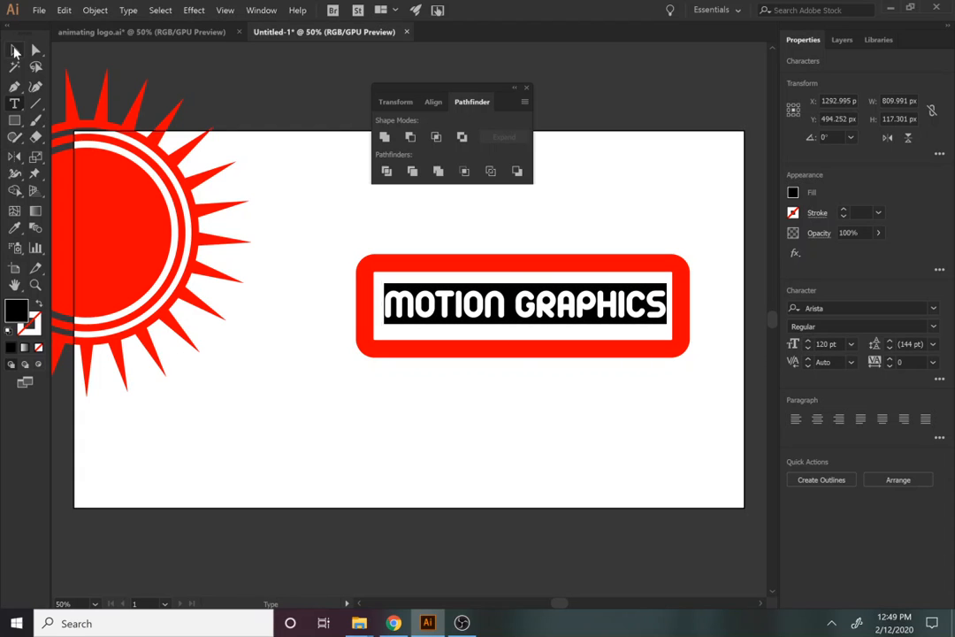
pyautogui.click(15, 51)
pyautogui.keyDown('shift'); pyautogui.click(569, 328); pyautogui.keyUp('shift')
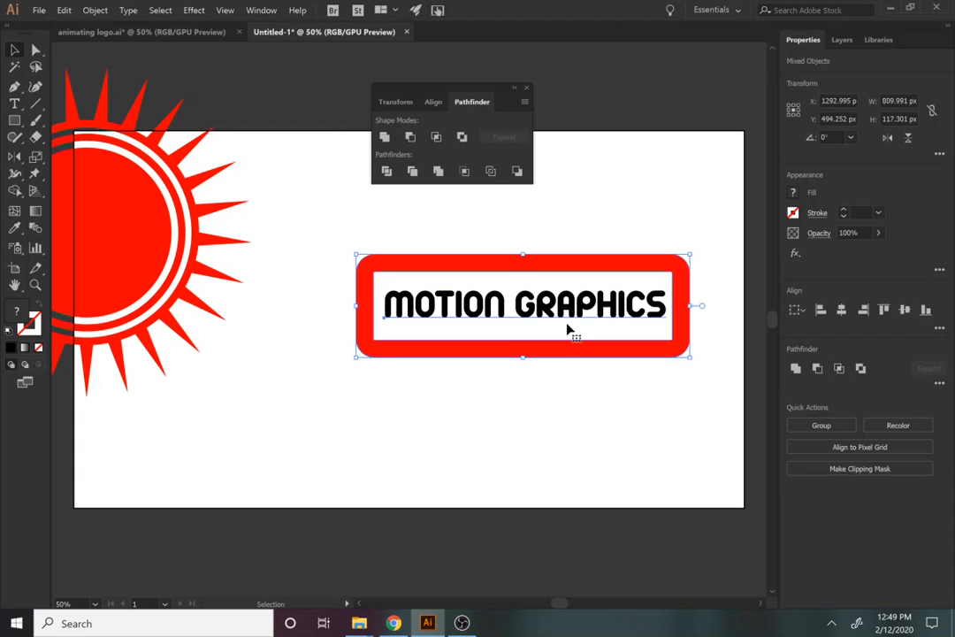
# Centre the heading in the frame and convert it to outlines
pyautogui.click(842, 310)
pyautogui.click(904, 311)
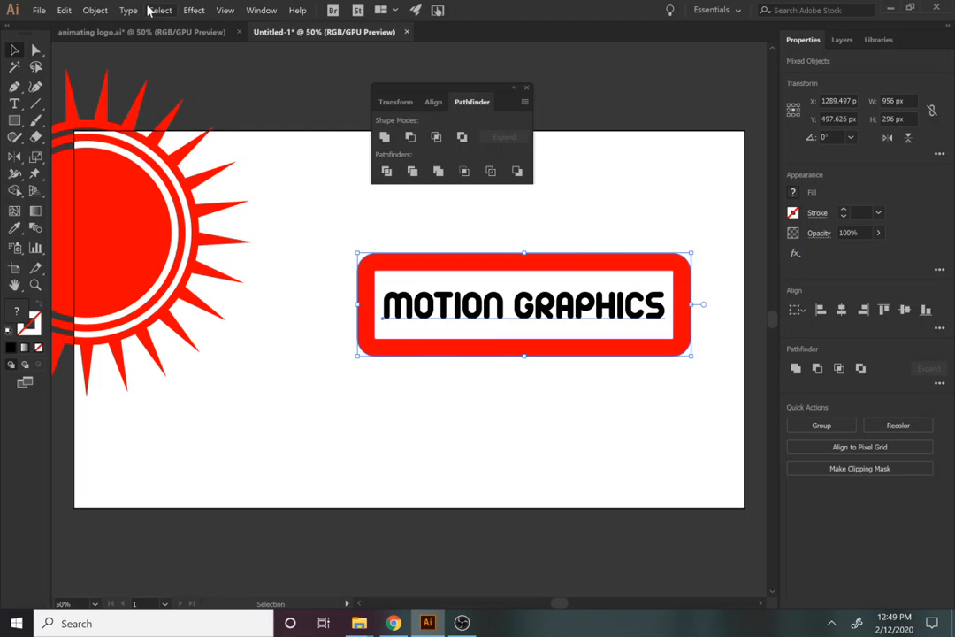
pyautogui.click(121, 10)
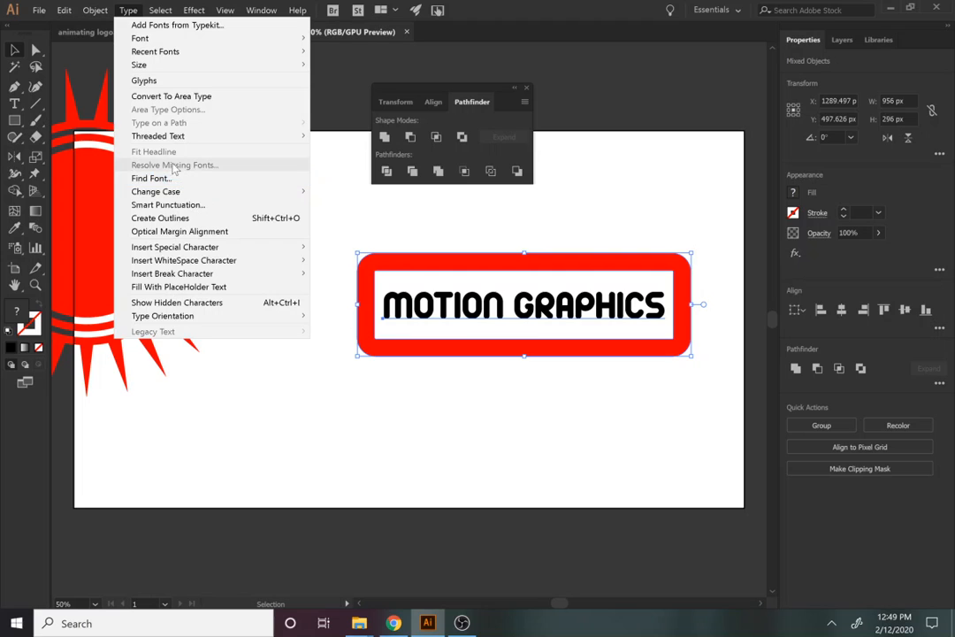
pyautogui.click(179, 218)
# Unite the outlined heading and frame into one black shape with Pathfinder
pyautogui.moveTo(519, 461); pyautogui.dragTo(328, 247)
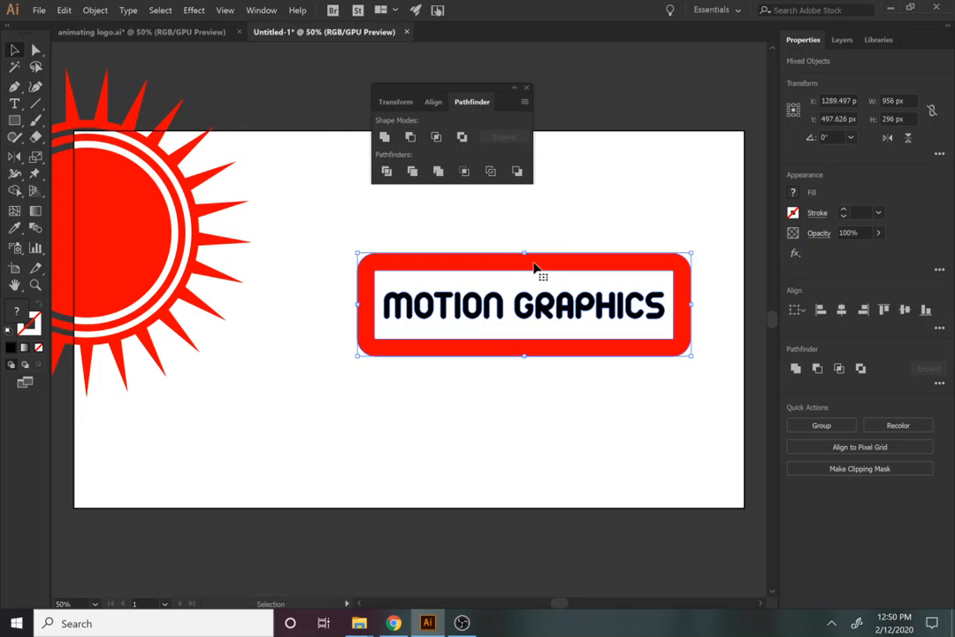
pyautogui.click(384, 137)
pyautogui.click(482, 424)
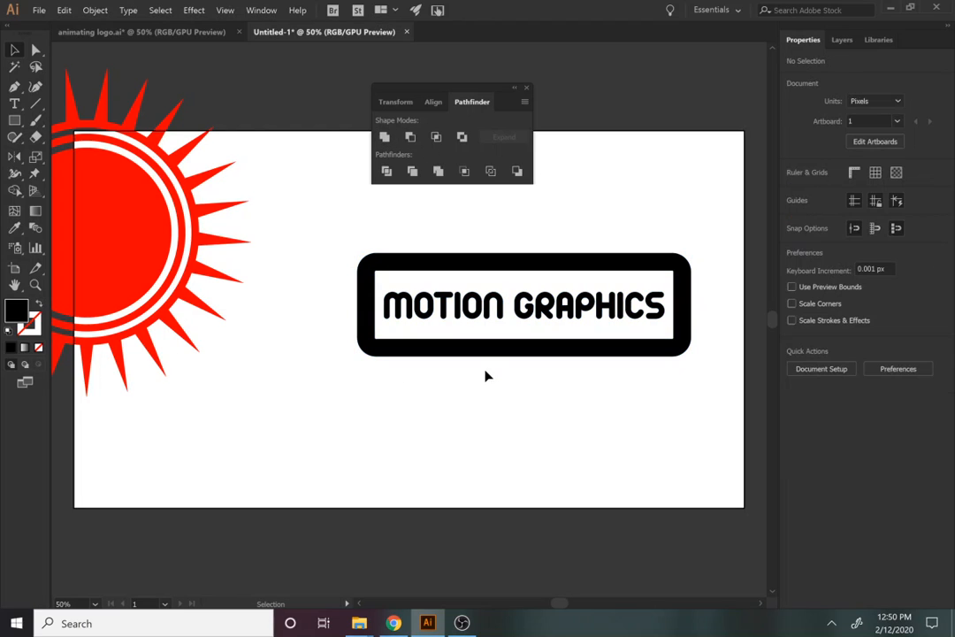
pyautogui.click(466, 354)
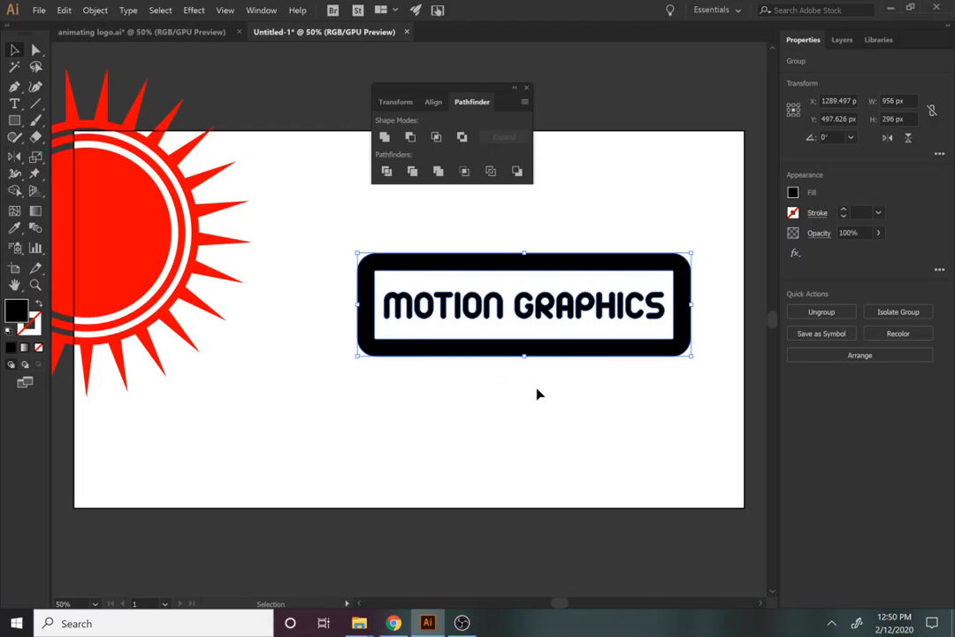
# Shear the MOTION GRAPHICS banner -10° on the vertical axis
pyautogui.rightClick(679, 331)
pyautogui.click(533, 440)
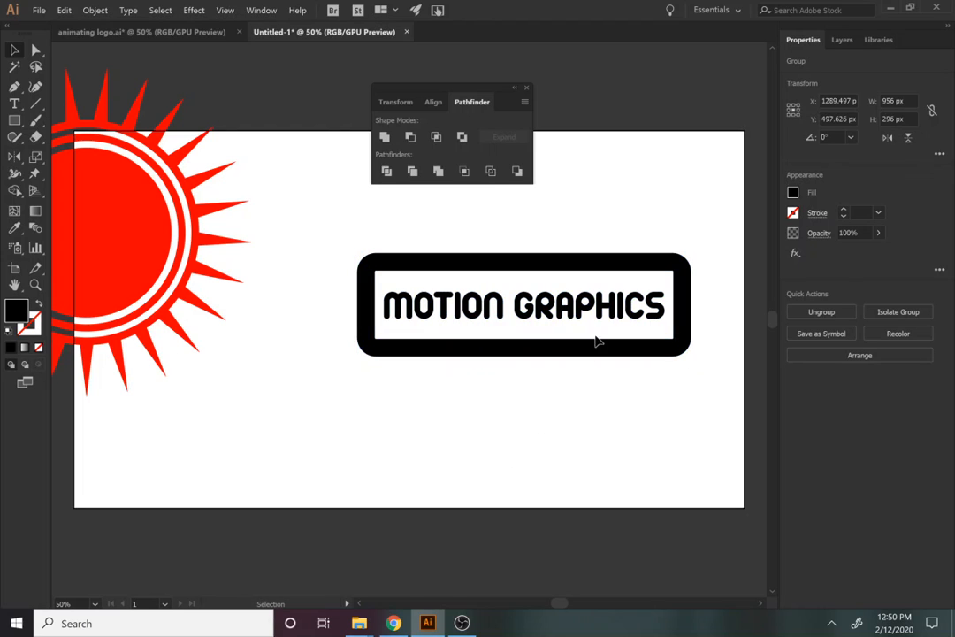
pyautogui.click(595, 315)
pyautogui.rightClick(320, 178)
pyautogui.moveTo(371, 286)
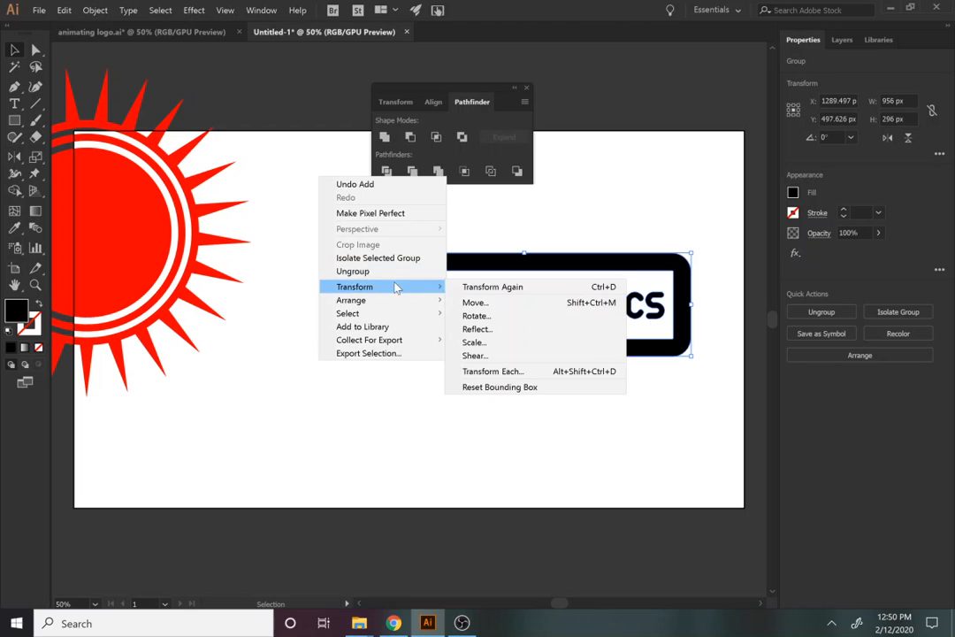
pyautogui.click(524, 355)
pyautogui.write('-10')
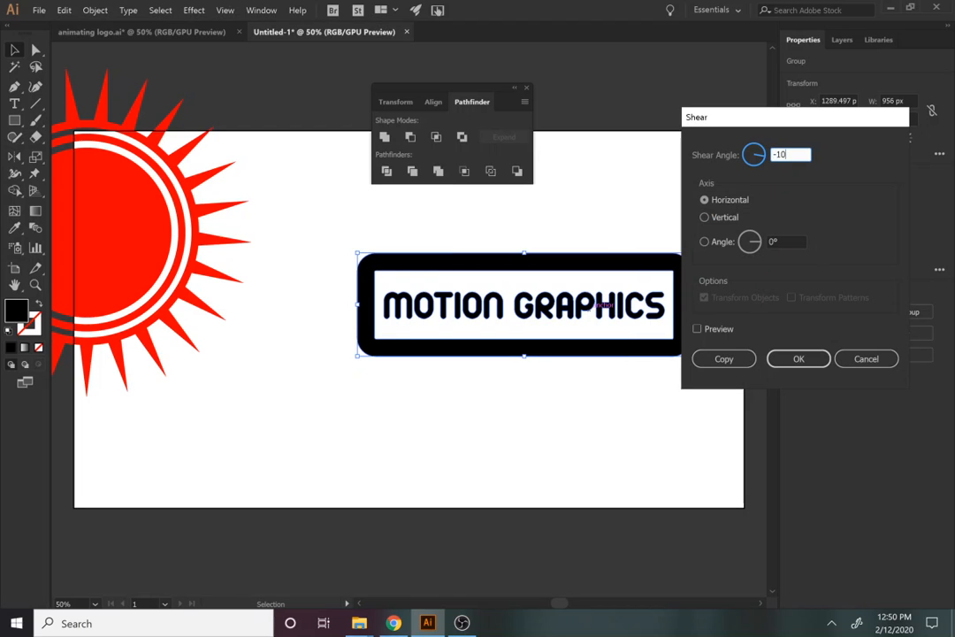
pyautogui.click(711, 335)
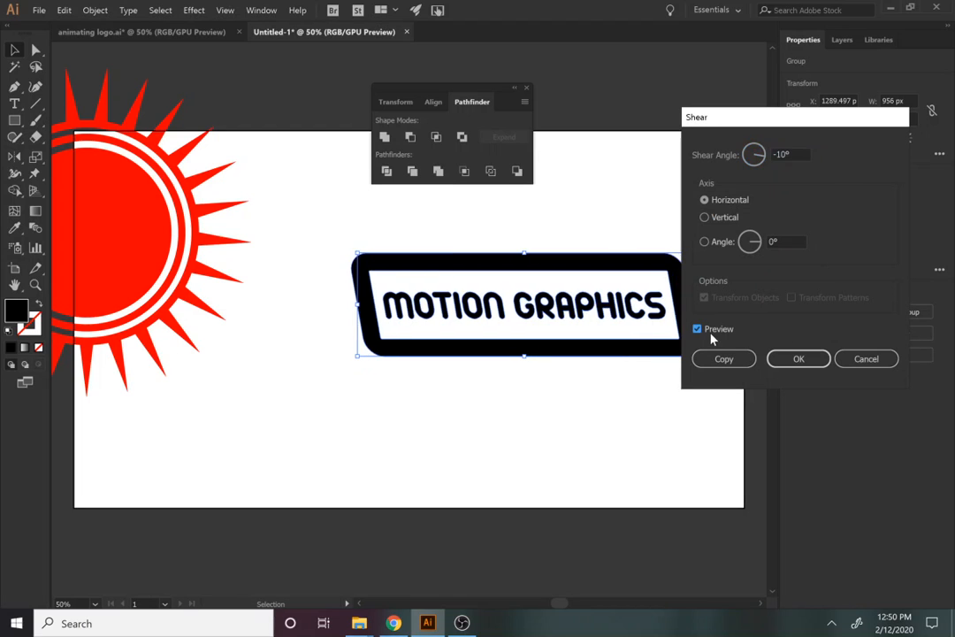
pyautogui.click(724, 217)
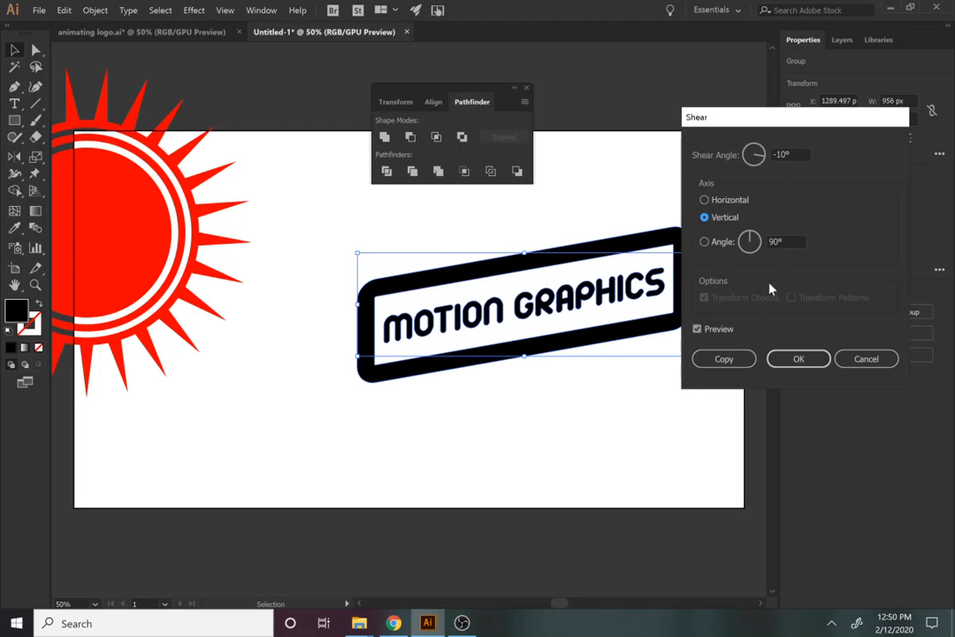
pyautogui.click(796, 359)
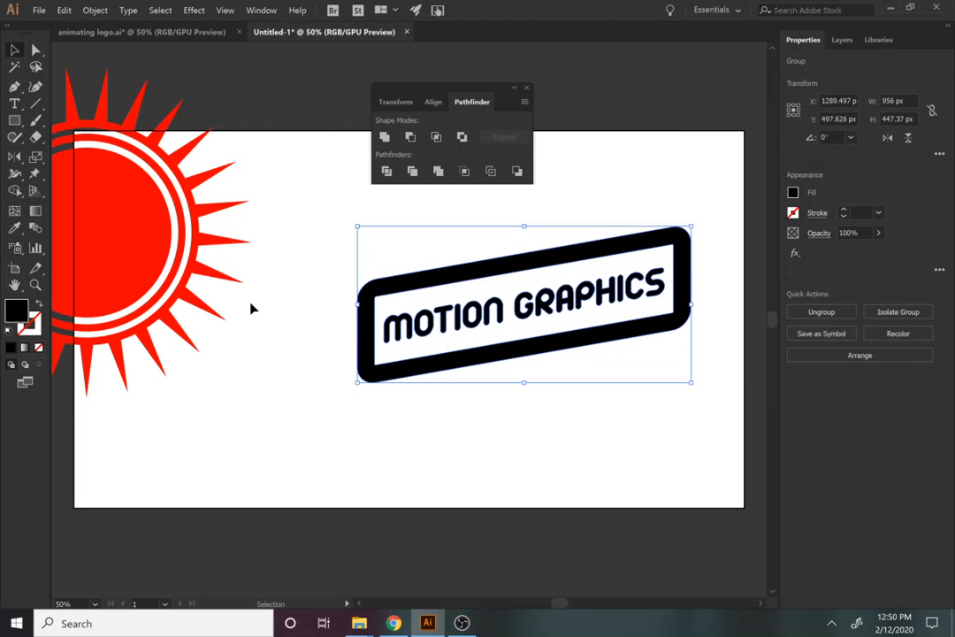
# Centre the banner horizontally and vertically over the red sunburst
pyautogui.moveTo(450, 448); pyautogui.dragTo(49, 202)
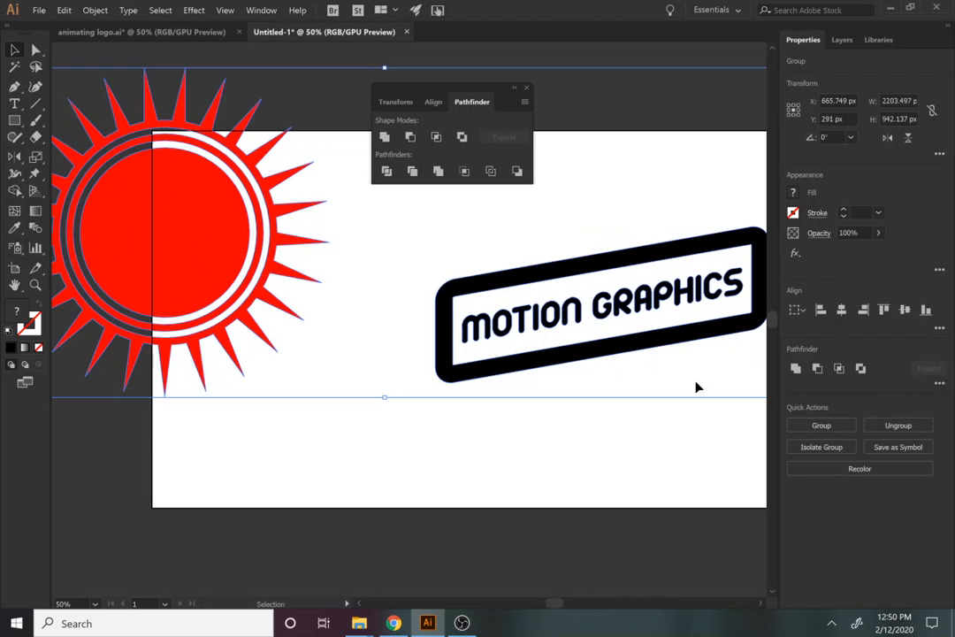
pyautogui.click(845, 309)
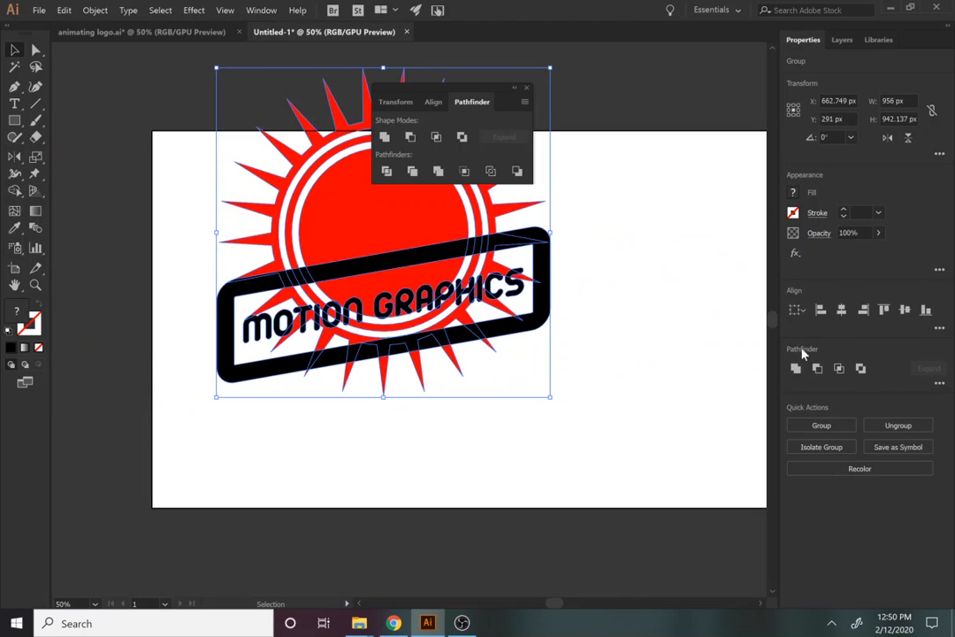
pyautogui.click(906, 310)
pyautogui.click(619, 377)
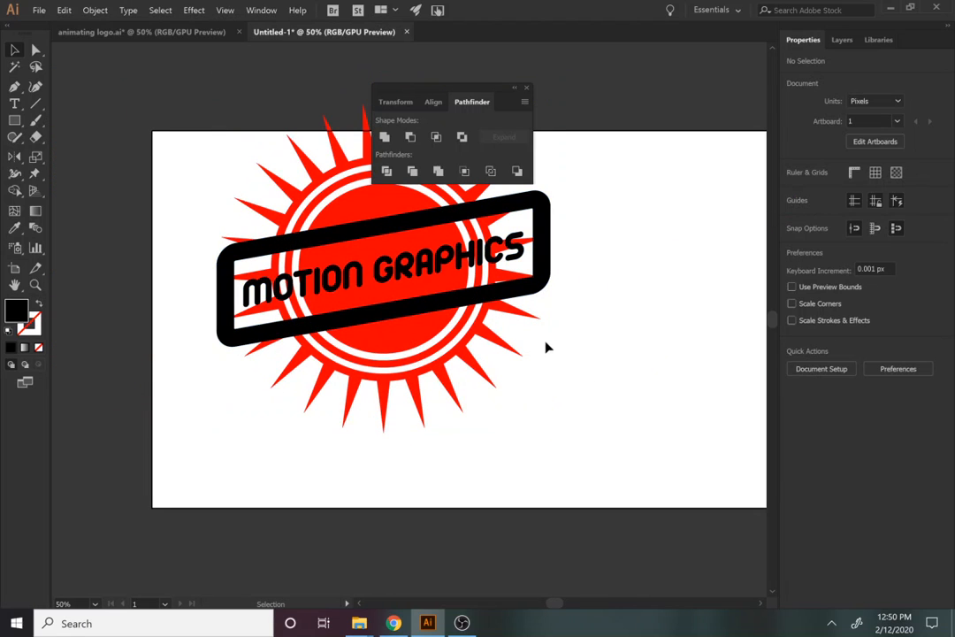
# Check the reference logo, then shrink the banner to about 823.5 × 385.4 px
pyautogui.scroll(1, 546, 347)
pyautogui.scroll(2, 514, 450)
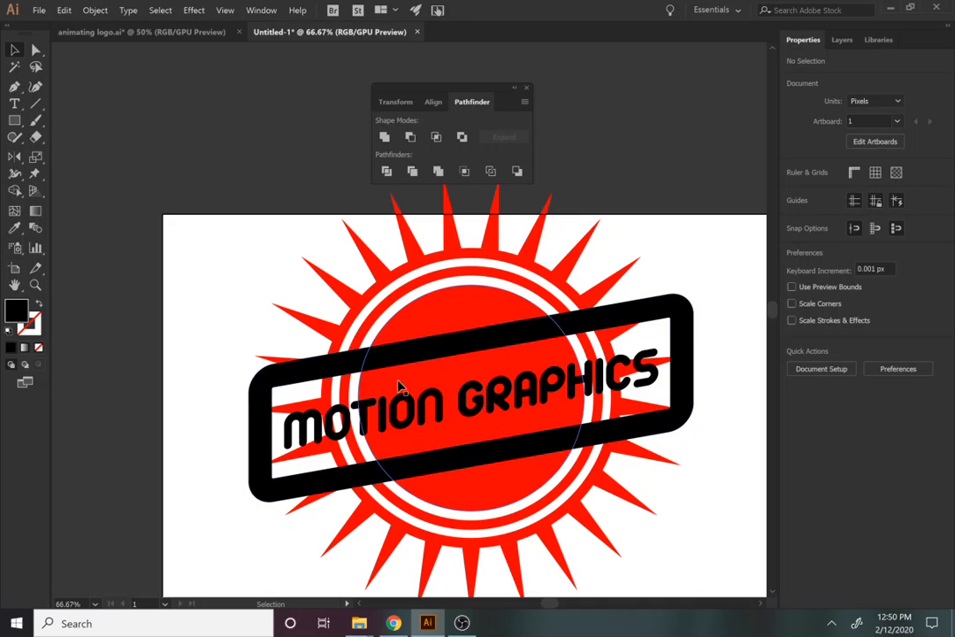
pyautogui.click(180, 32)
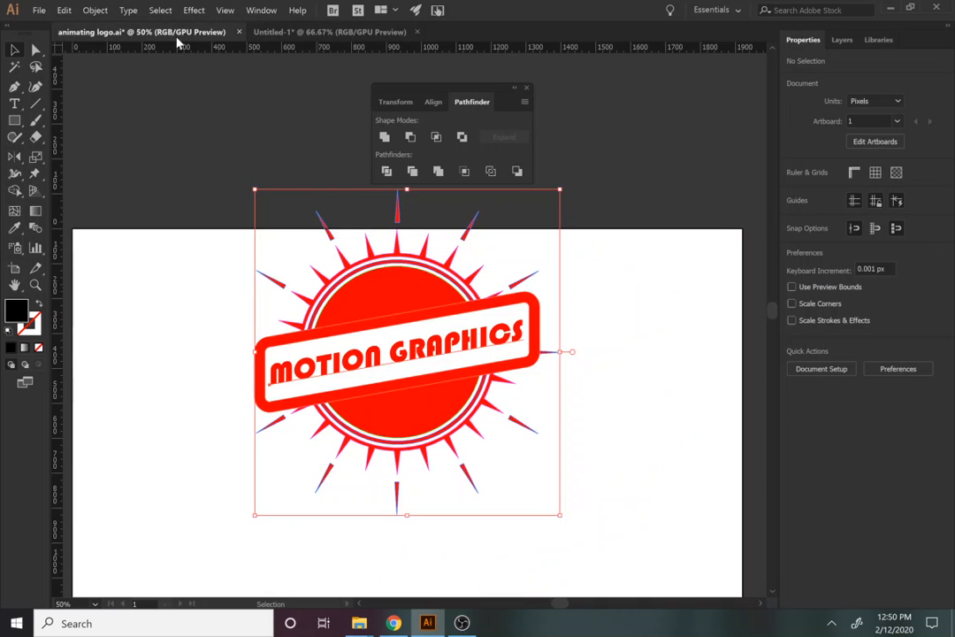
pyautogui.click(274, 31)
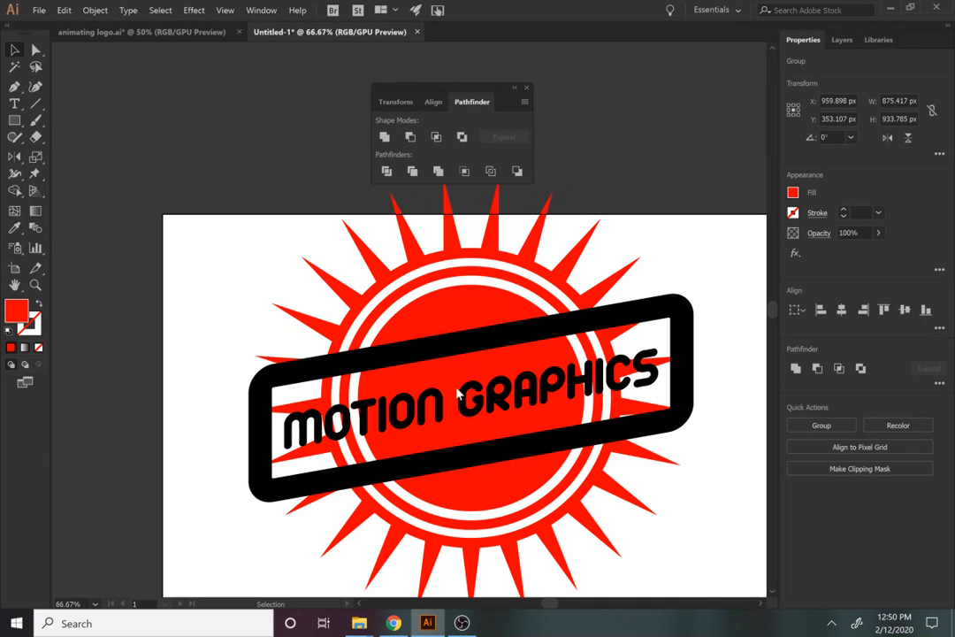
pyautogui.click(622, 449)
pyautogui.moveTo(692, 505); pyautogui.dragTo(661, 489)
pyautogui.click(709, 522)
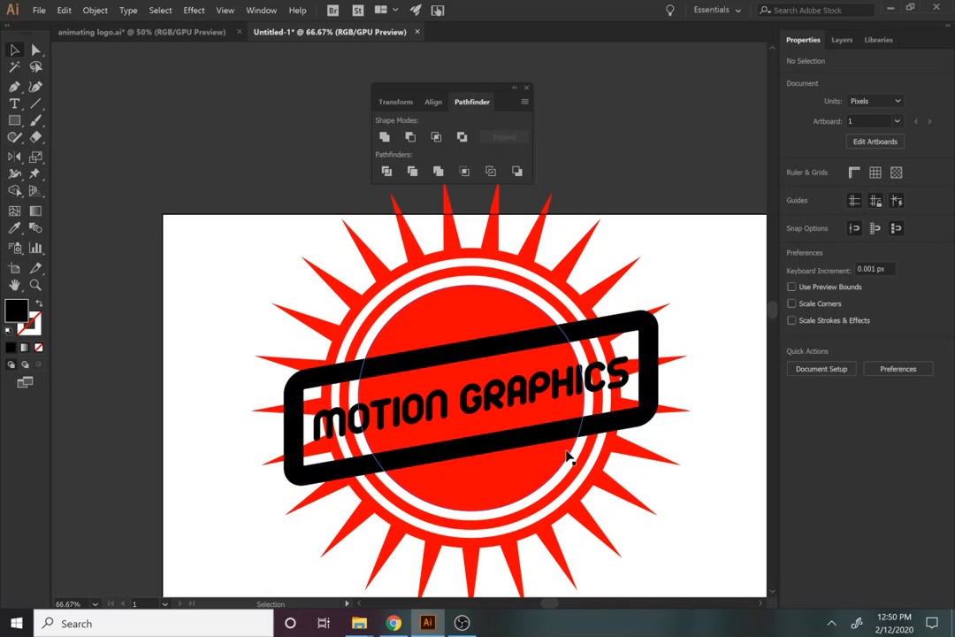
# Enter the sun group and inspect its inner circle, rays and ring
pyautogui.doubleClick(488, 489)
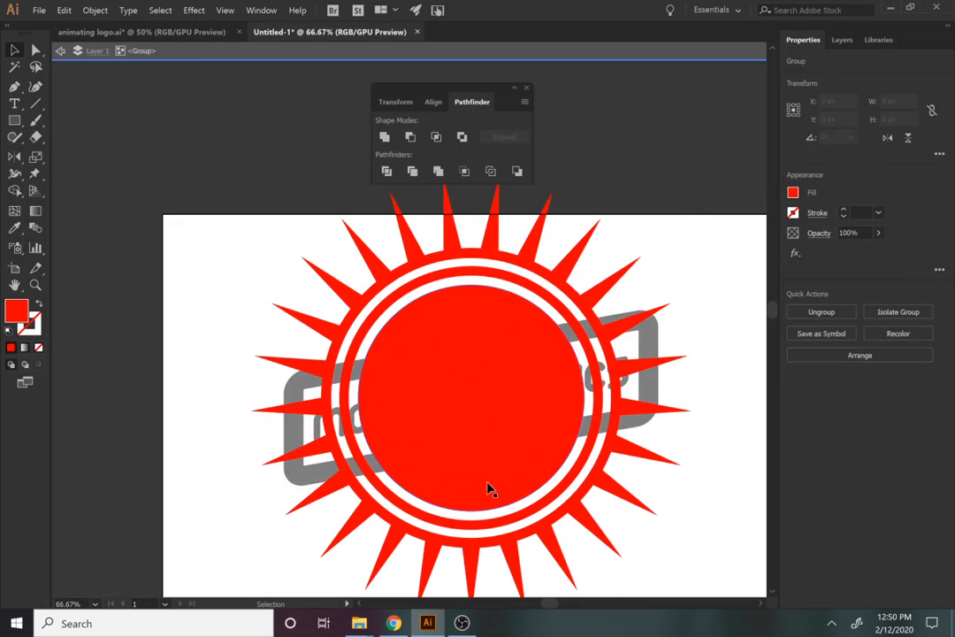
pyautogui.click(441, 352)
pyautogui.click(624, 370)
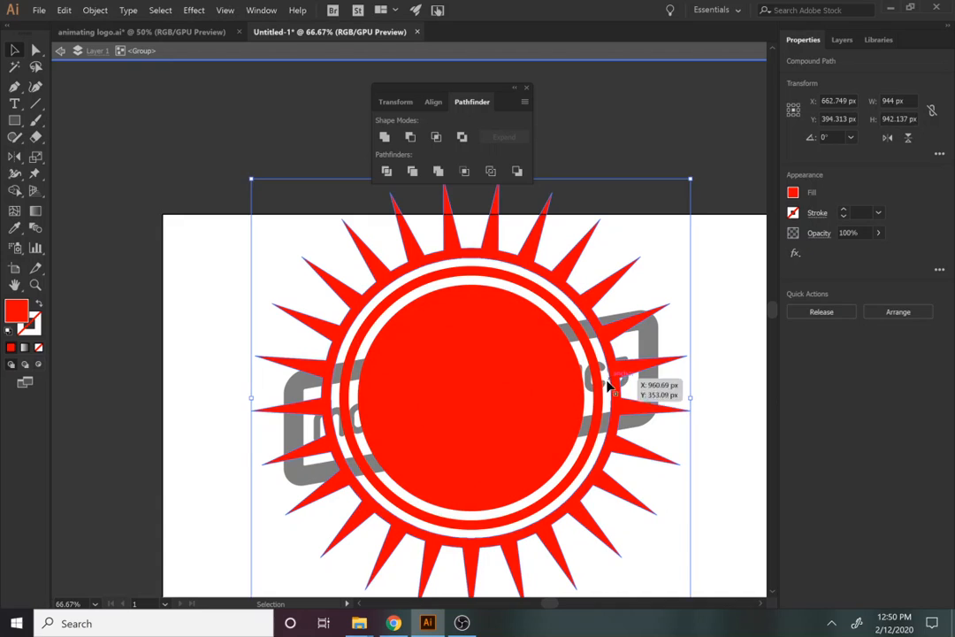
pyautogui.click(598, 388)
pyautogui.click(536, 395)
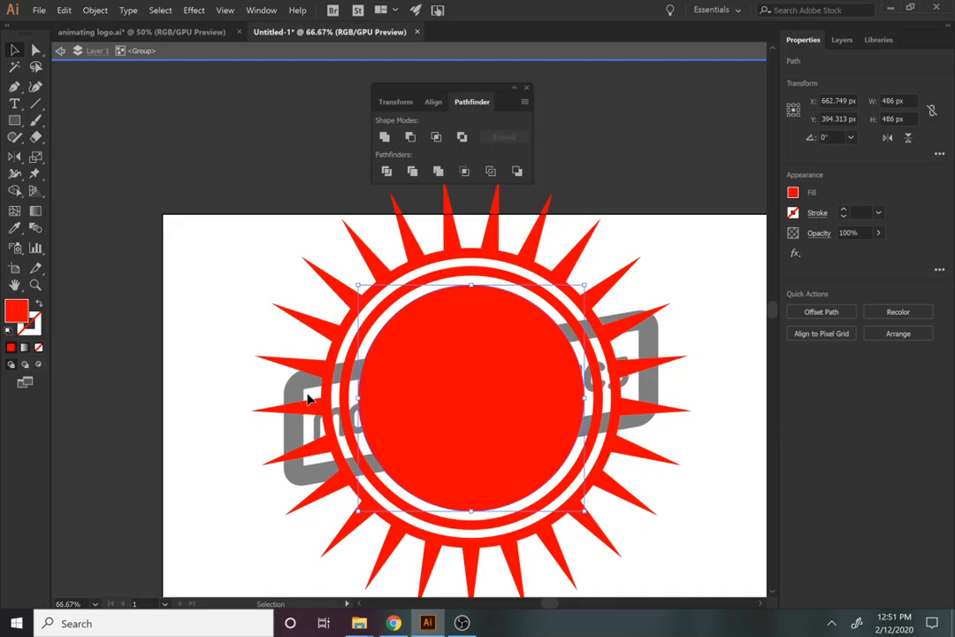
# Trace a closed four-cornered slanted banner shape across the disc with the Pen tool
pyautogui.click(14, 86)
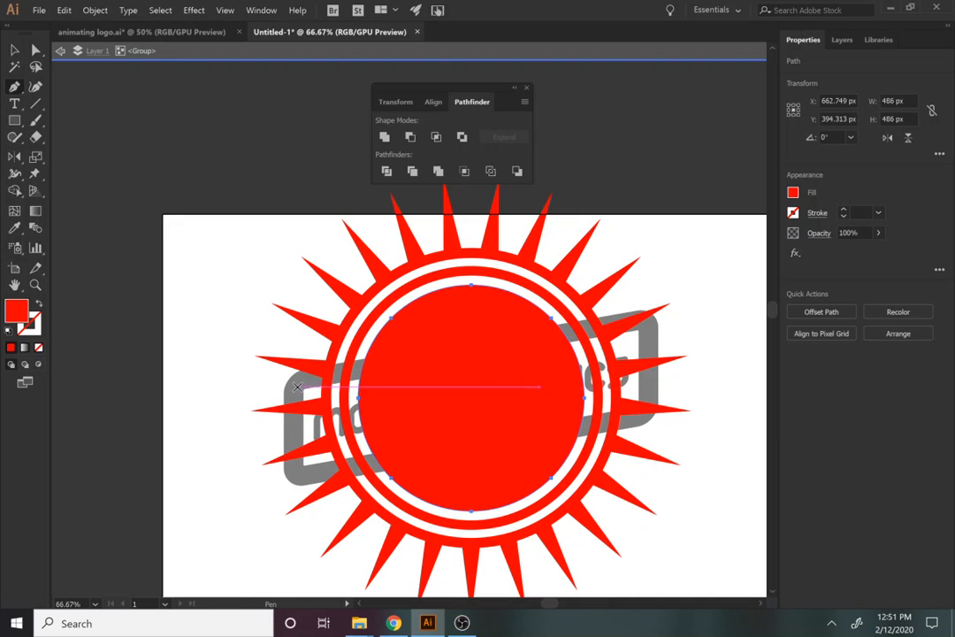
pyautogui.click(297, 385)
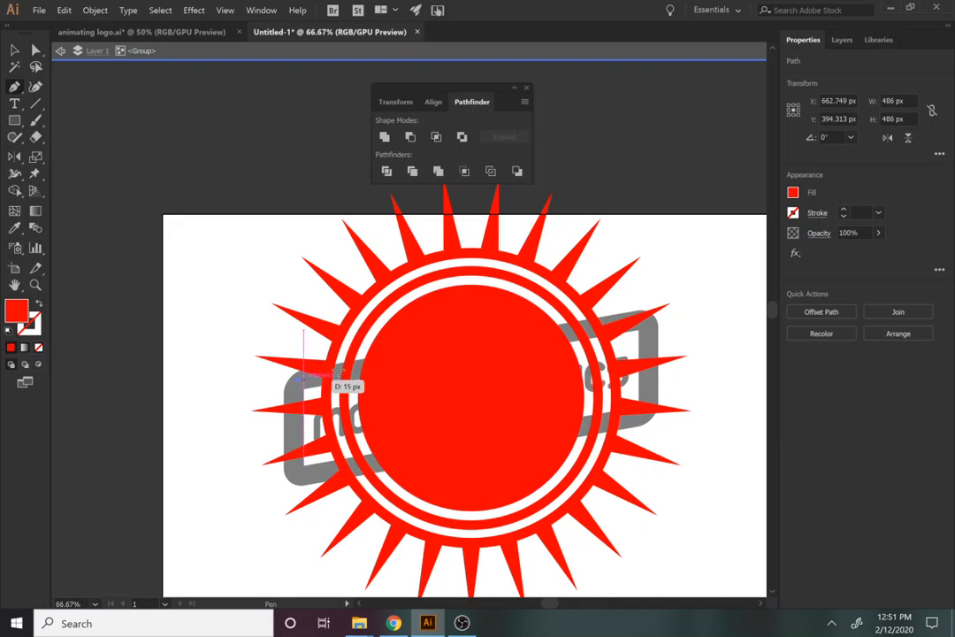
pyautogui.click(643, 319)
pyautogui.click(648, 411)
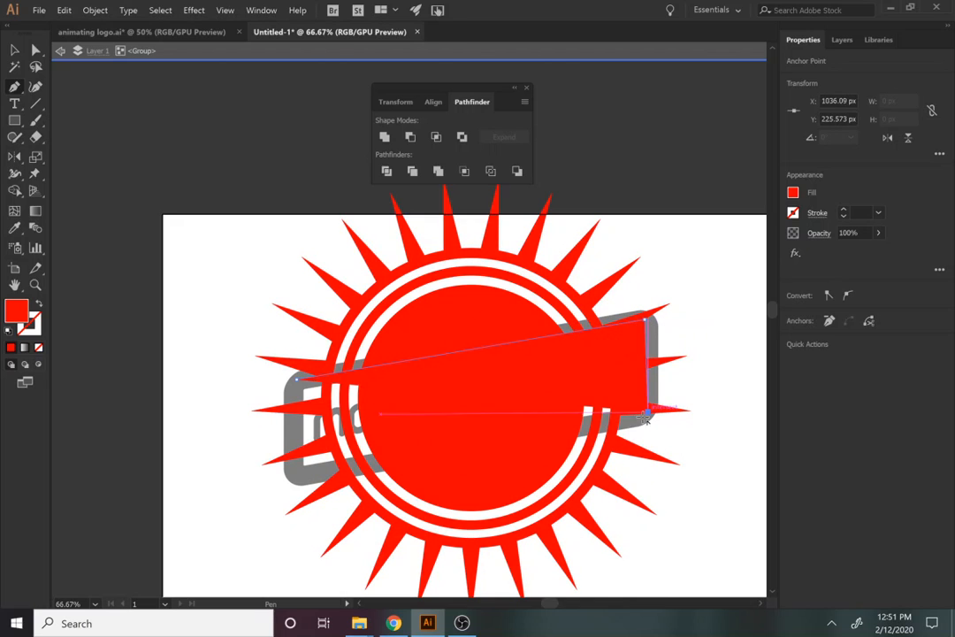
pyautogui.click(296, 477)
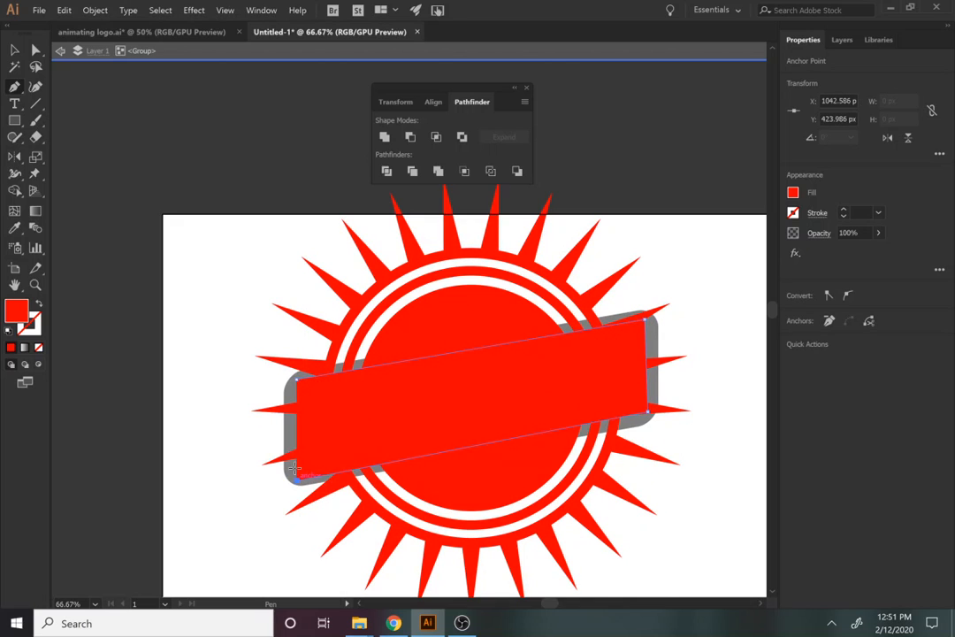
pyautogui.click(297, 385)
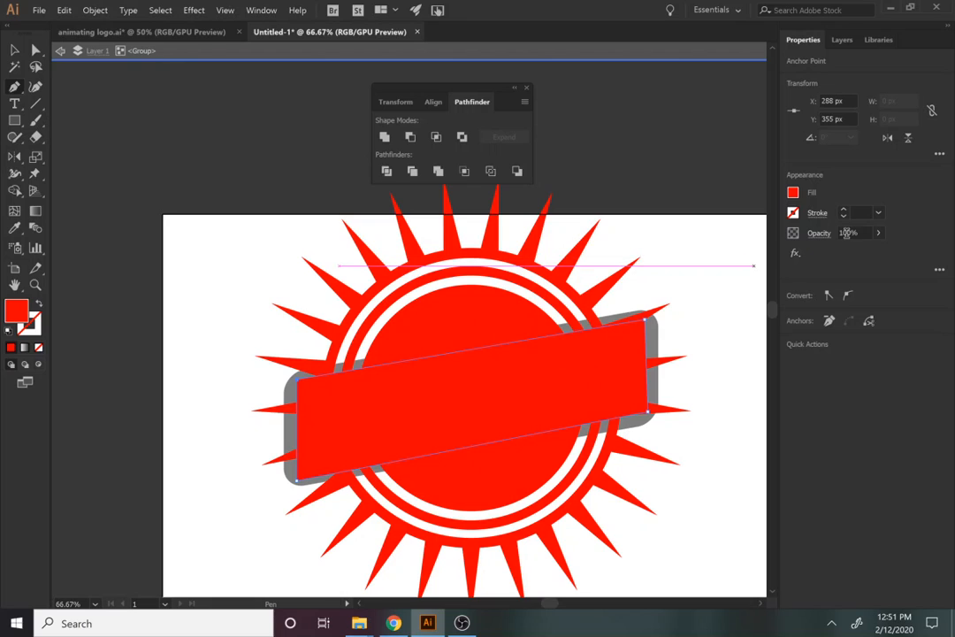
# Fill the traced banner green, paste a copy in place, and undo its blue fill
pyautogui.click(793, 193)
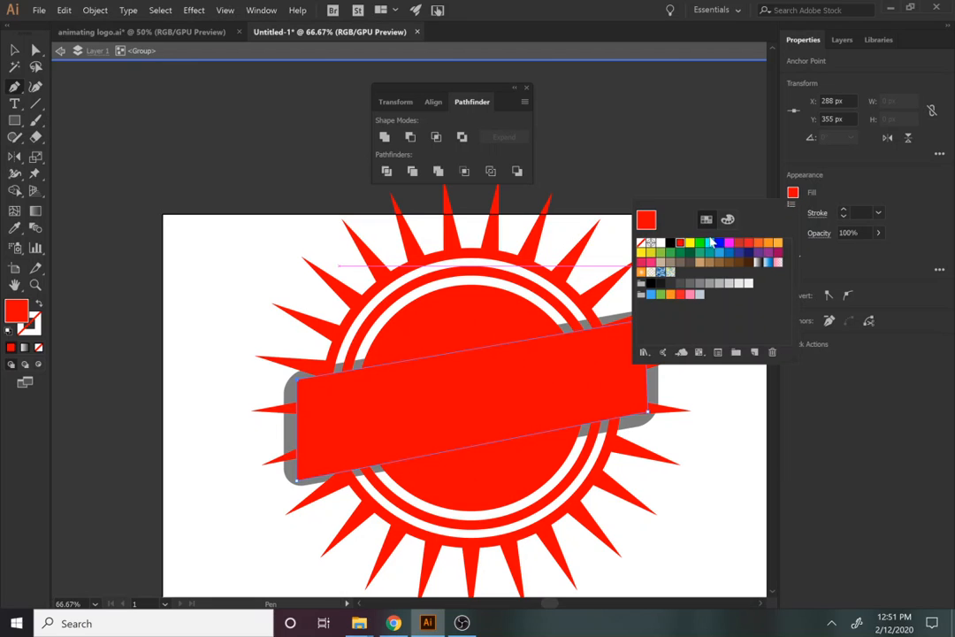
pyautogui.click(699, 244)
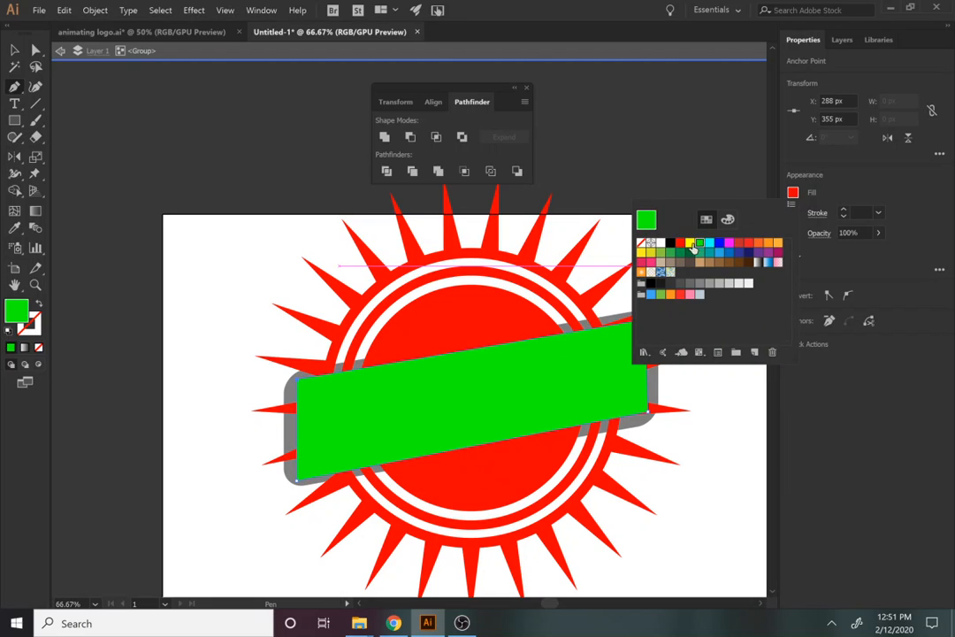
pyautogui.click(64, 10)
pyautogui.click(102, 68)
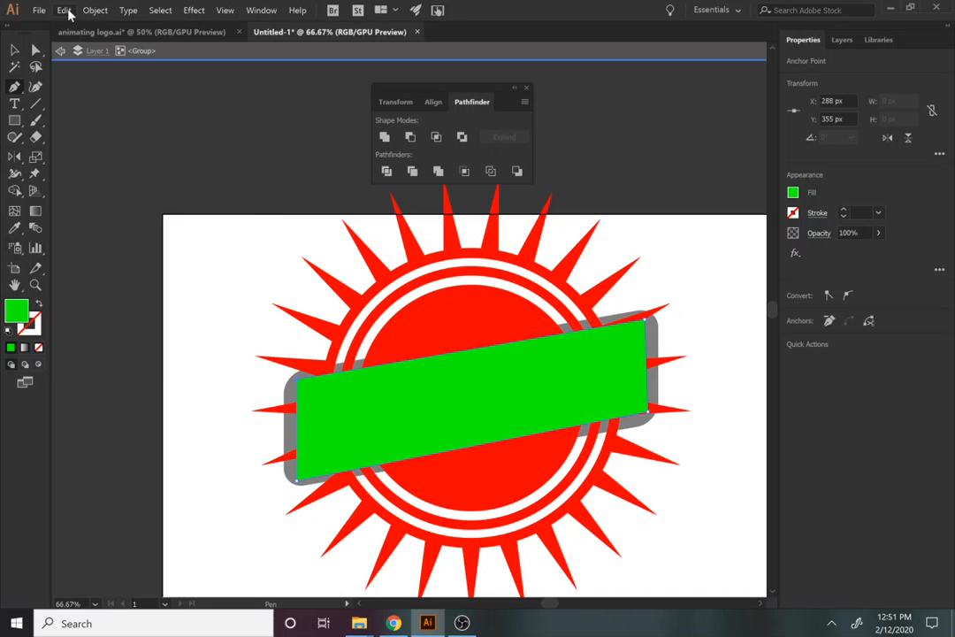
pyautogui.click(64, 9)
pyautogui.click(101, 118)
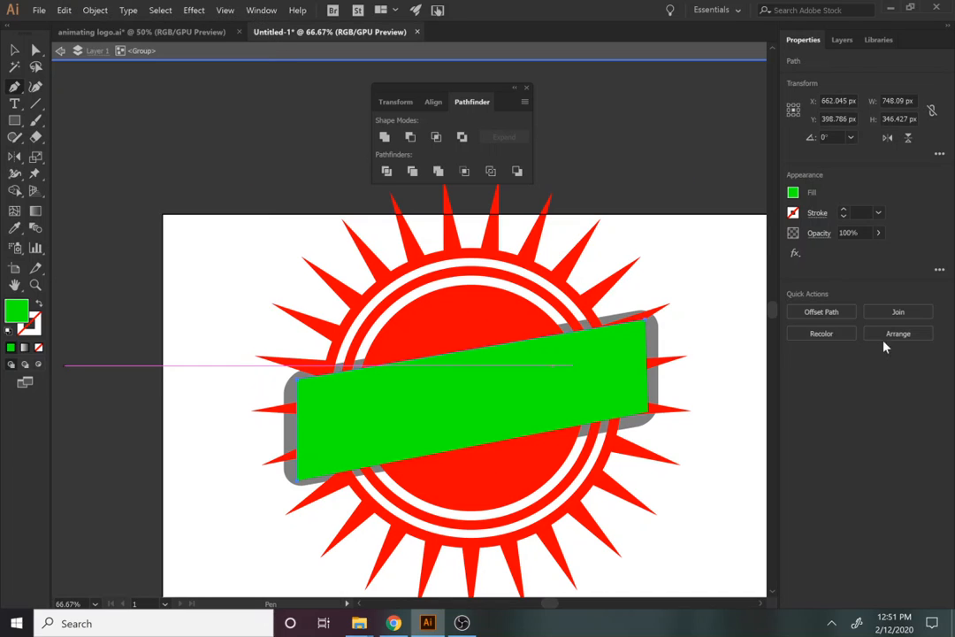
pyautogui.click(792, 194)
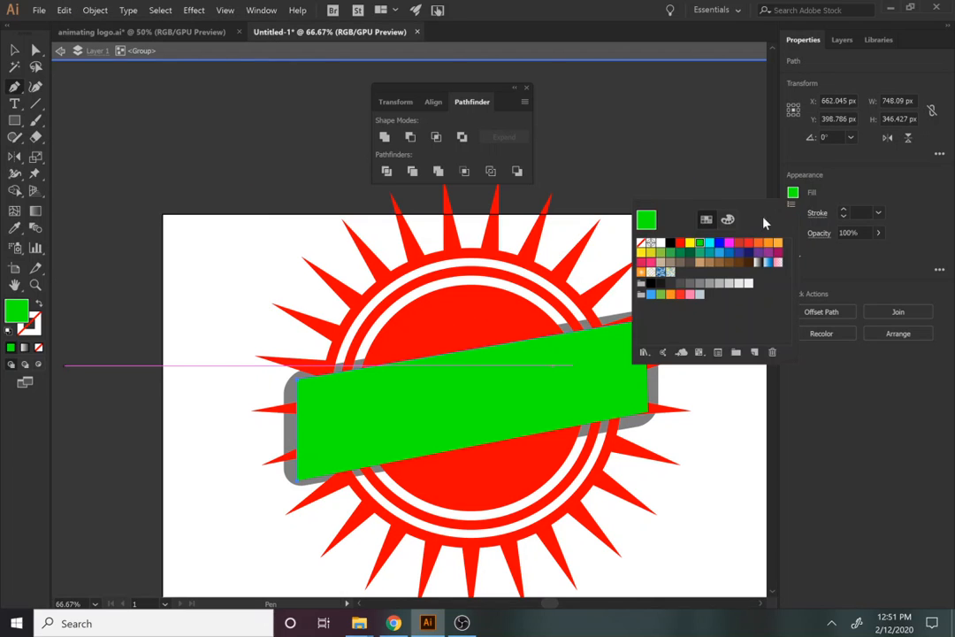
pyautogui.click(718, 244)
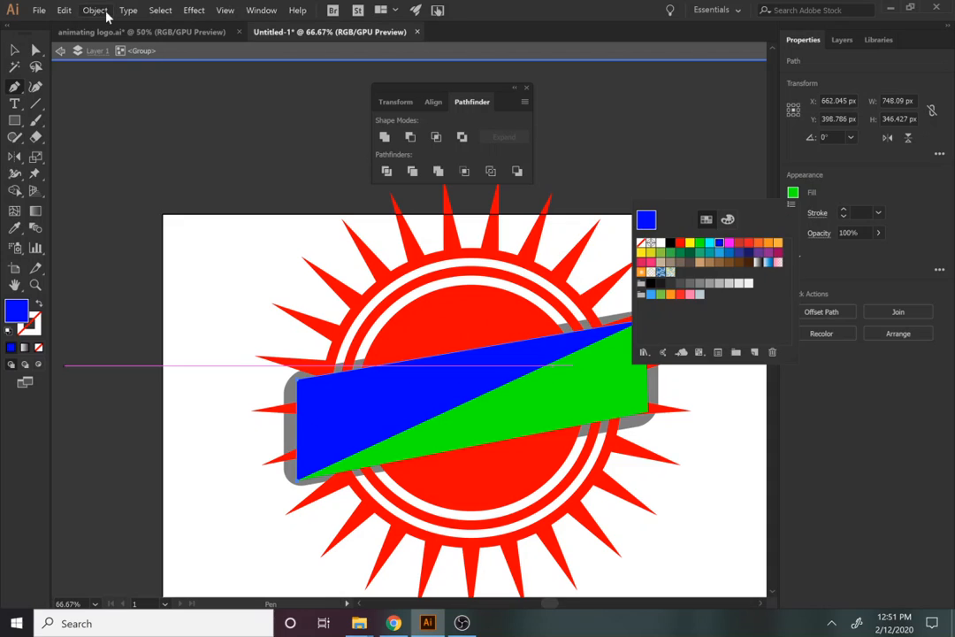
pyautogui.click(64, 11)
pyautogui.click(63, 11)
pyautogui.click(62, 25)
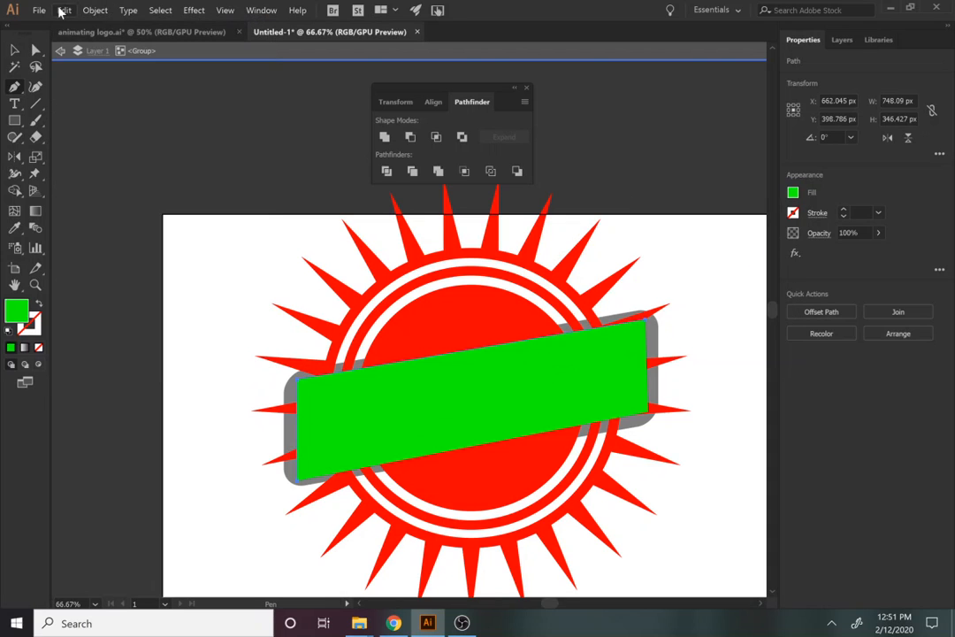
# Undo an accidental move, then copy the green banner and paste it in place
pyautogui.click(13, 51)
pyautogui.click(122, 209)
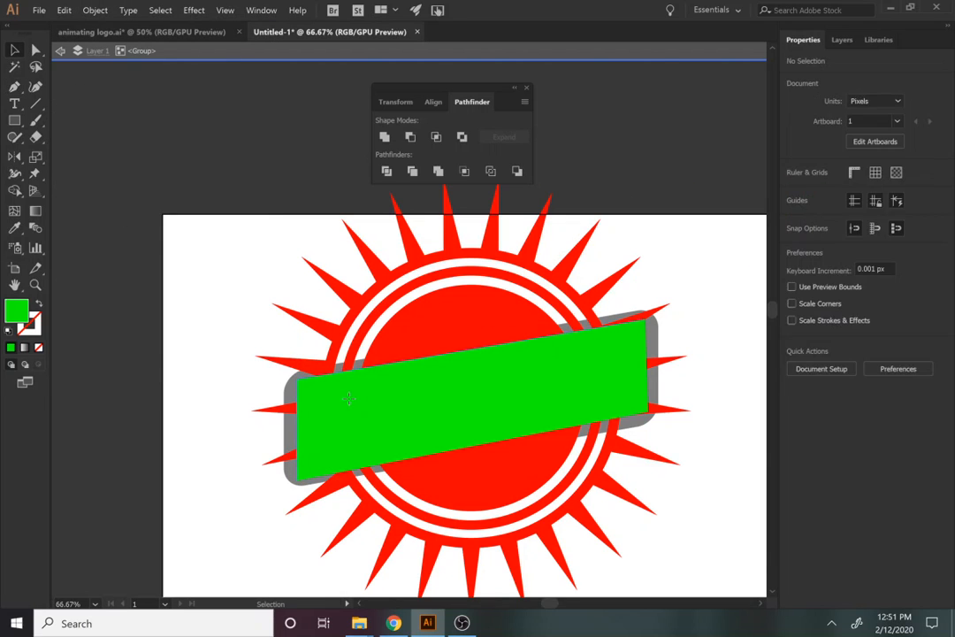
pyautogui.moveTo(349, 406); pyautogui.dragTo(192, 293)
pyautogui.hotkey('ctrl', 'z')
pyautogui.click(192, 296)
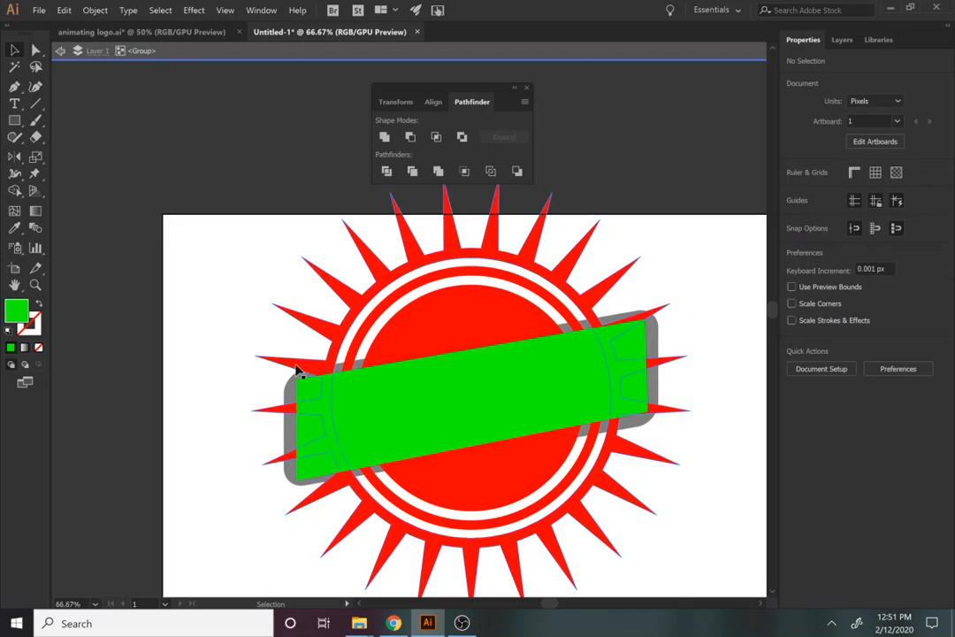
pyautogui.click(405, 426)
pyautogui.click(63, 10)
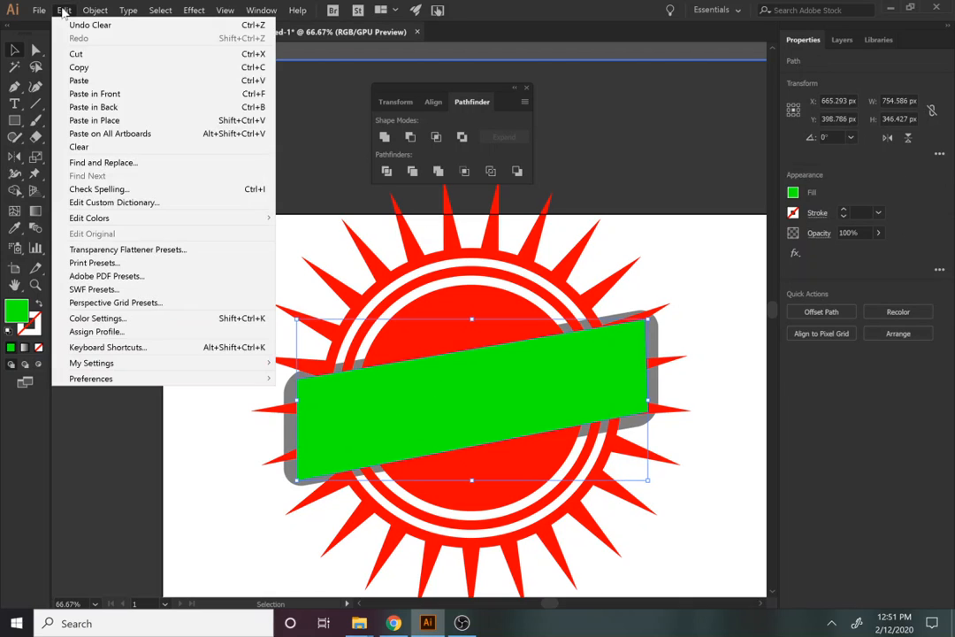
pyautogui.click(79, 67)
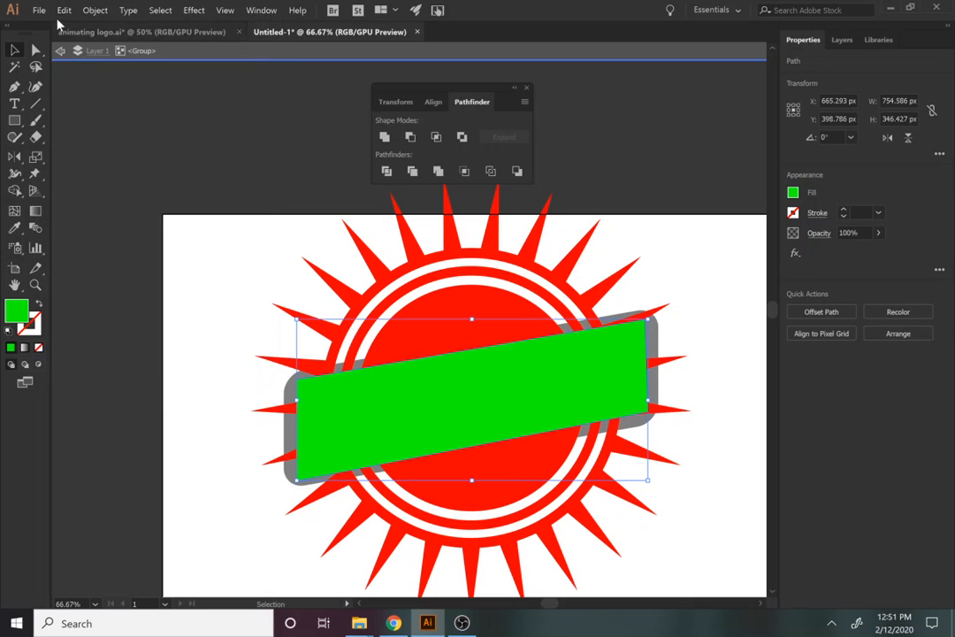
pyautogui.click(62, 10)
pyautogui.click(105, 120)
# Make the banner copy blue and paste another green copy on top in place
pyautogui.click(812, 195)
pyautogui.click(718, 243)
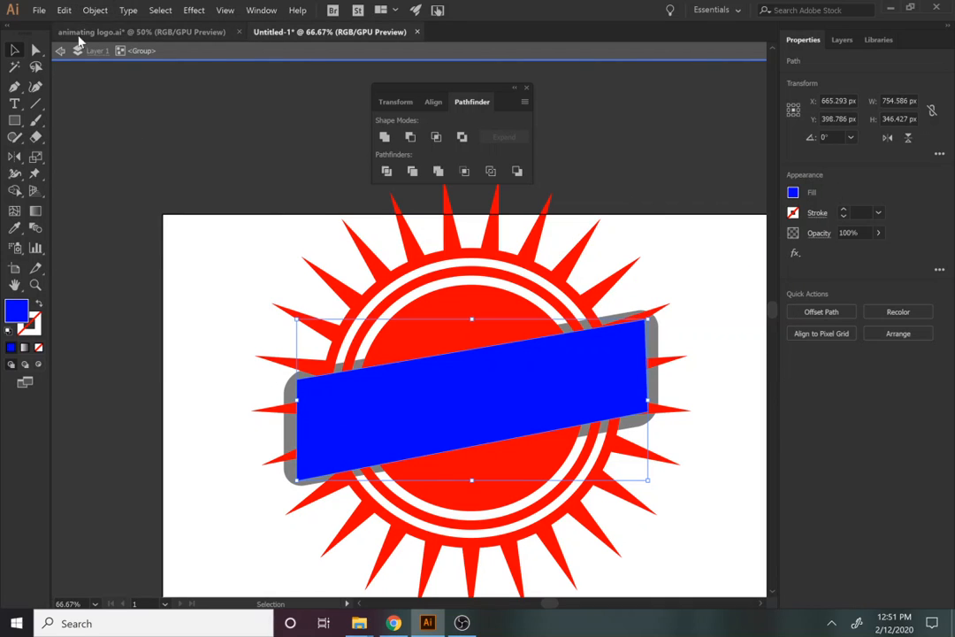
pyautogui.click(64, 10)
pyautogui.click(108, 122)
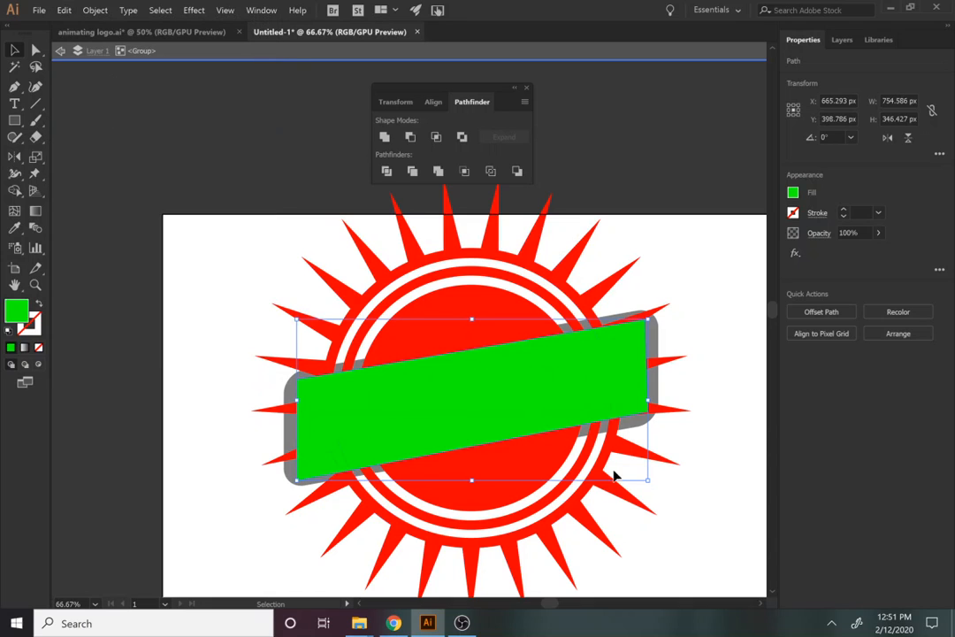
pyautogui.click(194, 405)
# Minus Front the green and blue banner copies from the inner red circle
pyautogui.click(380, 424)
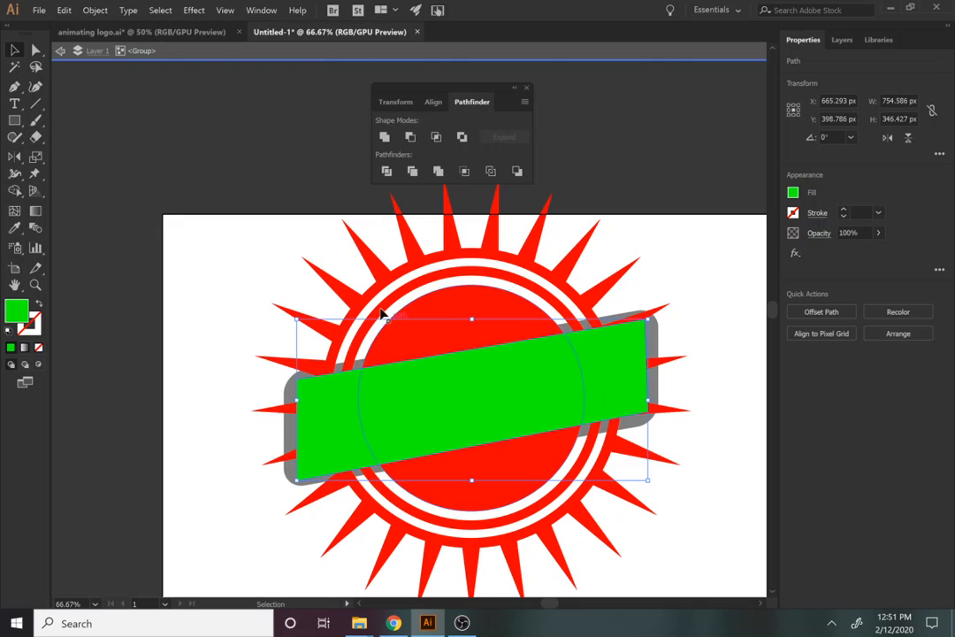
pyautogui.keyDown('shift'); pyautogui.click(445, 336); pyautogui.keyUp('shift')
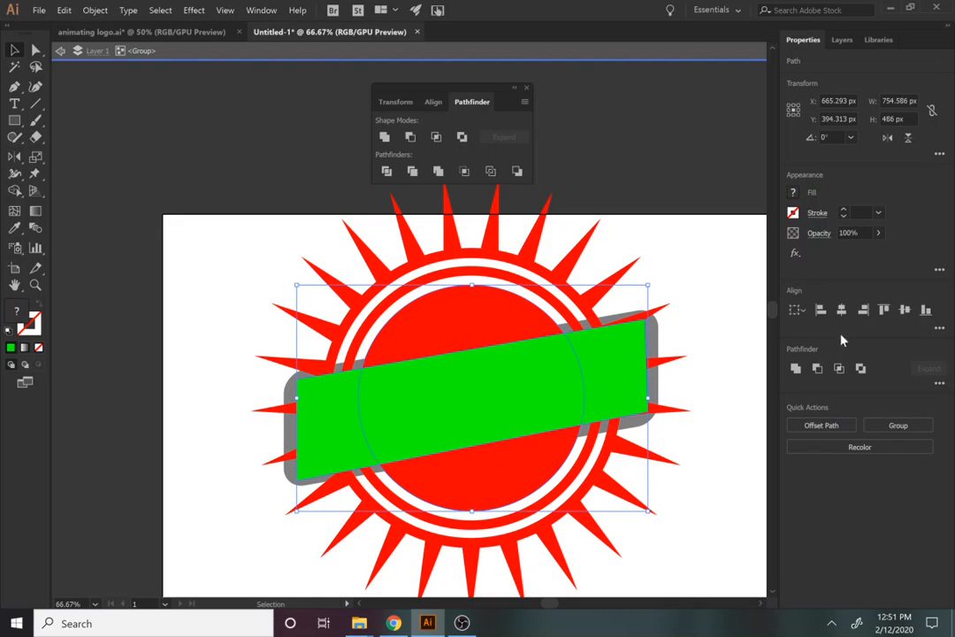
pyautogui.click(817, 368)
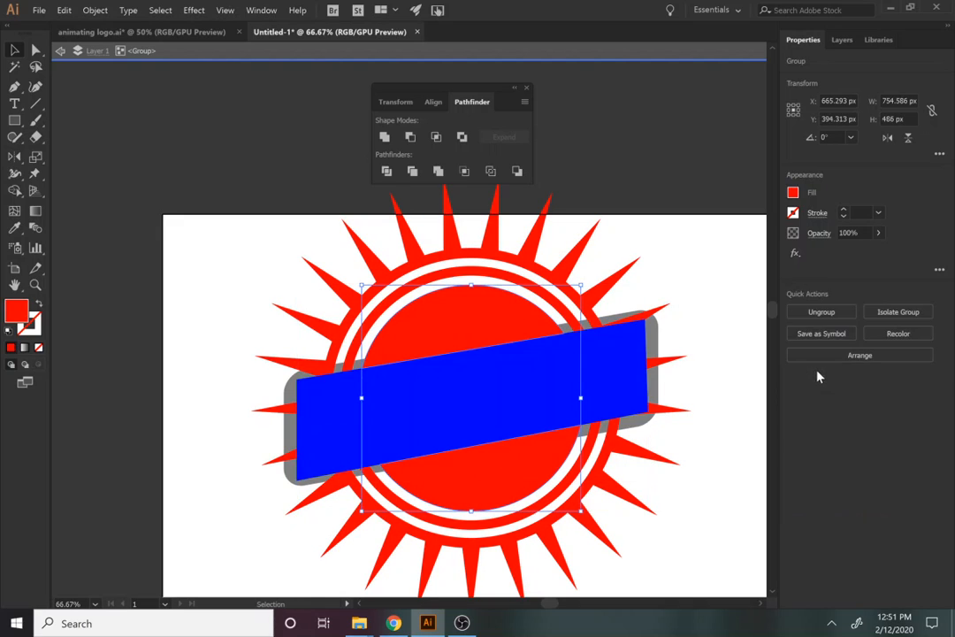
pyautogui.click(631, 365)
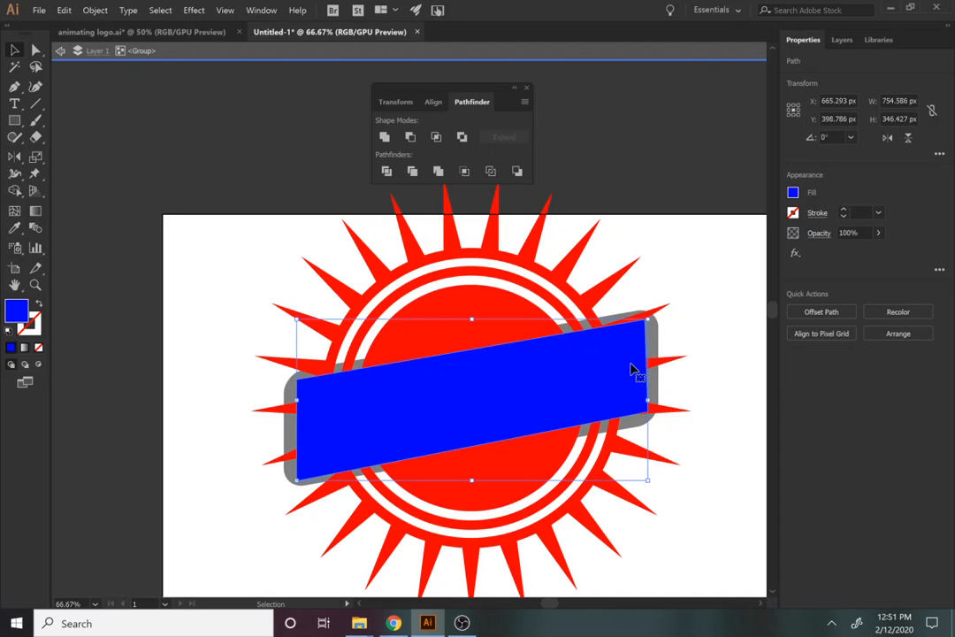
pyautogui.keyDown('shift'); pyautogui.click(538, 291); pyautogui.keyUp('shift')
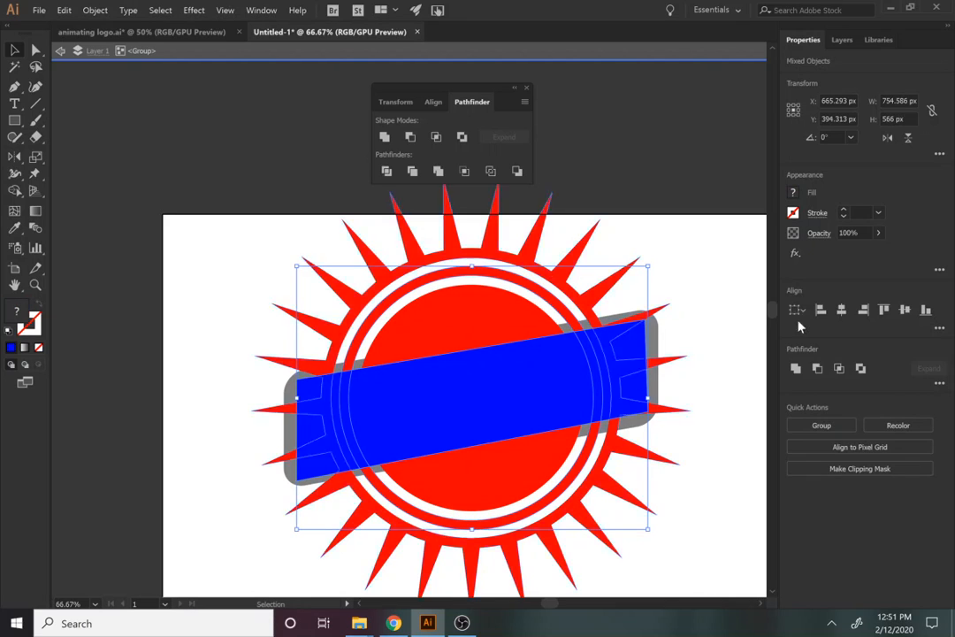
pyautogui.click(816, 367)
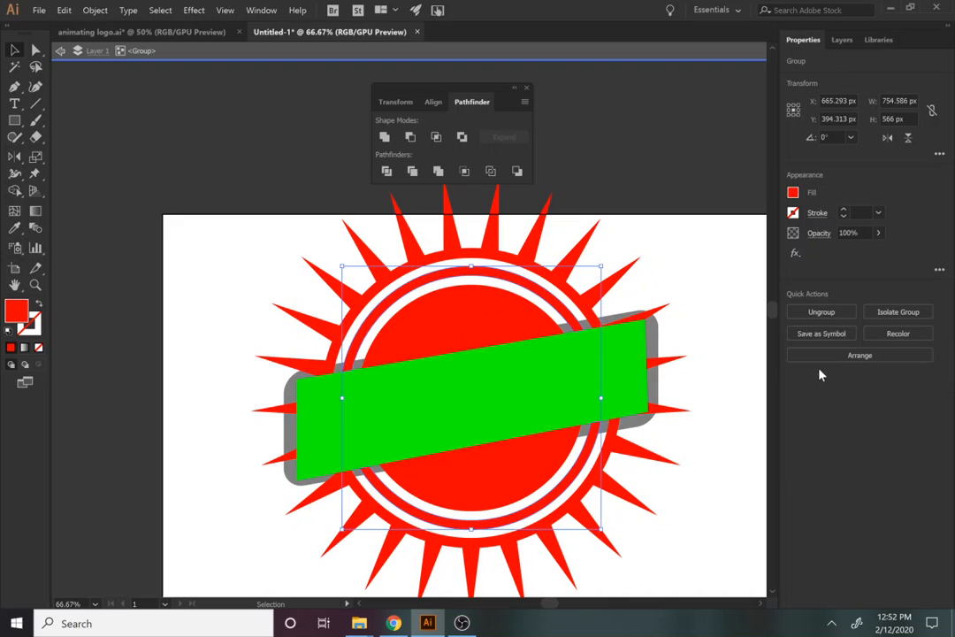
# Subtract the green banner shape from the starburst with Minus Front
pyautogui.click(617, 372)
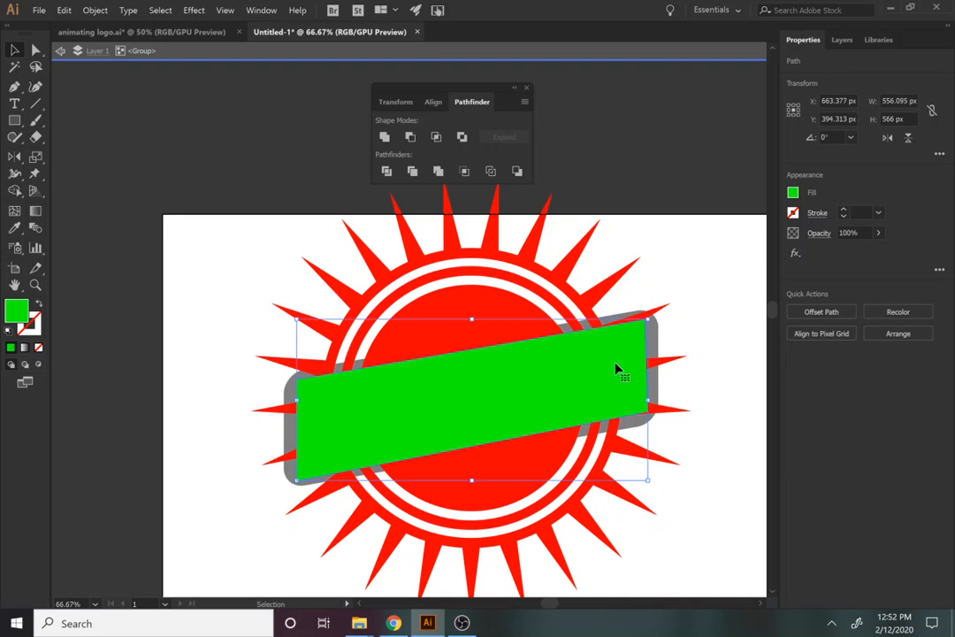
pyautogui.keyDown('shift'); pyautogui.click(576, 301); pyautogui.keyUp('shift')
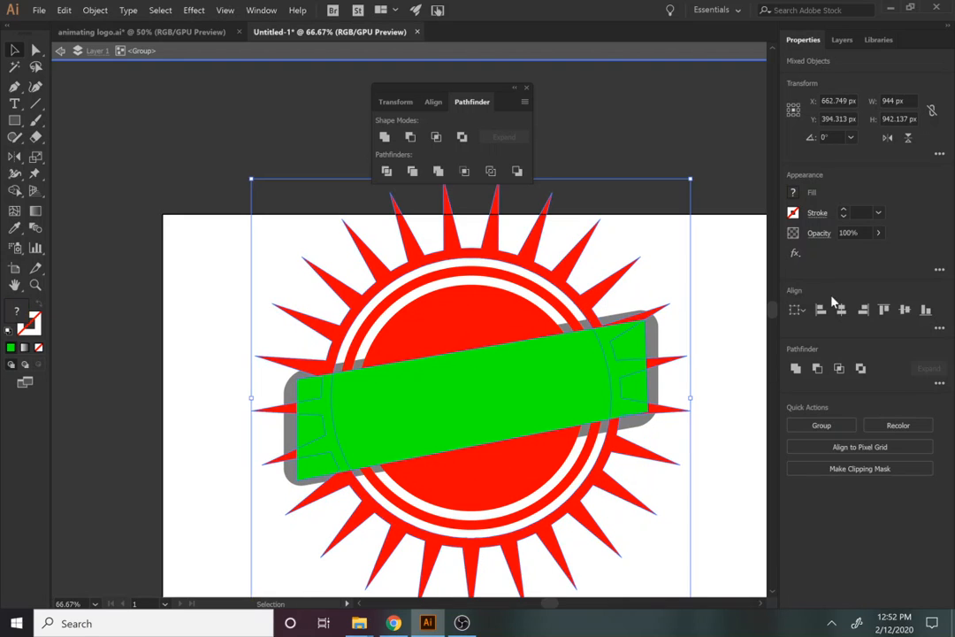
pyautogui.click(816, 368)
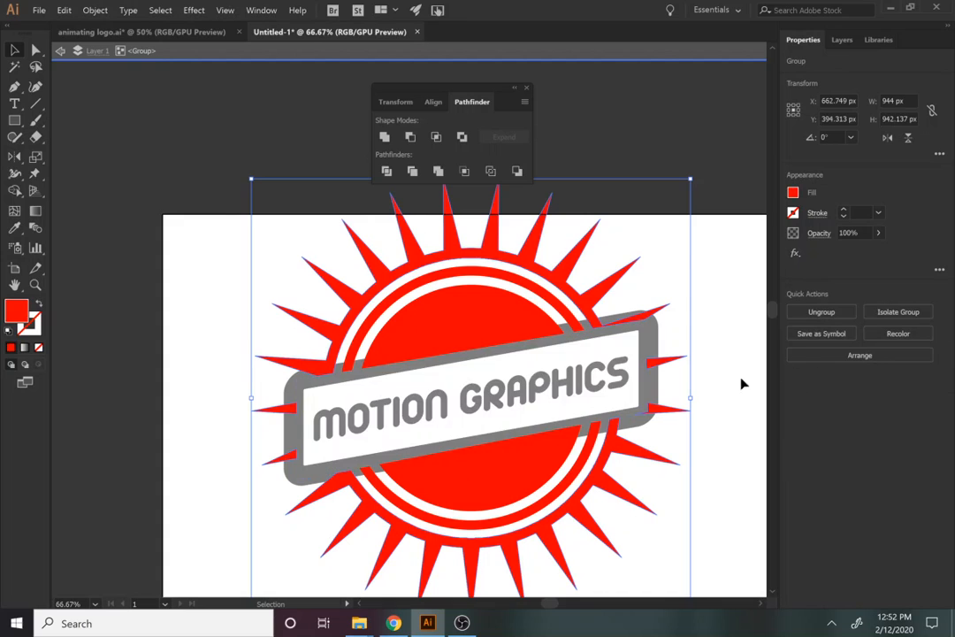
# Leave group editing so the MOTION GRAPHICS banner shows black again, and select the banner
pyautogui.click(720, 315)
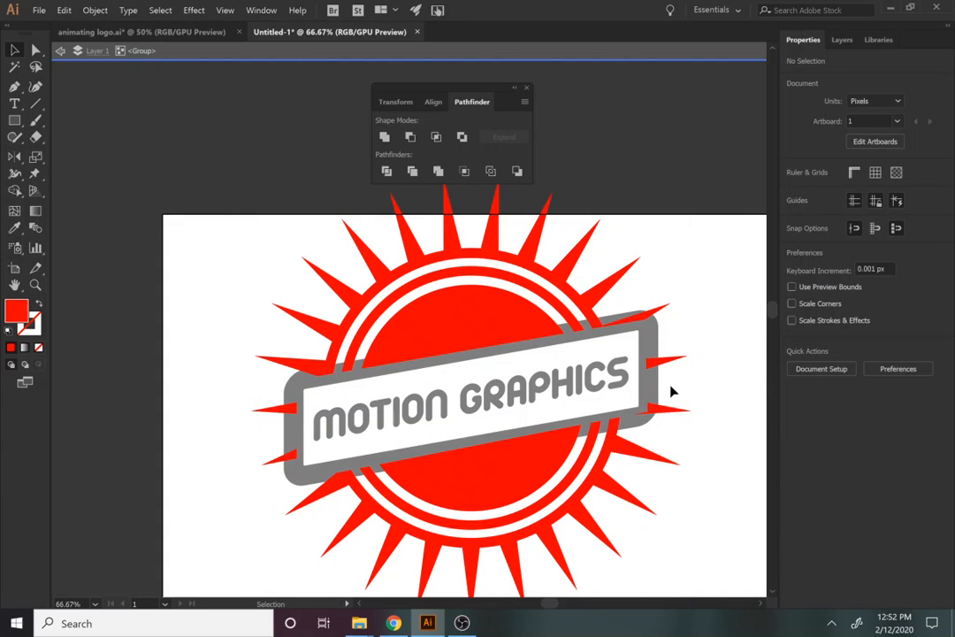
pyautogui.click(591, 55)
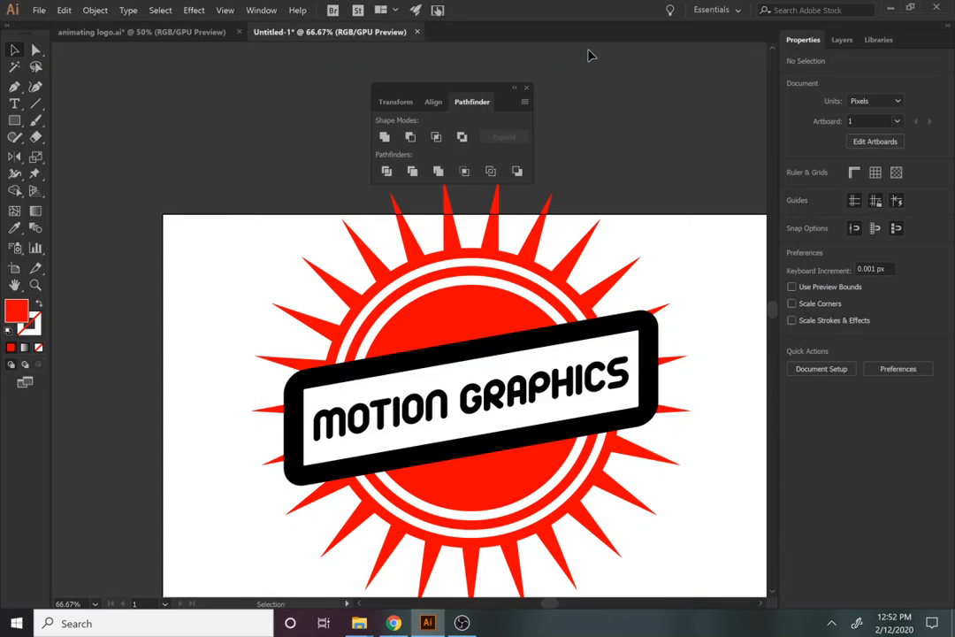
pyautogui.click(654, 346)
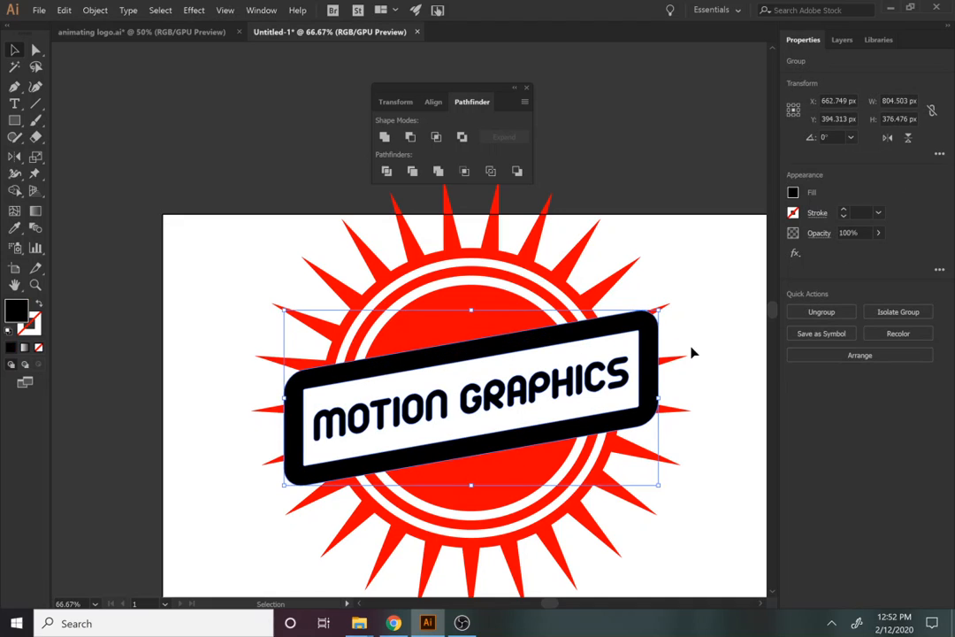
# Draw a blue square above the artboard's top-left corner
pyautogui.click(15, 116)
pyautogui.hotkey('ctrl', 'shift', 'a')
pyautogui.moveTo(112, 140)
pyautogui.mouseDown()
pyautogui.moveTo(247, 273)
pyautogui.moveTo(234, 263)
pyautogui.mouseUp()
pyautogui.click(795, 193)
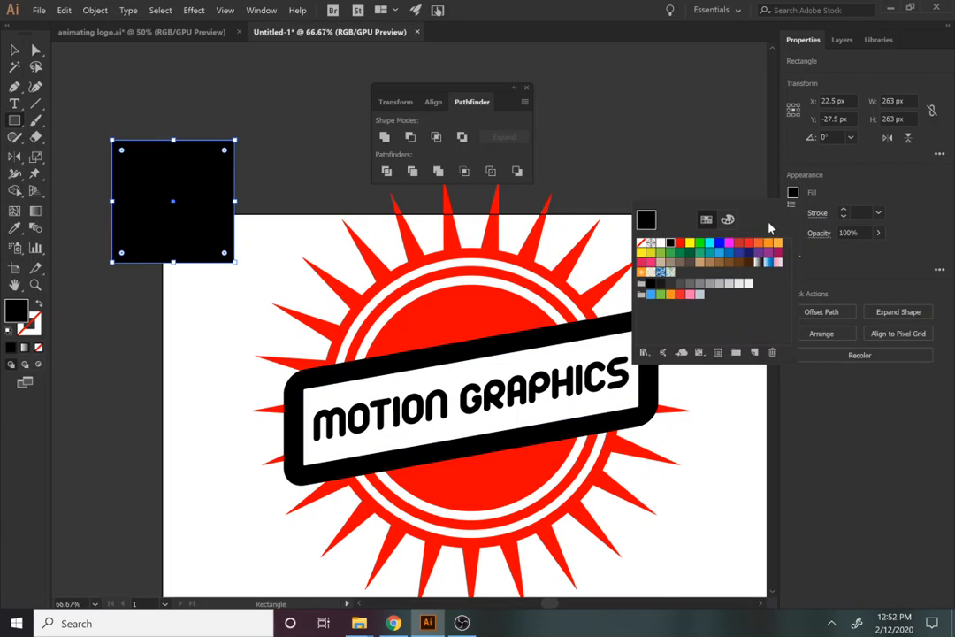
pyautogui.click(718, 244)
# Alt-drag two copies of the square to the right, filled magenta and red
pyautogui.click(12, 53)
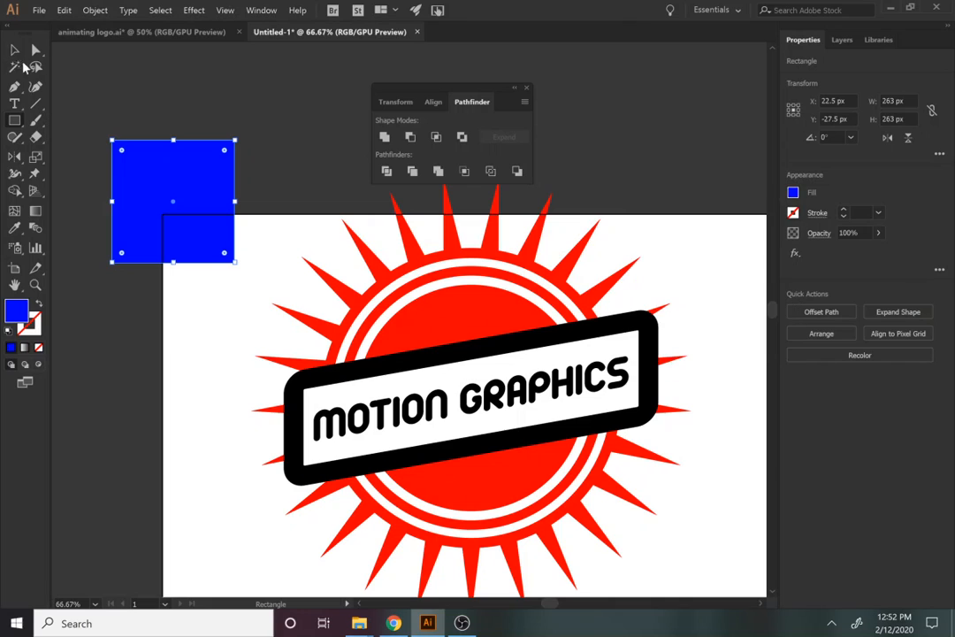
pyautogui.moveTo(144, 228); pyautogui.dragTo(255, 234)
pyautogui.click(794, 193)
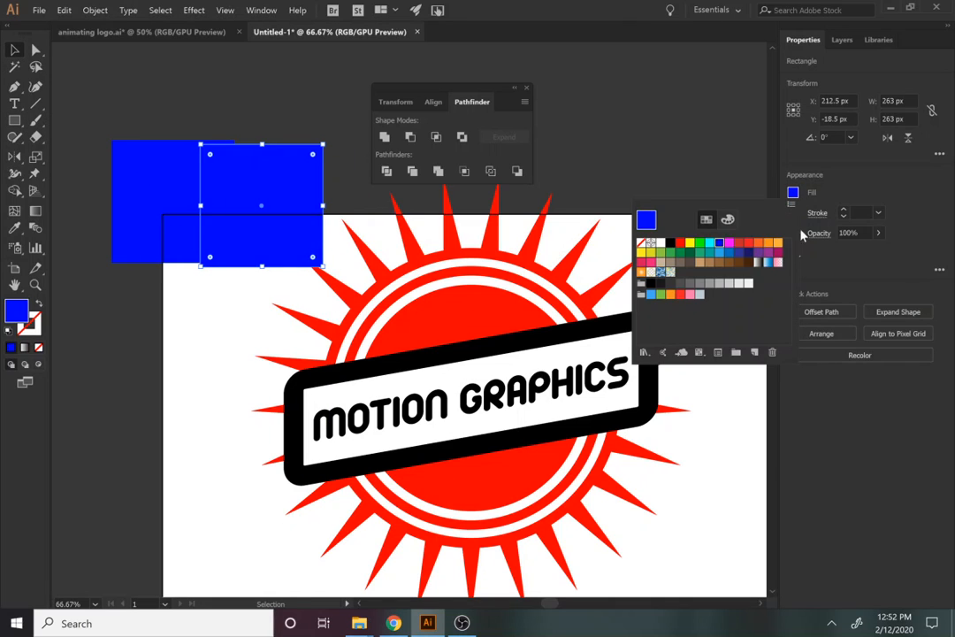
pyautogui.click(728, 243)
pyautogui.moveTo(294, 201); pyautogui.dragTo(342, 194)
pyautogui.click(794, 194)
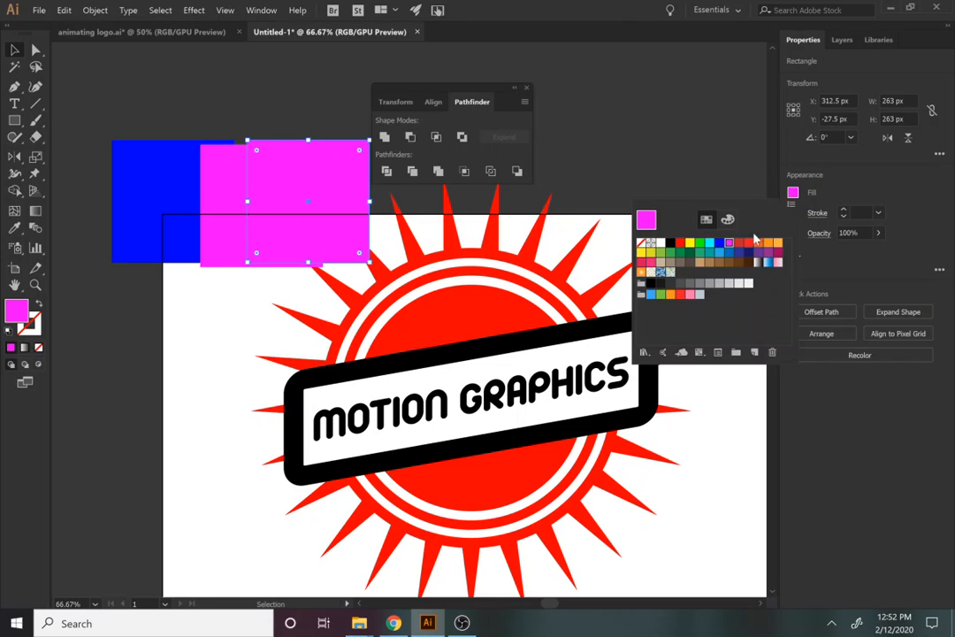
pyautogui.click(739, 244)
# Group the three coloured squares and park the group off the artboard's top-left
pyautogui.moveTo(79, 108); pyautogui.dragTo(312, 262)
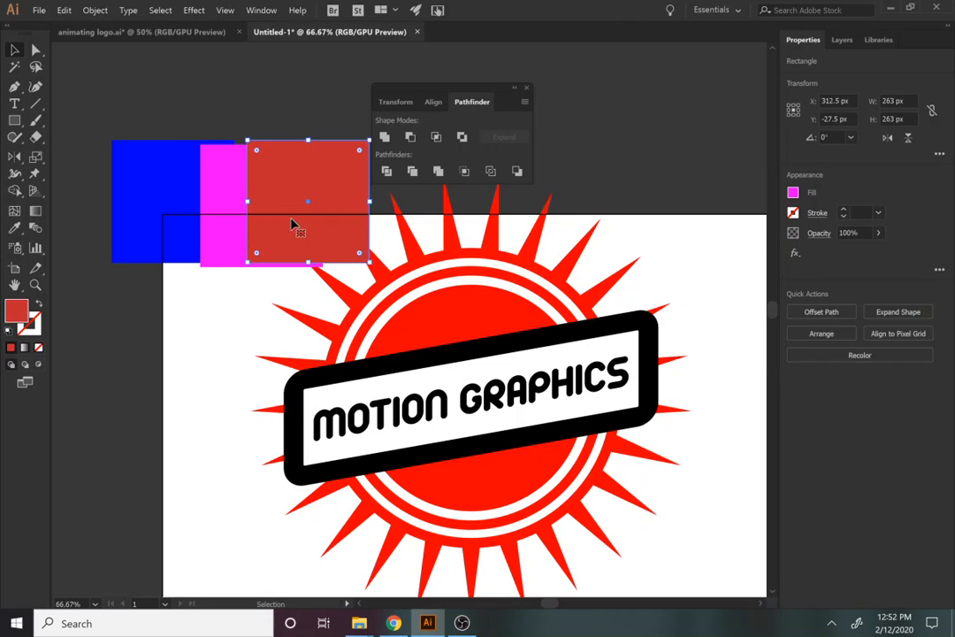
pyautogui.moveTo(143, 95); pyautogui.dragTo(276, 190)
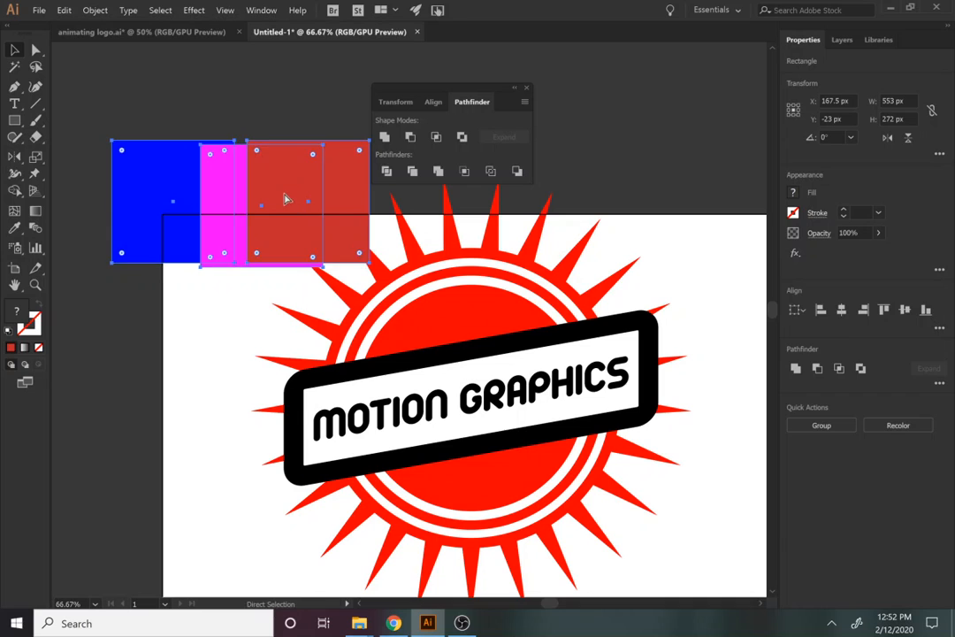
pyautogui.hotkey('ctrl', 'g')
pyautogui.moveTo(335, 241); pyautogui.dragTo(408, 394)
pyautogui.moveTo(344, 368); pyautogui.dragTo(375, 403)
pyautogui.hotkey('ctrl', 'z')
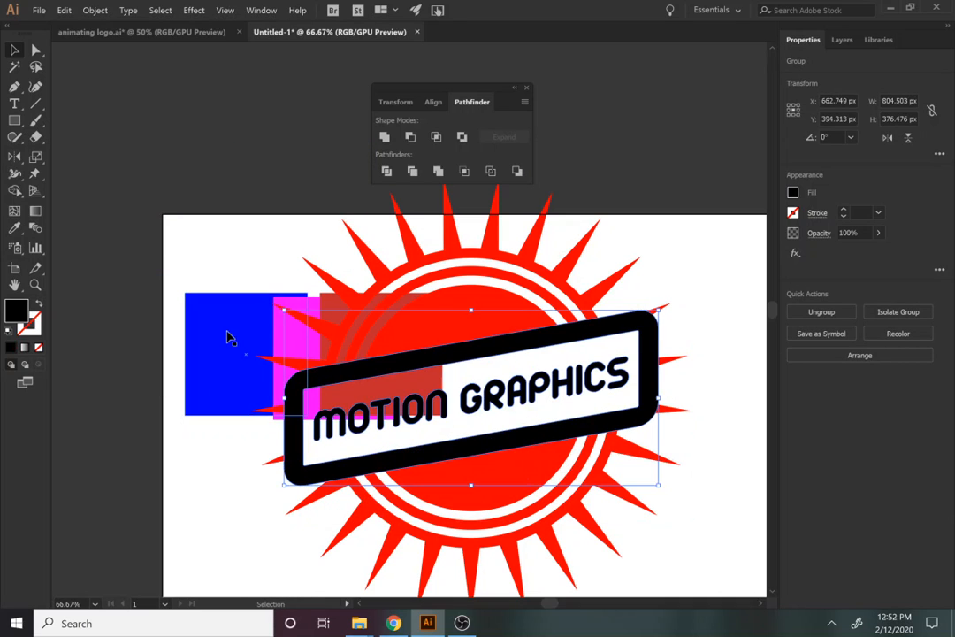
pyautogui.moveTo(213, 341); pyautogui.dragTo(298, 422)
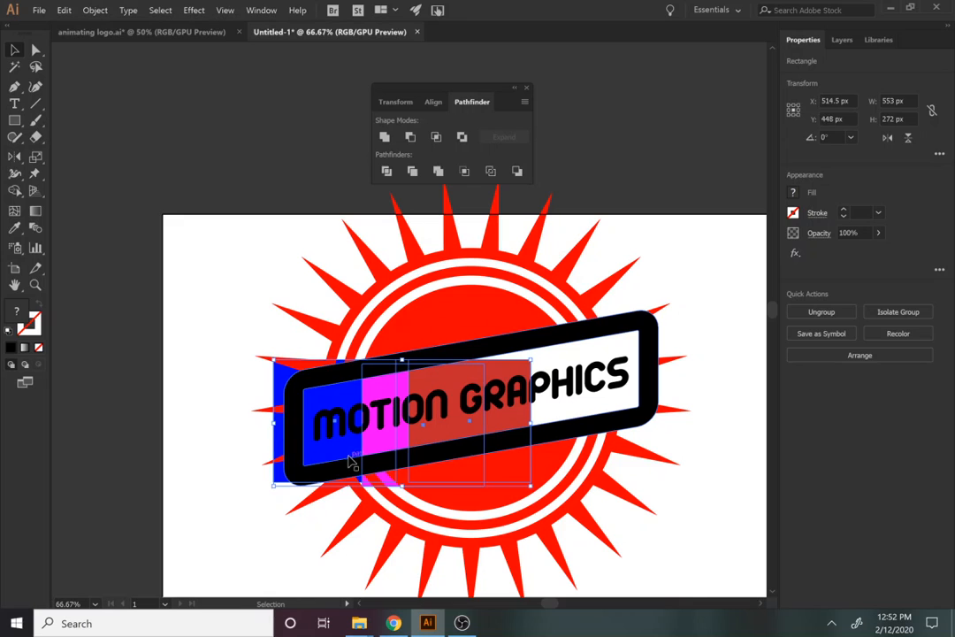
pyautogui.moveTo(427, 444); pyautogui.dragTo(513, 419)
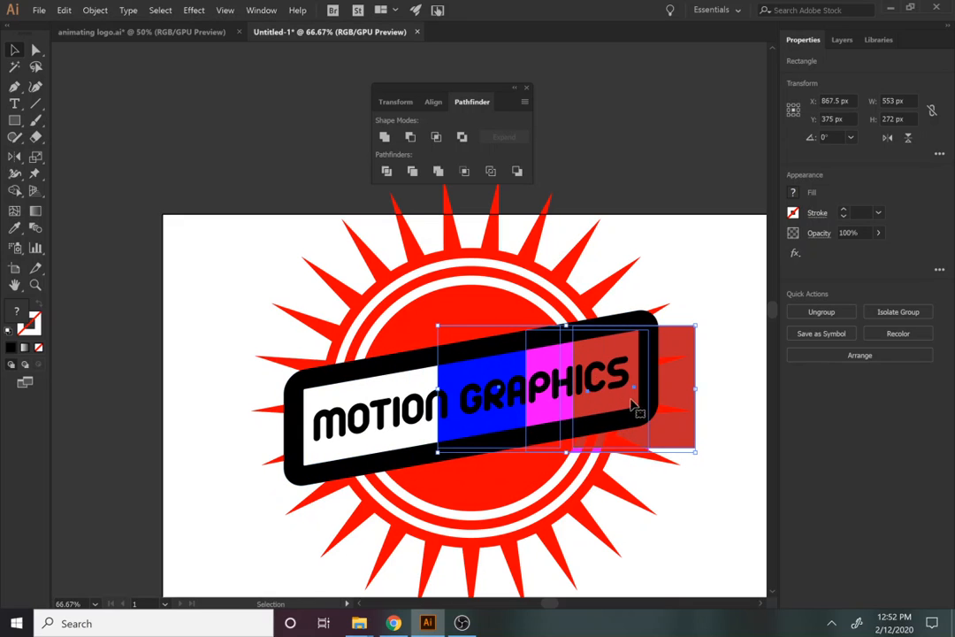
pyautogui.moveTo(696, 388); pyautogui.dragTo(665, 337)
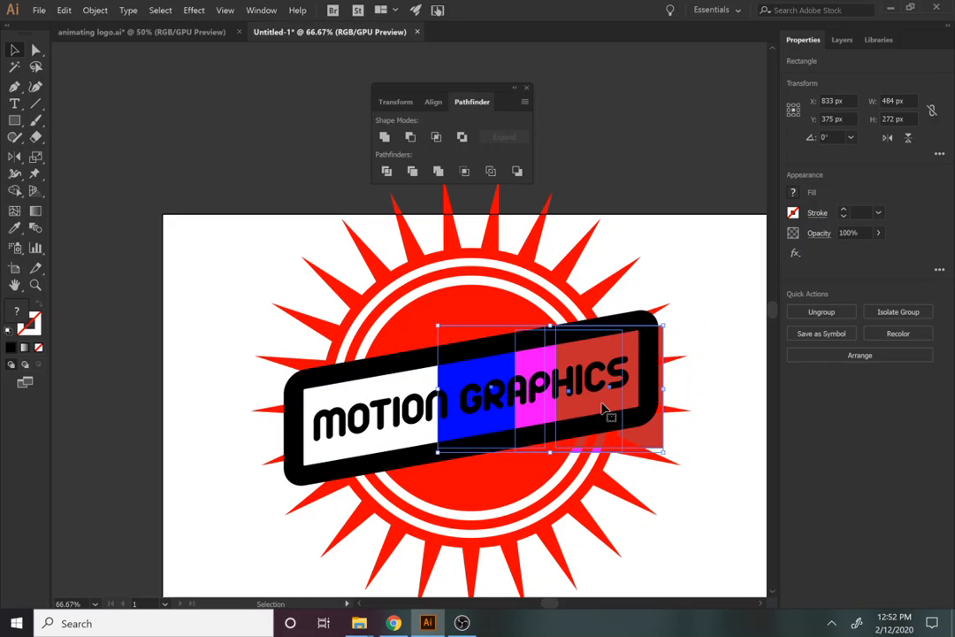
pyautogui.moveTo(607, 409); pyautogui.dragTo(536, 311)
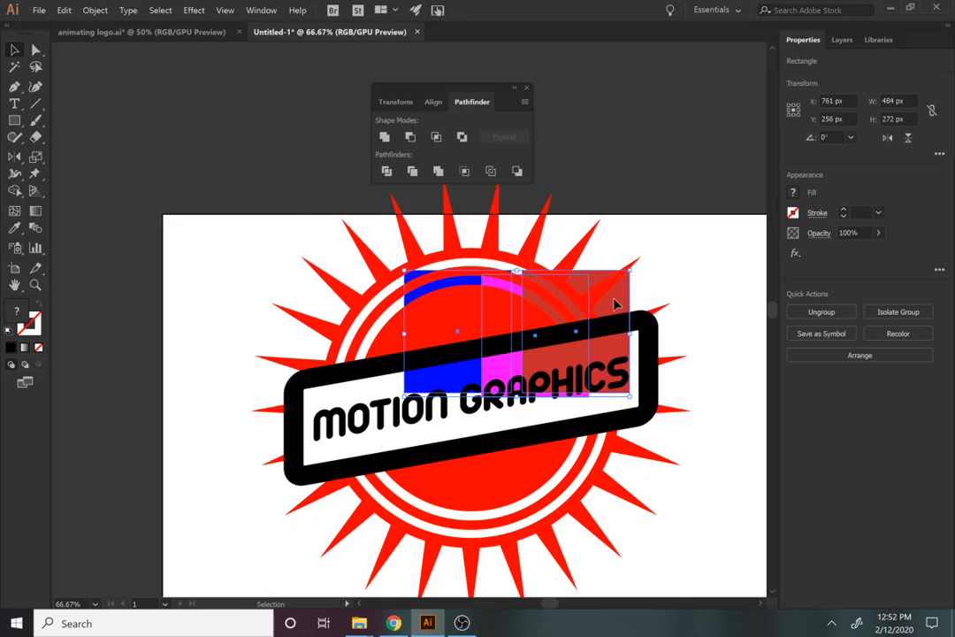
pyautogui.moveTo(591, 290); pyautogui.dragTo(234, 46)
# Shrink the sun logo to about 608 px and move it near the artboard centre
pyautogui.click(685, 210)
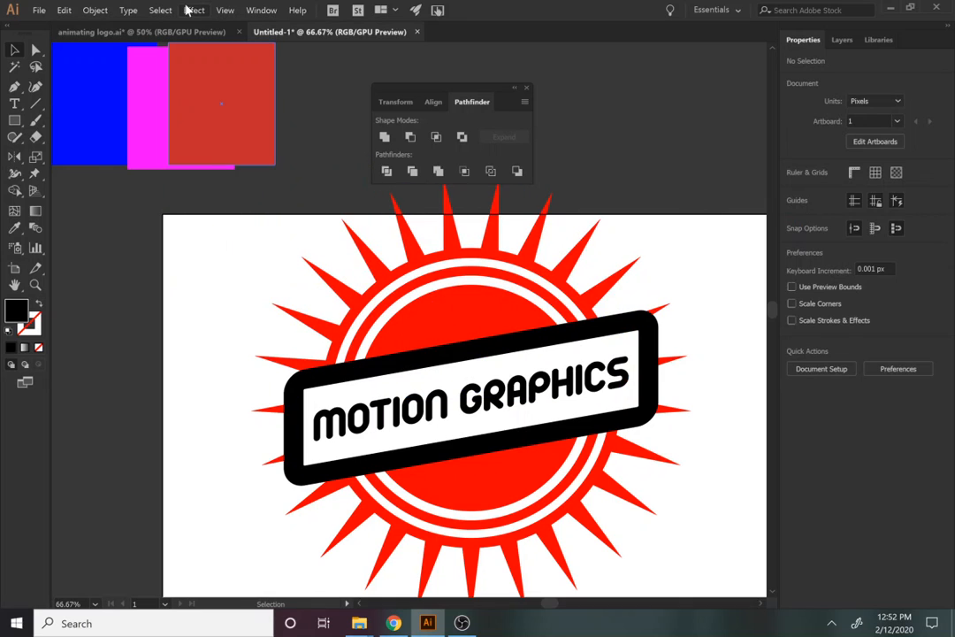
pyautogui.scroll(-2, 255, 294)
pyautogui.moveTo(415, 432); pyautogui.dragTo(228, 221)
pyautogui.moveTo(476, 234); pyautogui.dragTo(434, 273)
pyautogui.moveTo(401, 326); pyautogui.dragTo(484, 355)
pyautogui.click(643, 415)
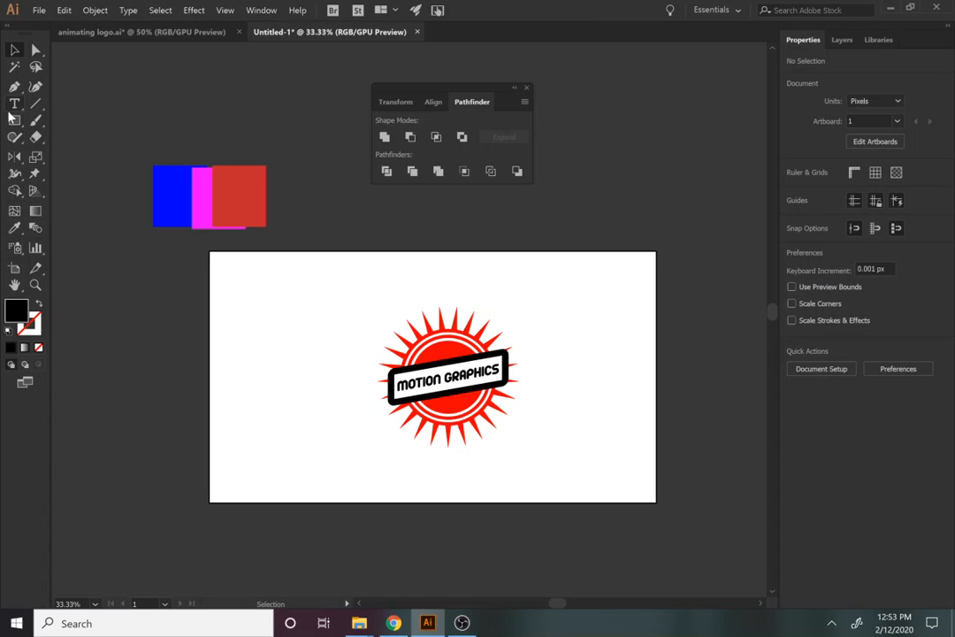
# Create a 12-point star with an inner radius of 200
pyautogui.moveTo(17, 120); pyautogui.dragTo(83, 187)
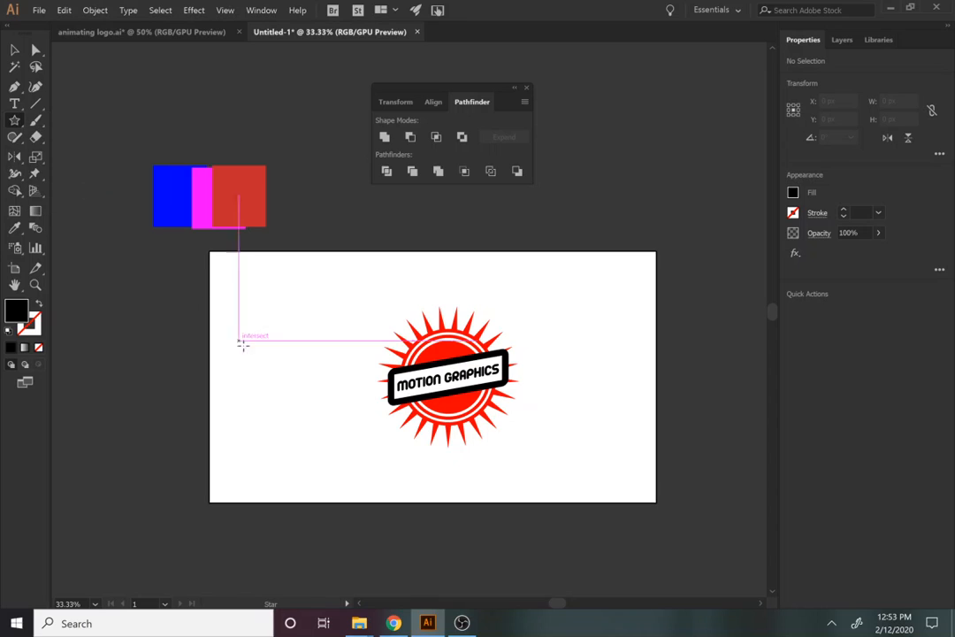
pyautogui.click(265, 362)
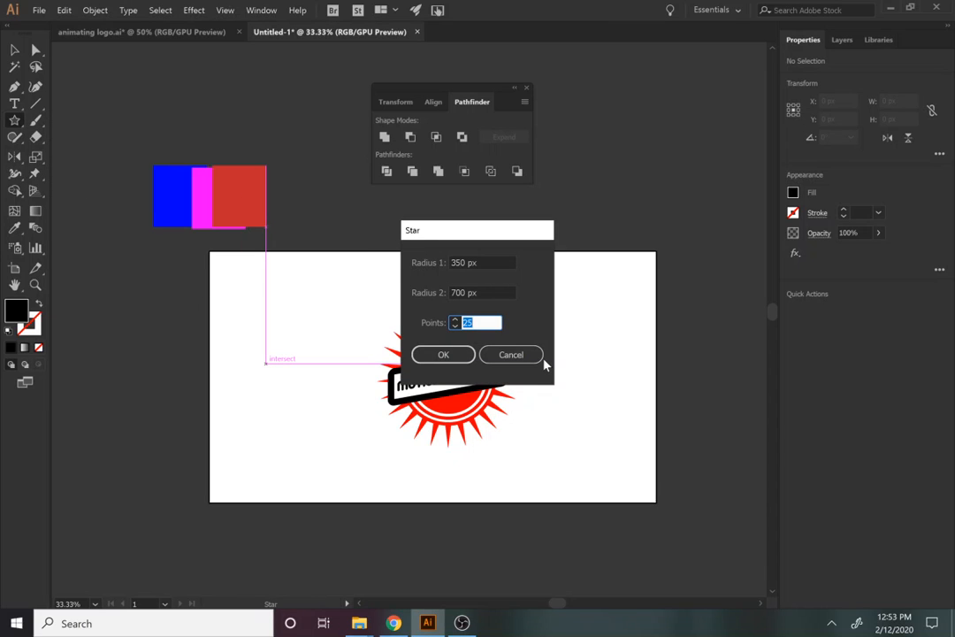
pyautogui.write('12')
pyautogui.click(444, 354)
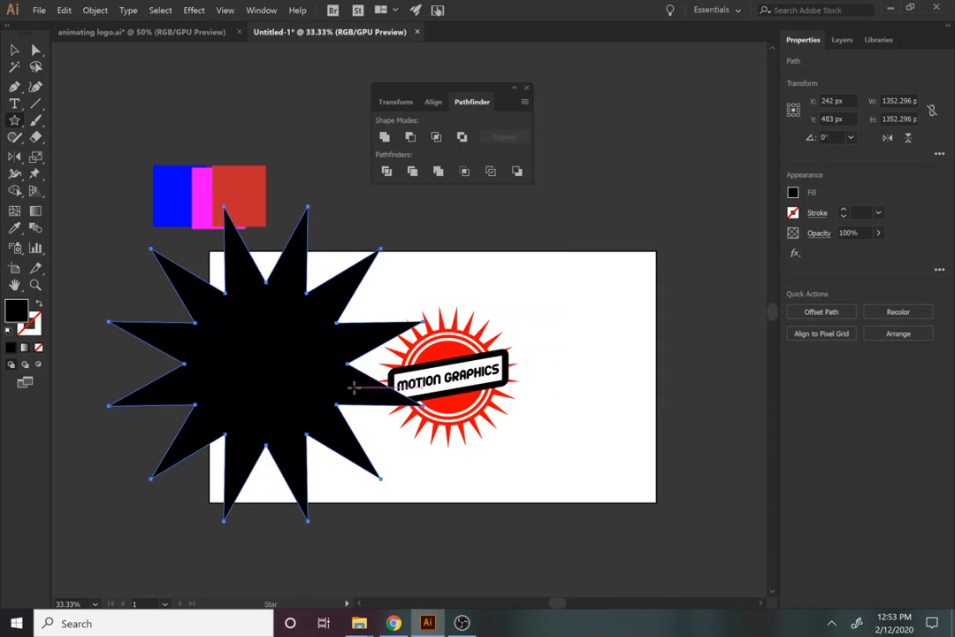
pyautogui.hotkey('ctrl', 'z')
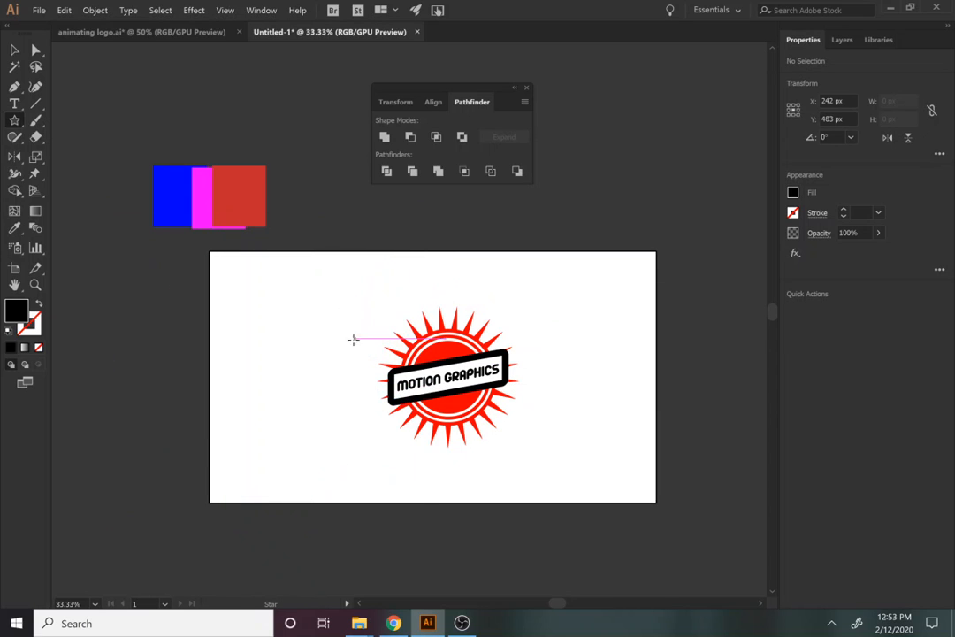
pyautogui.click(321, 353)
pyautogui.click(484, 262)
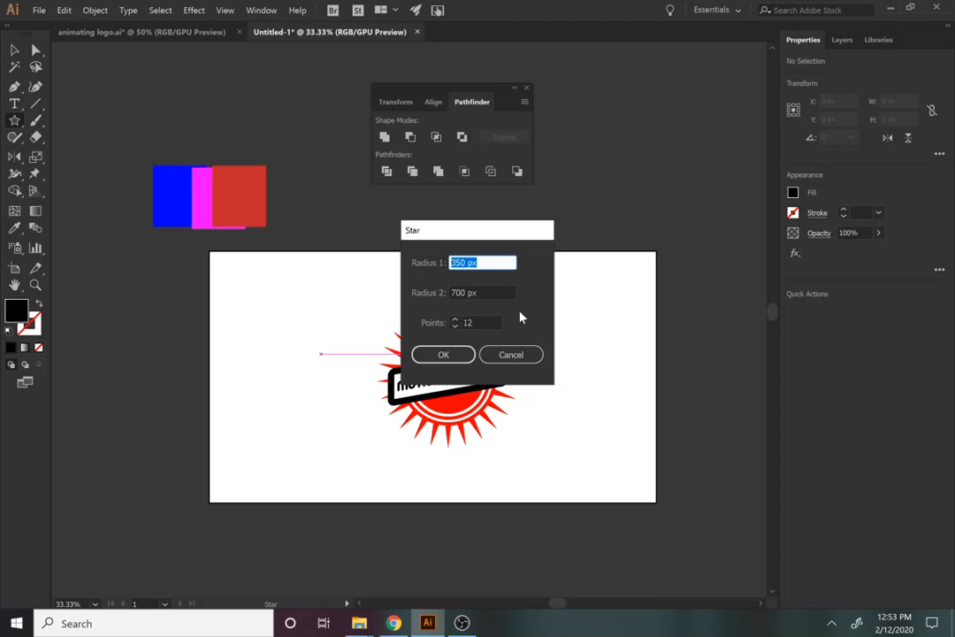
pyautogui.write('200')
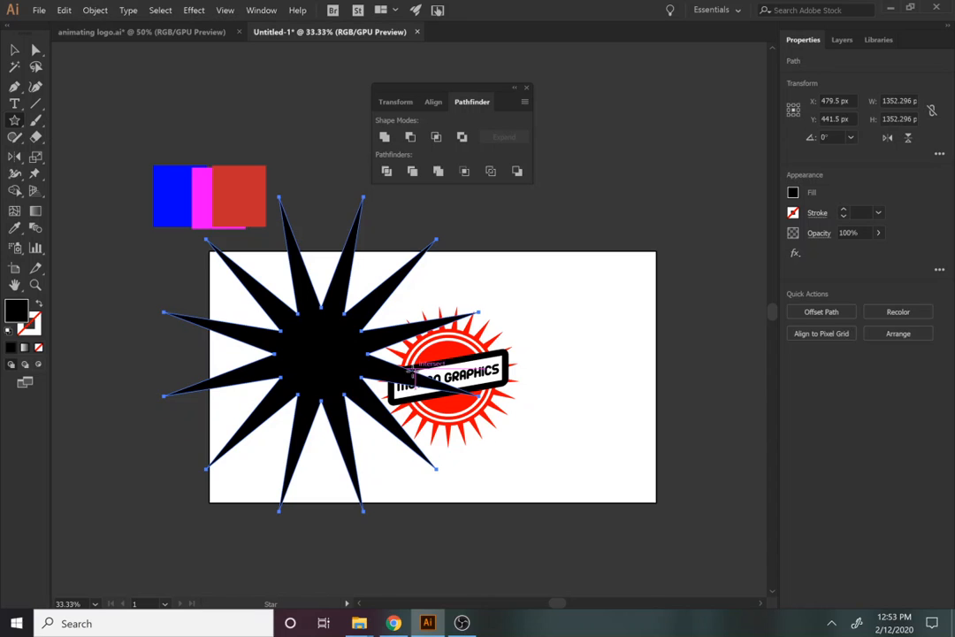
# Resize the star to about 687 px and place it over the sun logo
pyautogui.press('v')
pyautogui.moveTo(480, 196); pyautogui.dragTo(396, 280)
pyautogui.moveTo(326, 356); pyautogui.dragTo(451, 375)
pyautogui.moveTo(522, 298); pyautogui.dragTo(535, 293)
pyautogui.moveTo(450, 370); pyautogui.dragTo(452, 377)
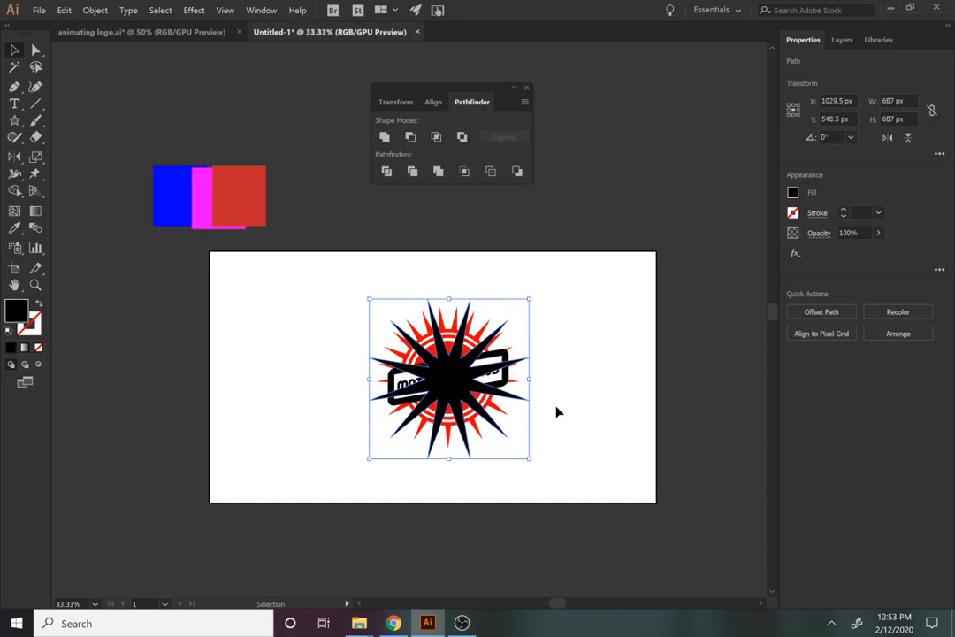
# Centre the star horizontally and vertically on the logo, using the logo as key object
pyautogui.keyDown('shift'); pyautogui.click(482, 432); pyautogui.keyUp('shift')
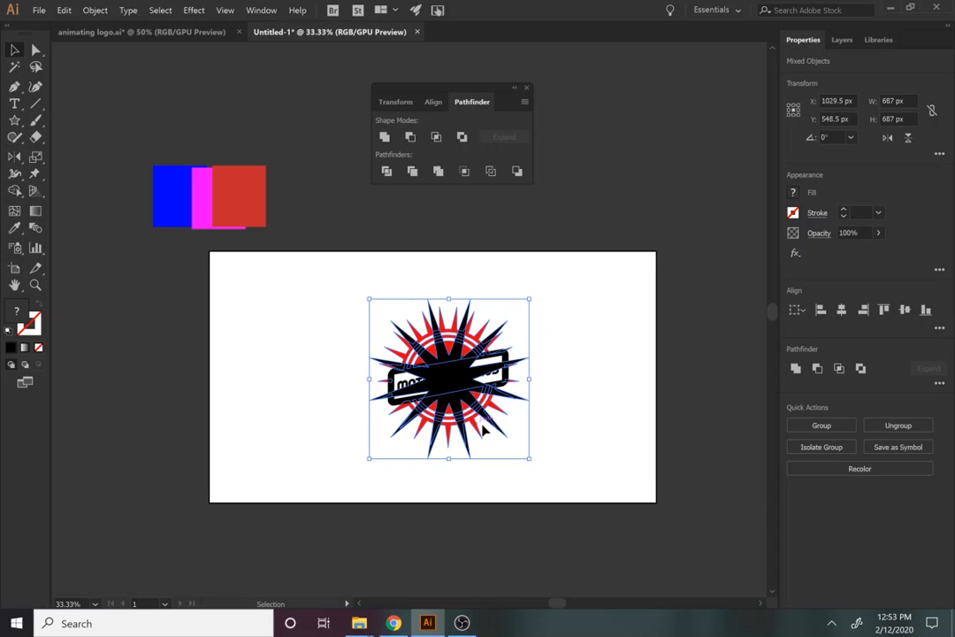
pyautogui.click(478, 428)
pyautogui.click(841, 311)
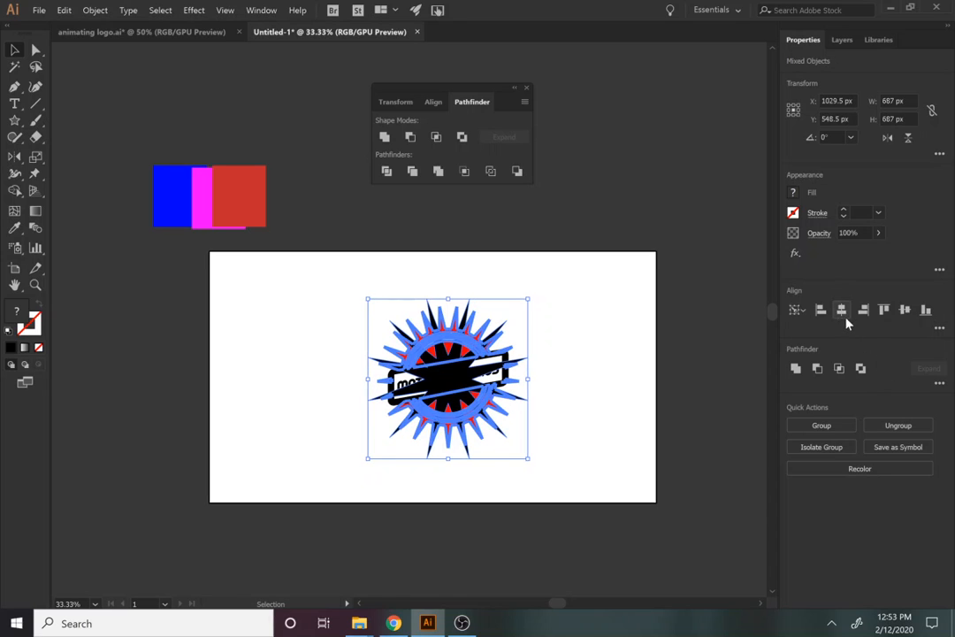
pyautogui.click(904, 310)
pyautogui.click(623, 401)
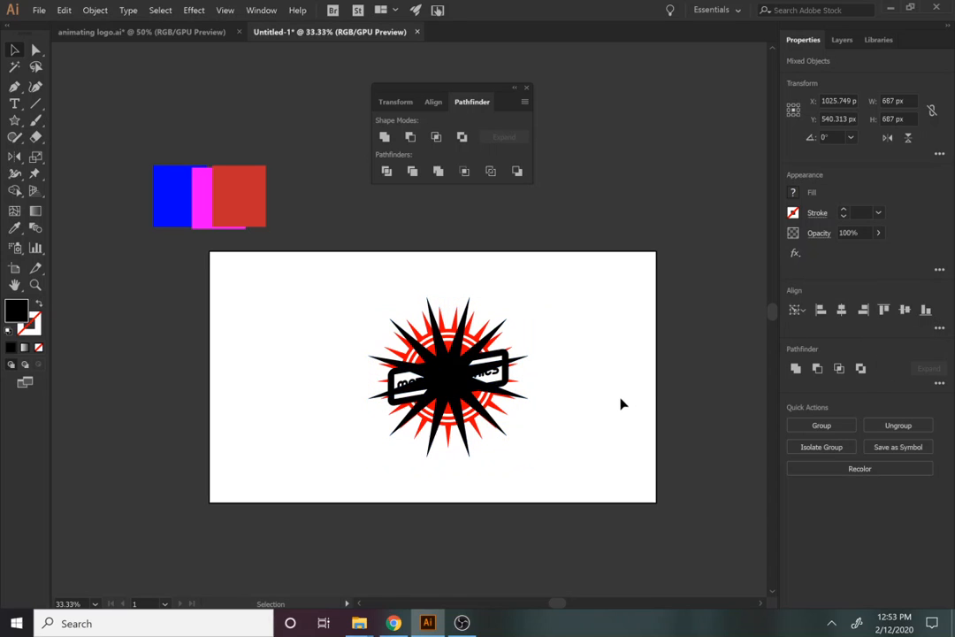
pyautogui.click(447, 391)
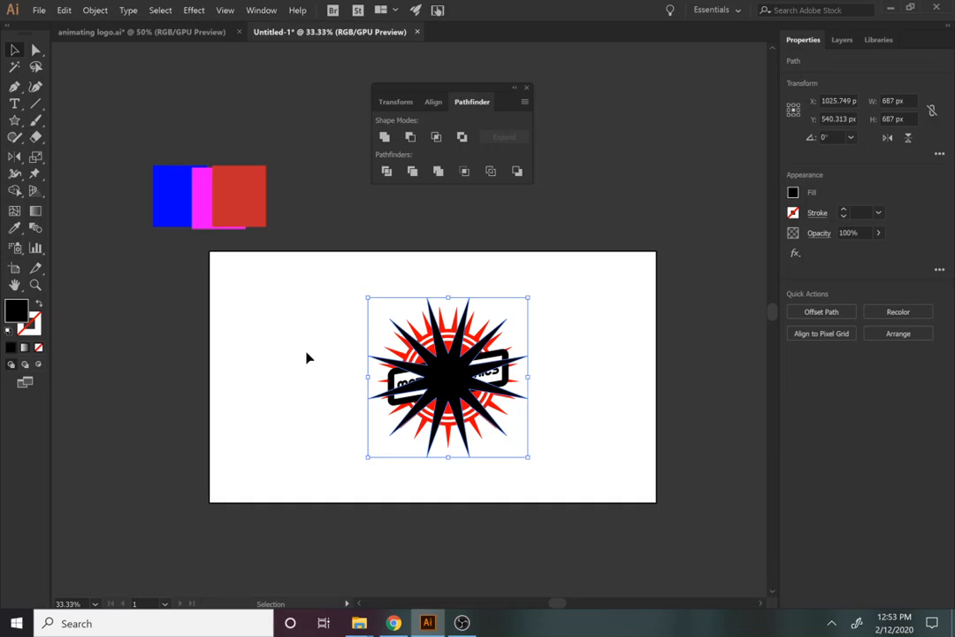
pyautogui.click(619, 427)
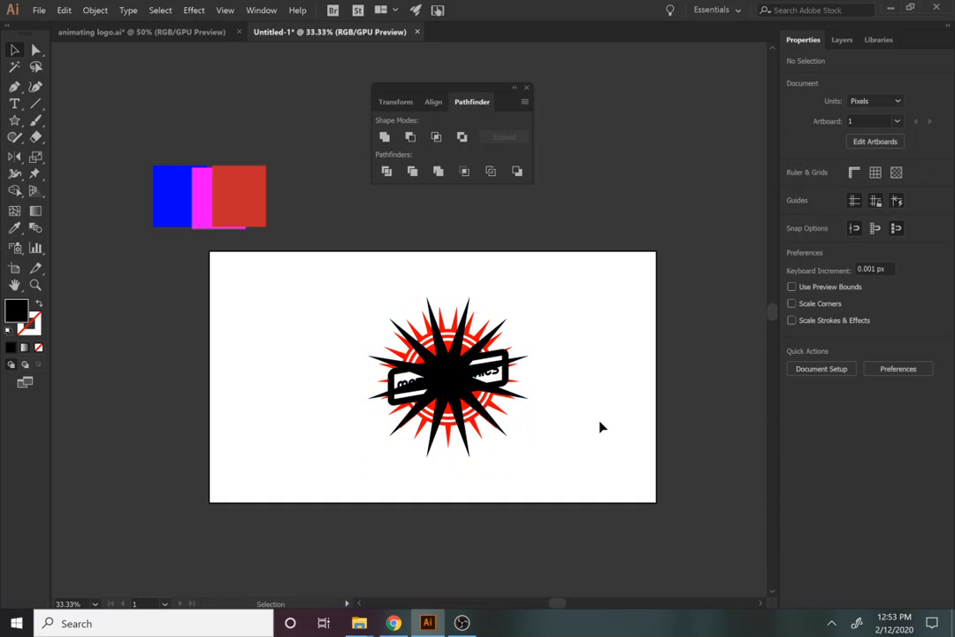
# Draw a black circle and place it beside the logo
pyautogui.press('l')
pyautogui.moveTo(598, 364); pyautogui.dragTo(639, 435)
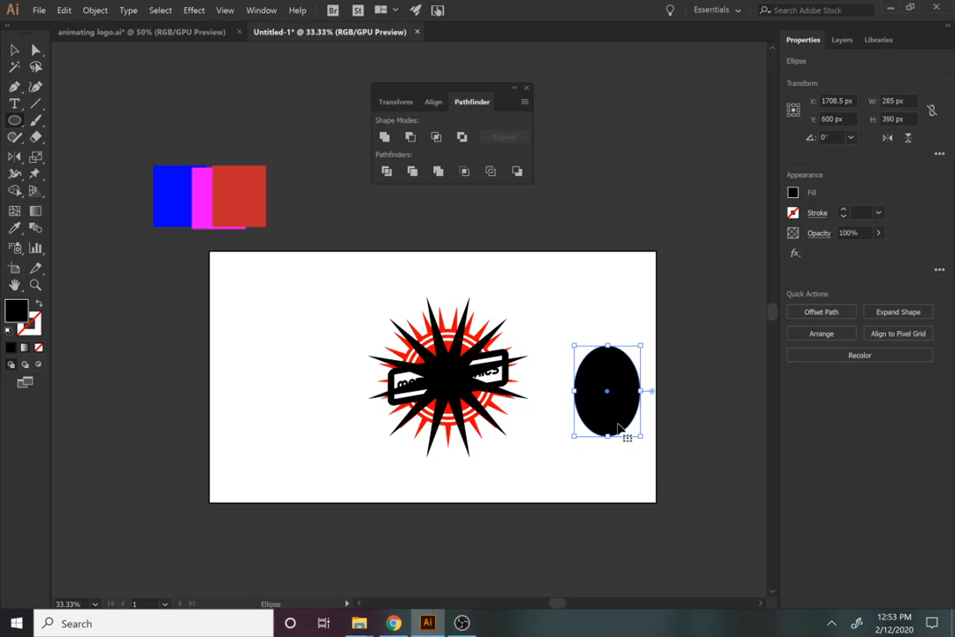
pyautogui.hotkey('ctrl', 'z')
pyautogui.moveTo(565, 365); pyautogui.dragTo(486, 429)
pyautogui.press('v')
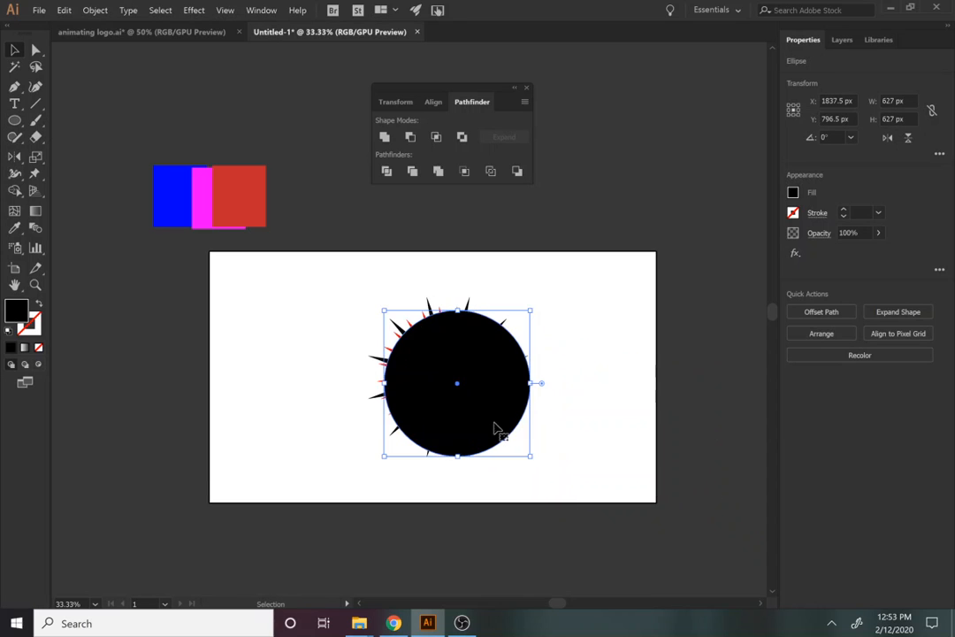
pyautogui.moveTo(528, 459); pyautogui.dragTo(505, 431)
pyautogui.moveTo(479, 419); pyautogui.dragTo(713, 478)
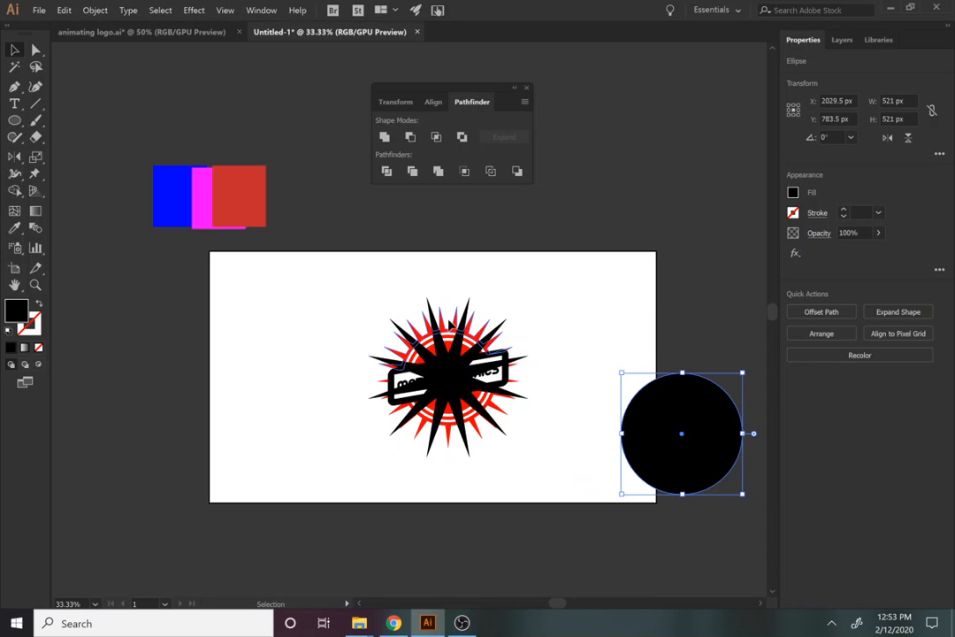
# Give the circle the logo group's 607.825 px width and height
pyautogui.click(415, 349)
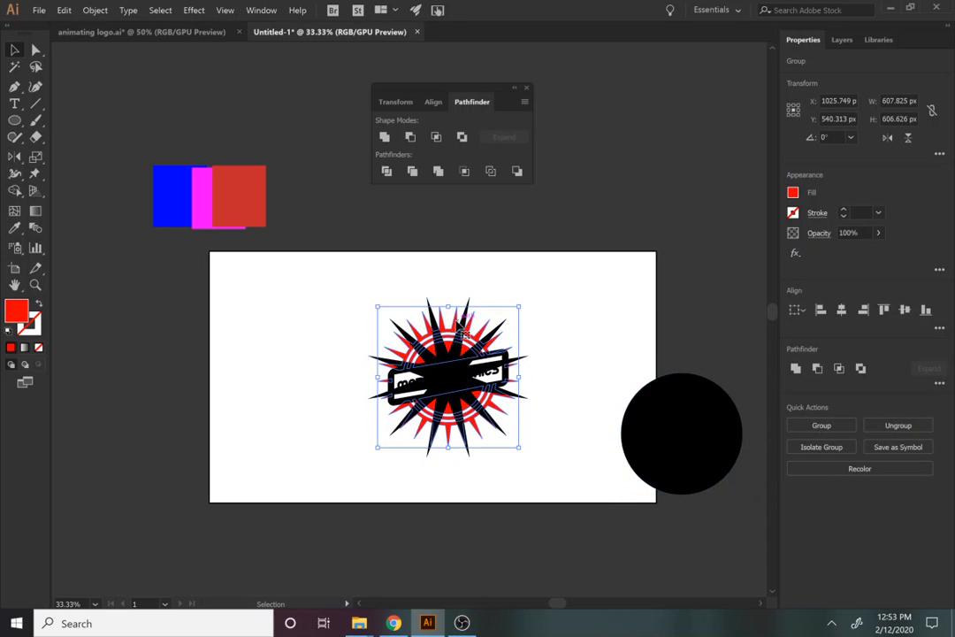
pyautogui.click(900, 101)
pyautogui.hotkey('ctrl', 'c')
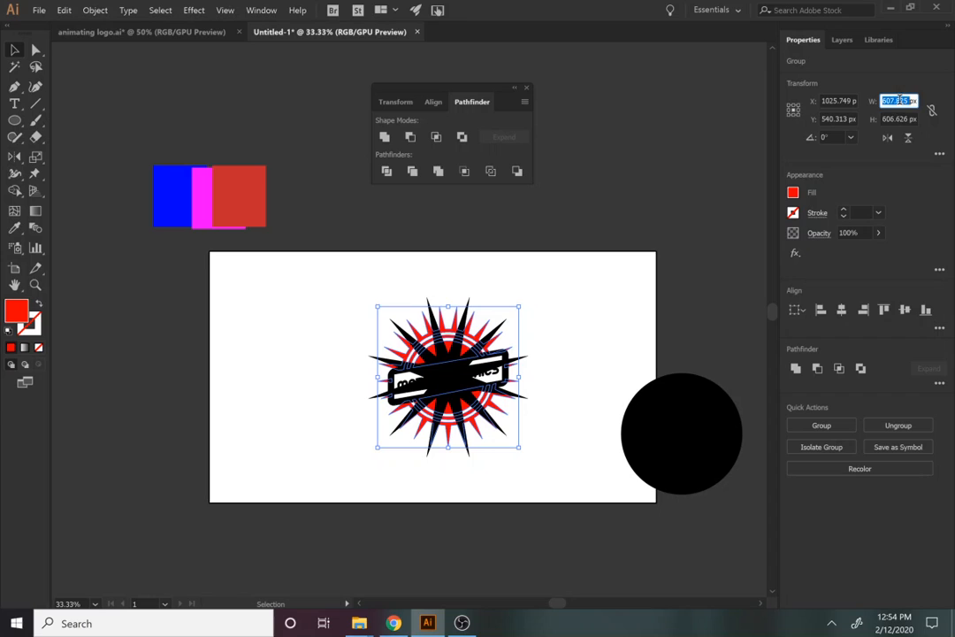
pyautogui.click(695, 431)
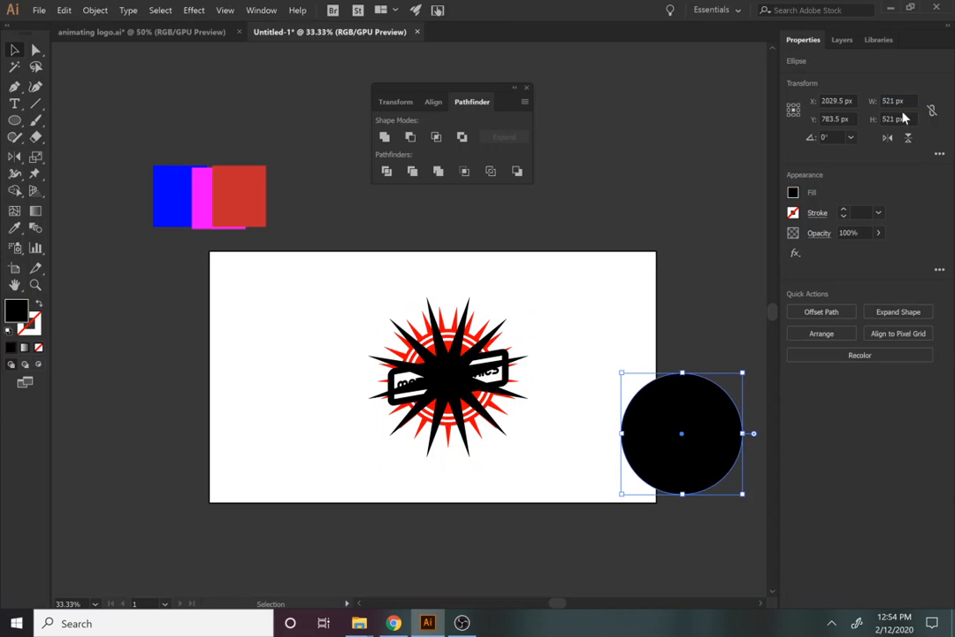
pyautogui.click(895, 100)
pyautogui.hotkey('ctrl', 'v')
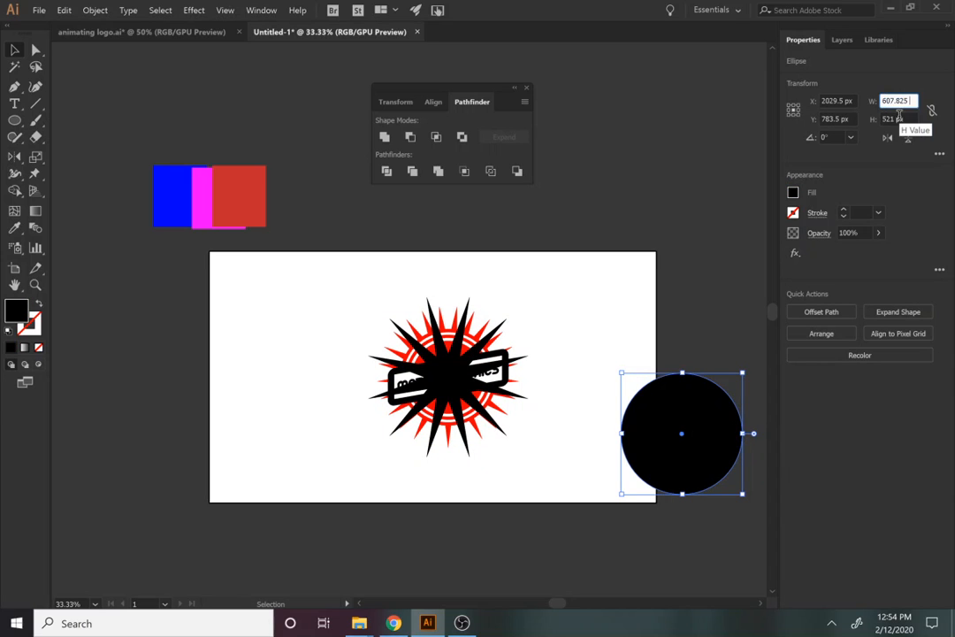
pyautogui.tripleClick(898, 118)
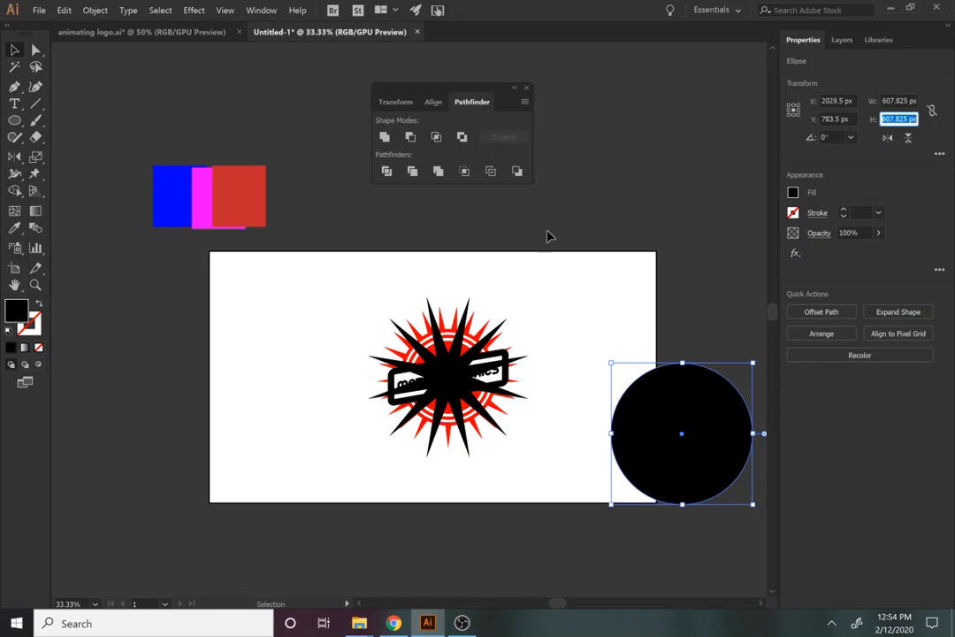
pyautogui.click(591, 283)
# Enlarge the star to about 750 px and centre the circle on it
pyautogui.click(495, 424)
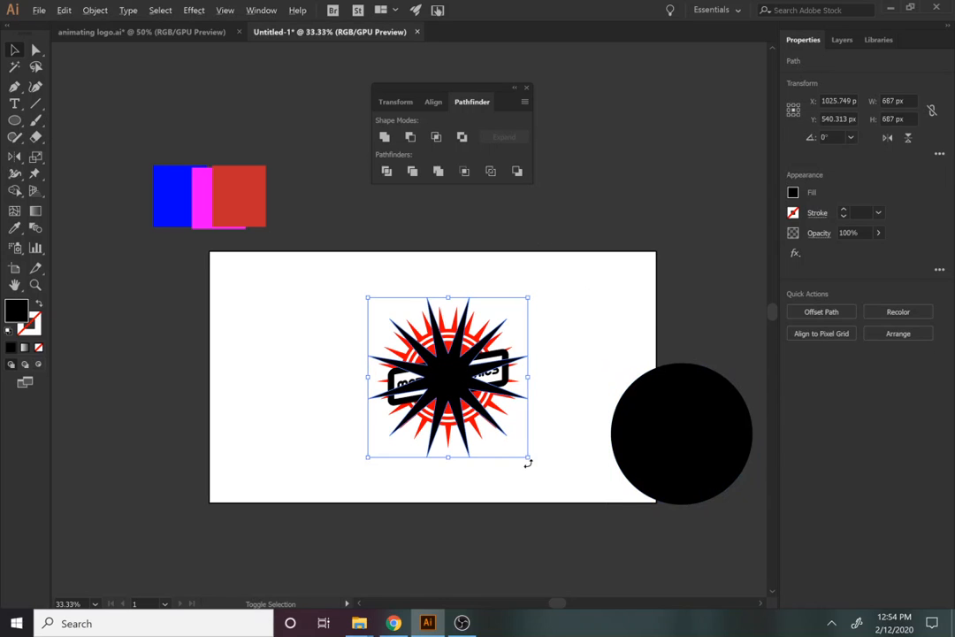
pyautogui.moveTo(528, 461); pyautogui.dragTo(537, 469)
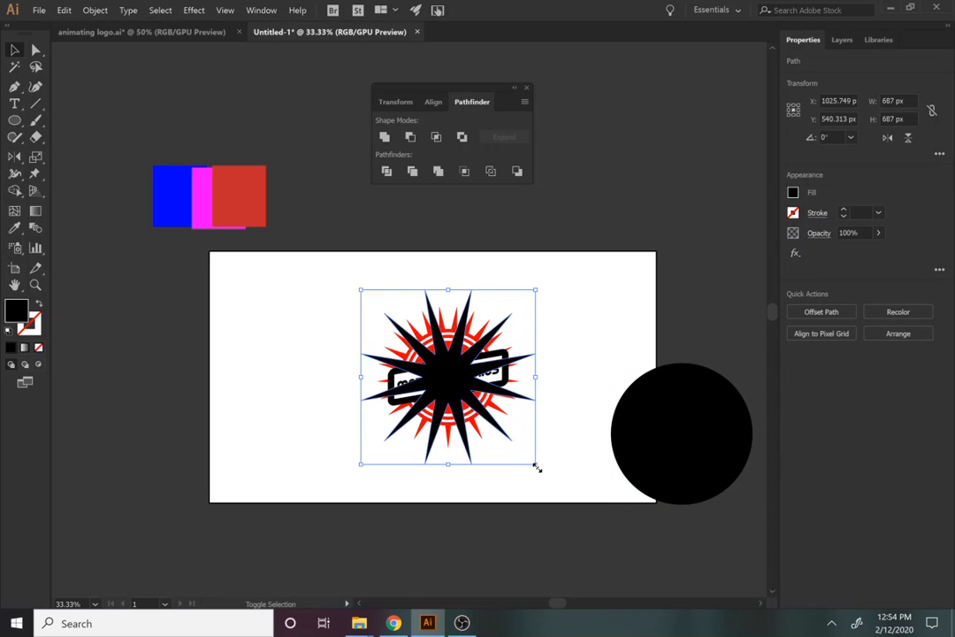
pyautogui.keyDown('shift'); pyautogui.click(665, 431); pyautogui.keyUp('shift')
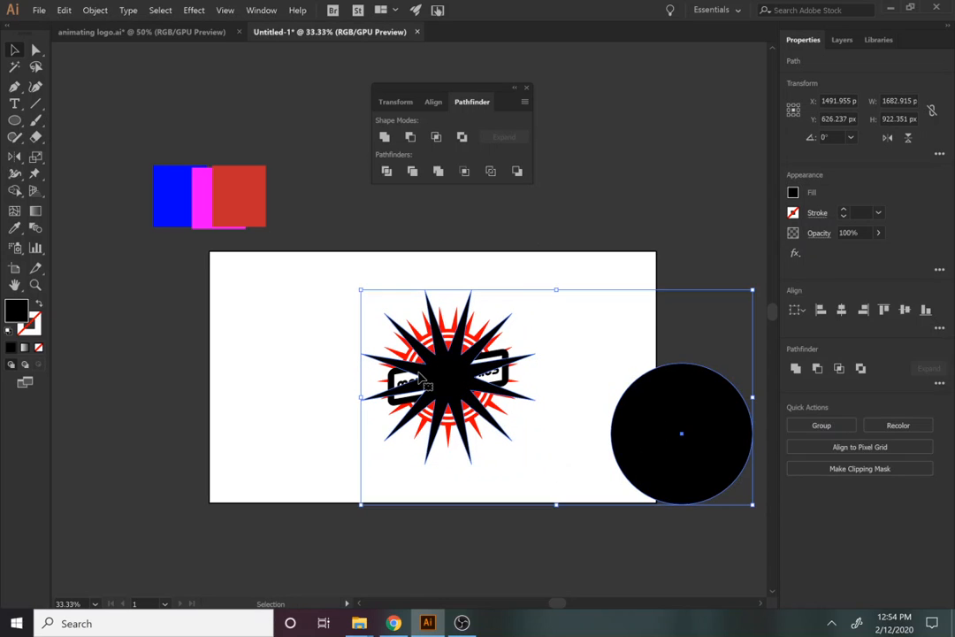
pyautogui.click(843, 311)
pyautogui.click(904, 310)
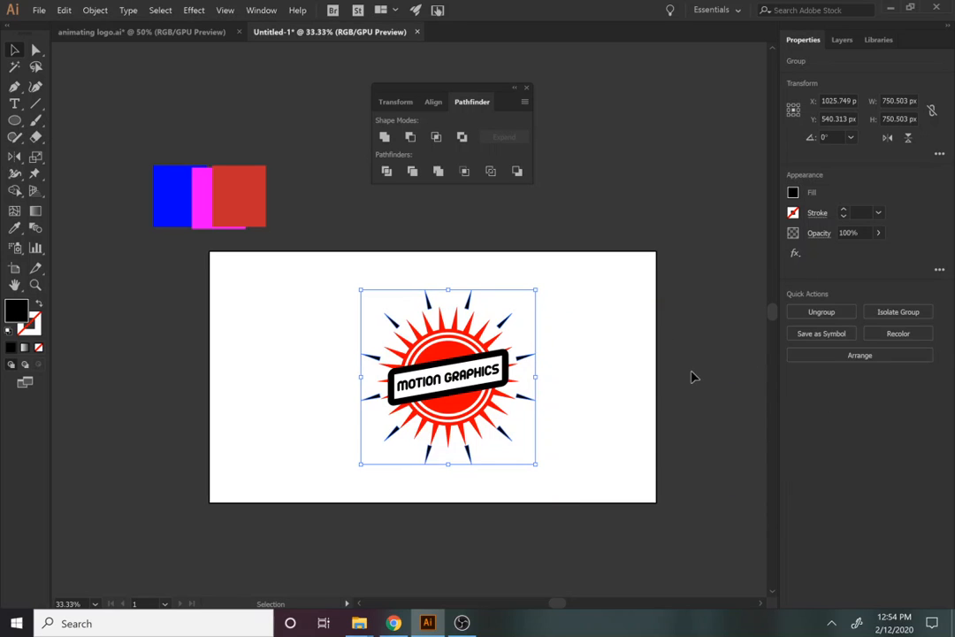
pyautogui.click(588, 389)
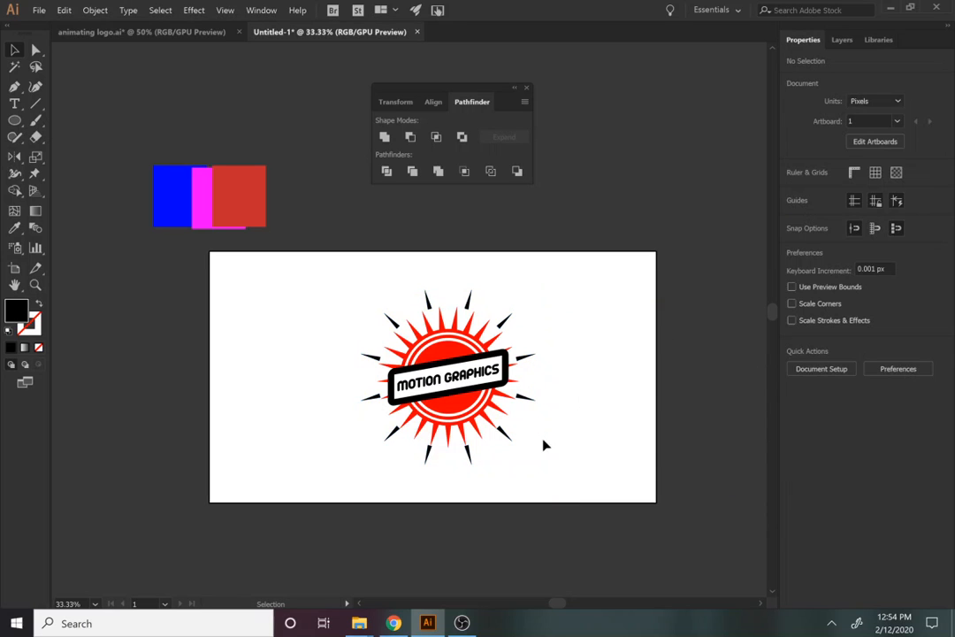
# Slightly enlarge the logo group and check which shapes it selects
pyautogui.click(505, 442)
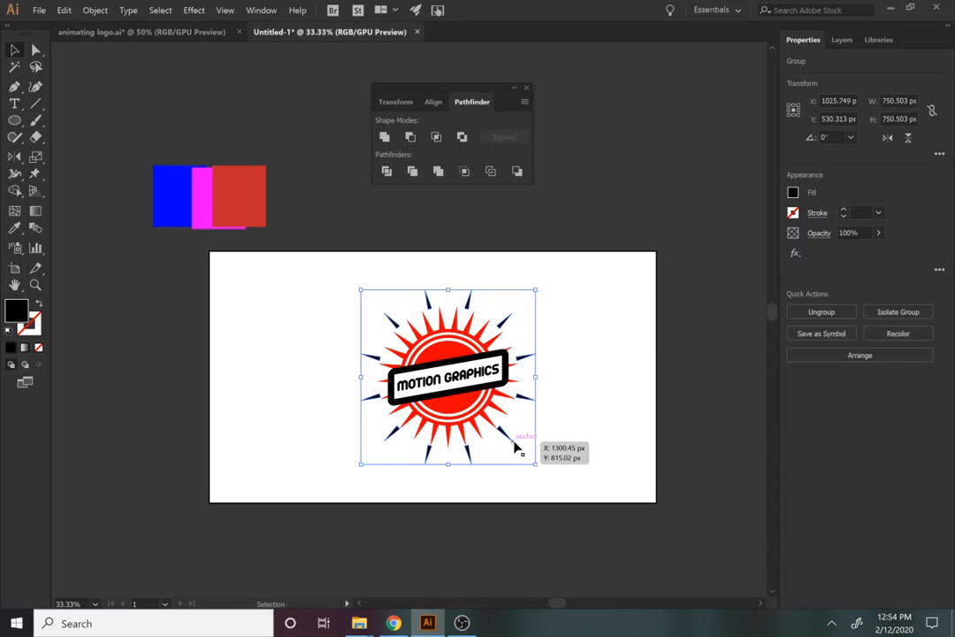
pyautogui.click(598, 481)
pyautogui.click(507, 442)
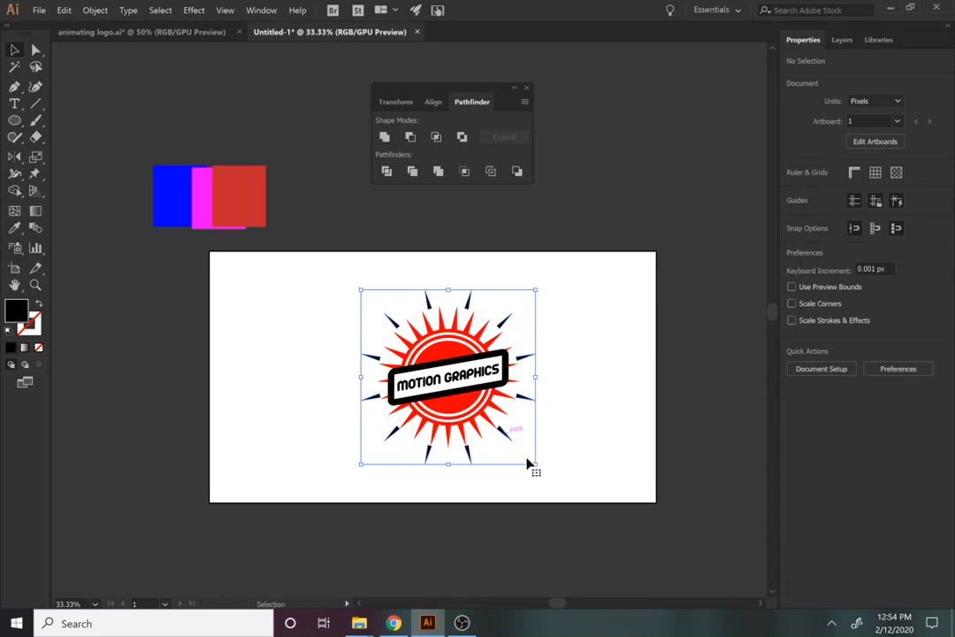
pyautogui.moveTo(535, 465); pyautogui.dragTo(541, 471)
pyautogui.click(614, 456)
pyautogui.click(493, 450)
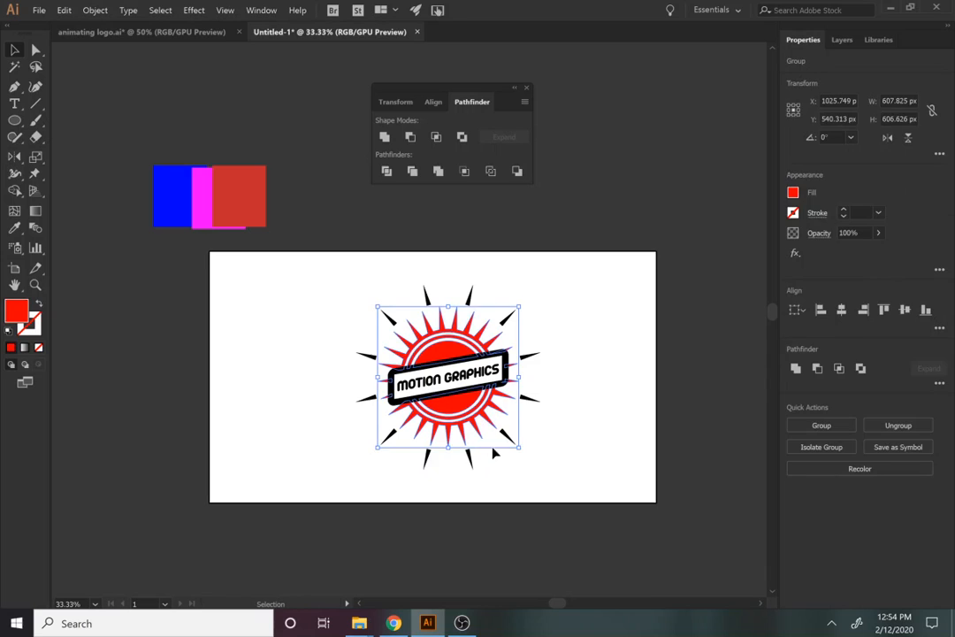
pyautogui.click(474, 463)
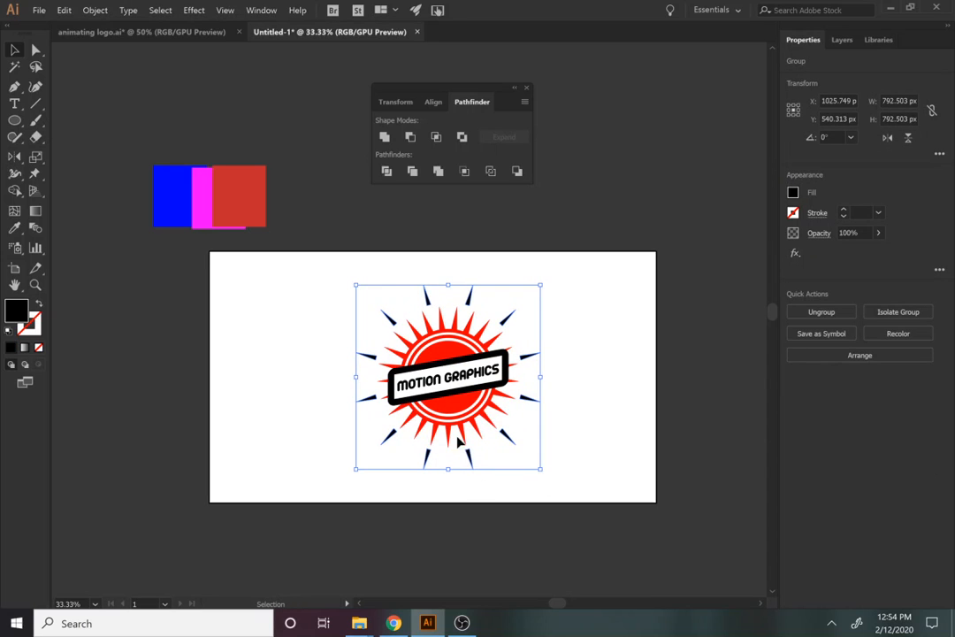
pyautogui.keyDown('shift'); pyautogui.click(463, 439); pyautogui.keyUp('shift')
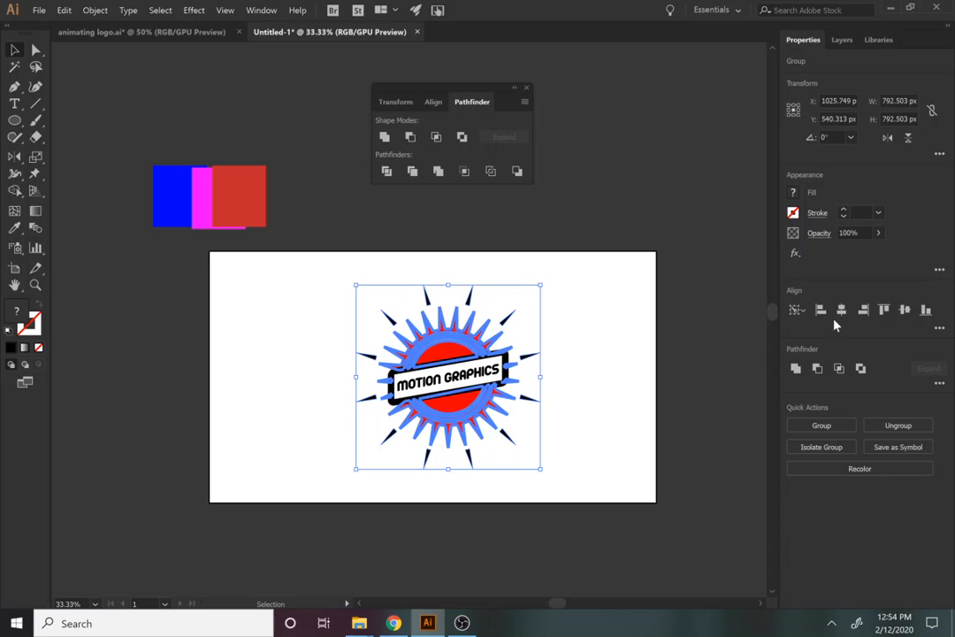
pyautogui.click(659, 445)
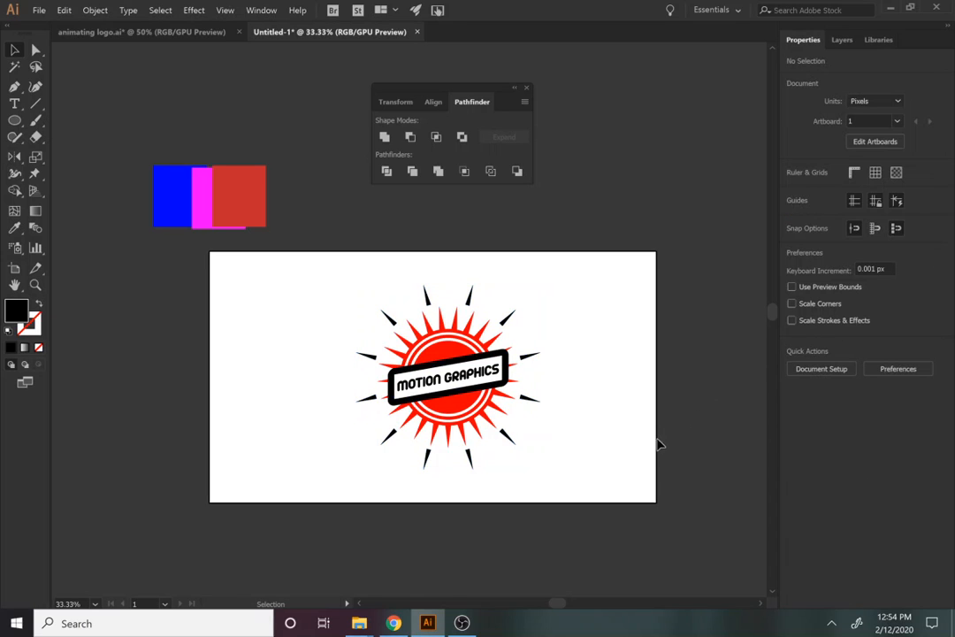
# Fill the outer rays and the MOTION GRAPHICS label red, then show the Layers panel
pyautogui.click(471, 454)
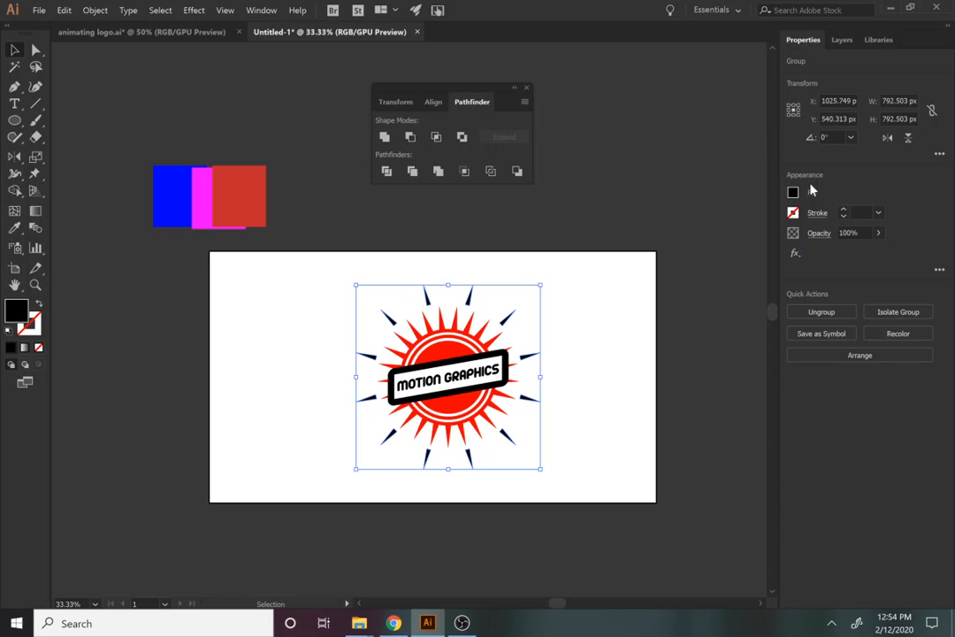
pyautogui.click(793, 192)
pyautogui.click(680, 244)
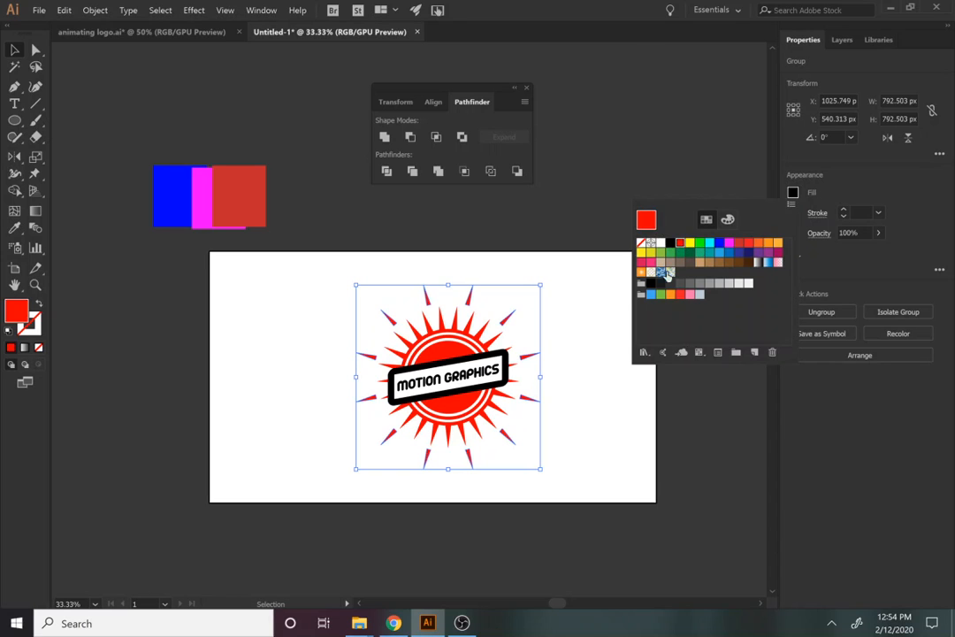
pyautogui.click(482, 381)
pyautogui.click(482, 382)
pyautogui.click(793, 193)
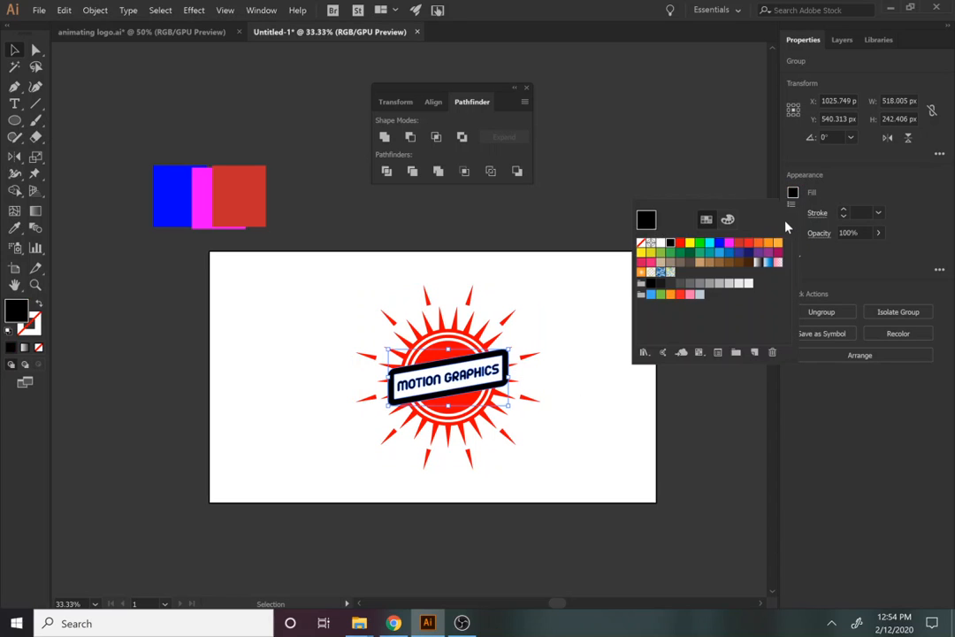
pyautogui.click(681, 244)
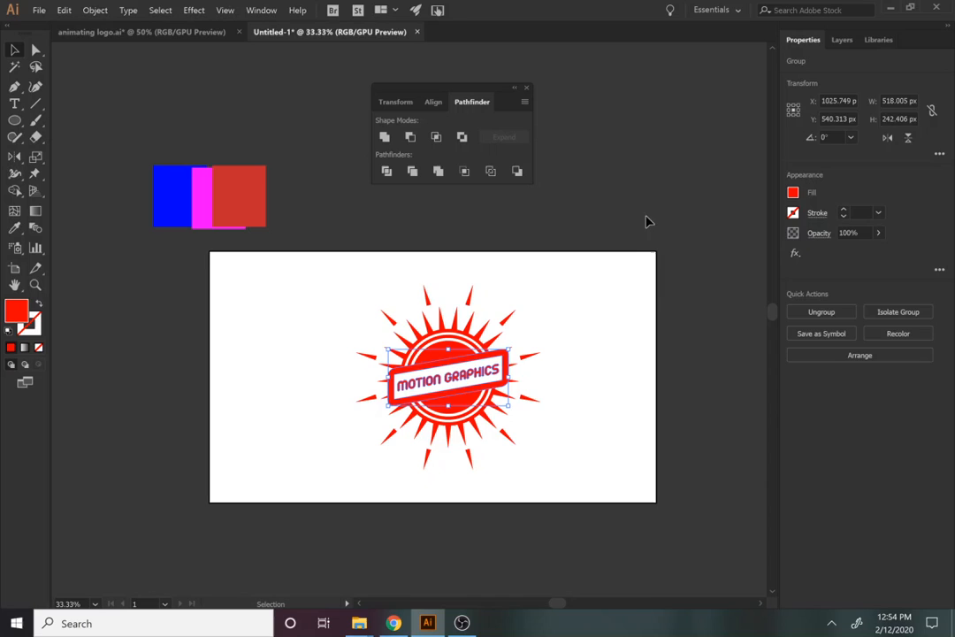
pyautogui.click(646, 292)
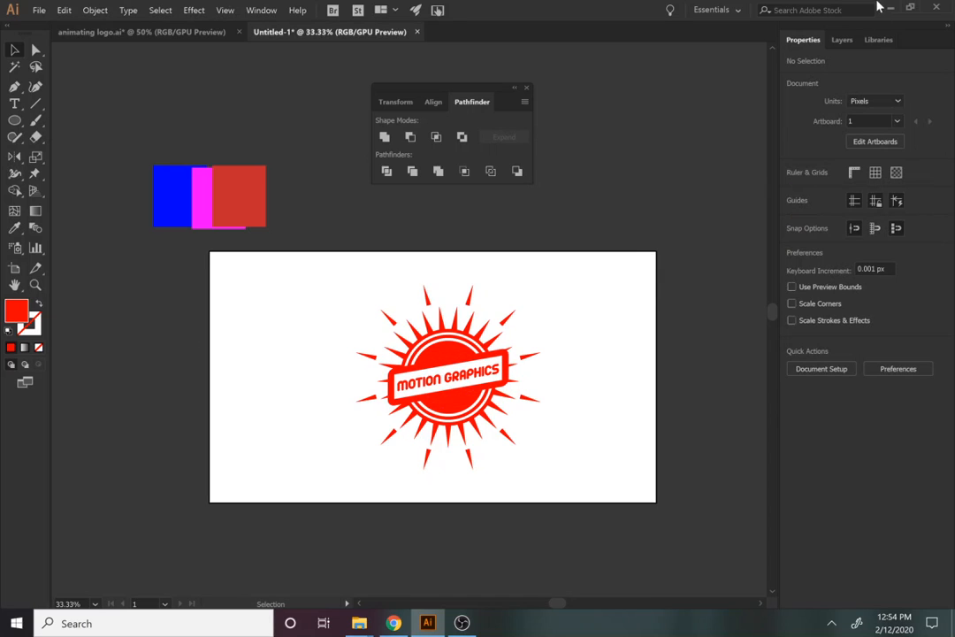
pyautogui.click(843, 40)
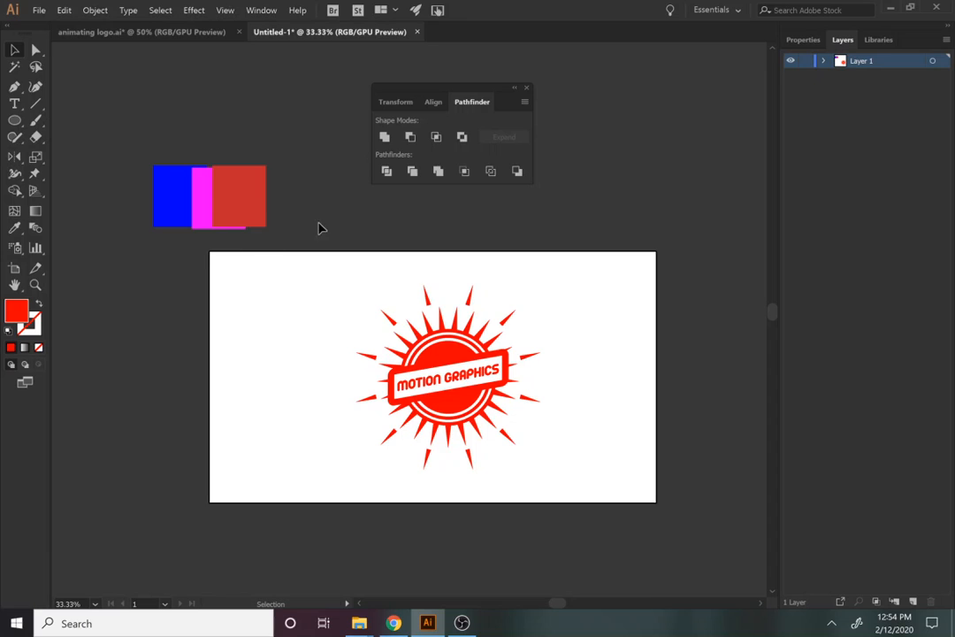
# Delete the three leftover colour rectangles and add new empty layers
pyautogui.moveTo(128, 139); pyautogui.dragTo(229, 196)
pyautogui.press('Delete')
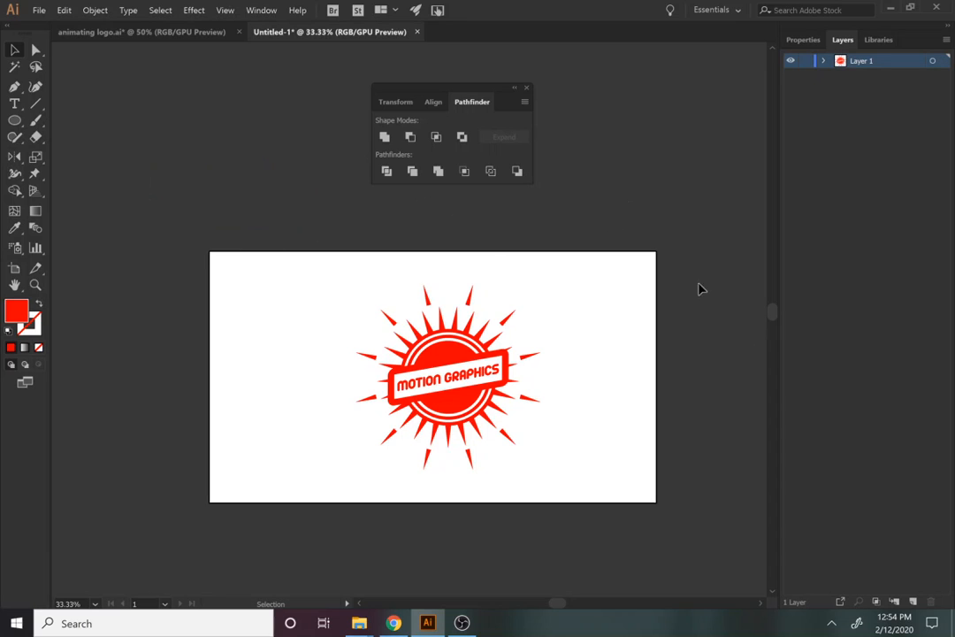
pyautogui.click(914, 603)
pyautogui.click(913, 602)
pyautogui.click(913, 602)
pyautogui.click(914, 602)
pyautogui.click(913, 602)
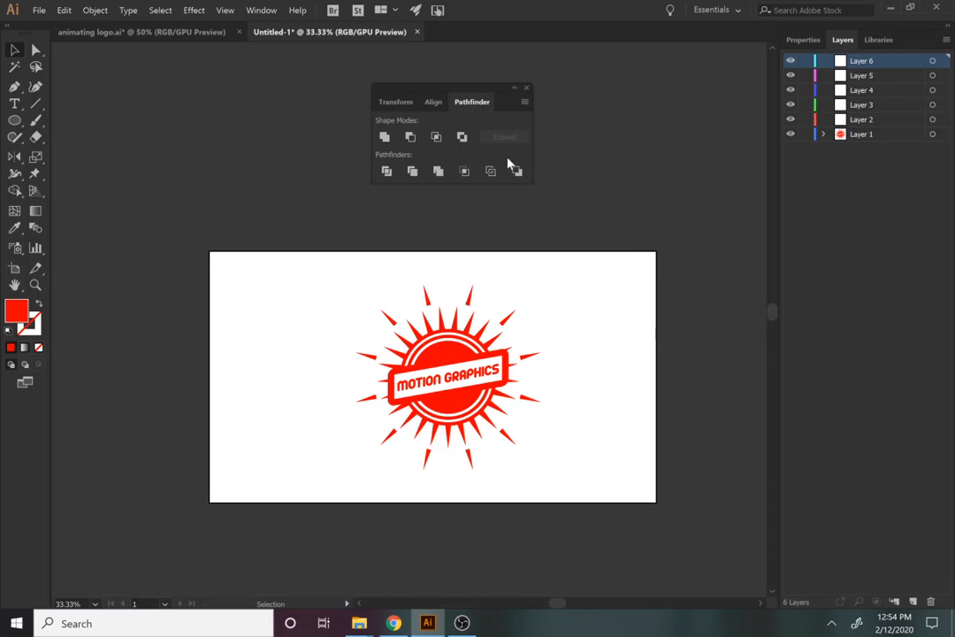
# Check the TEXT layer and logo group in the reference logo file
pyautogui.click(142, 32)
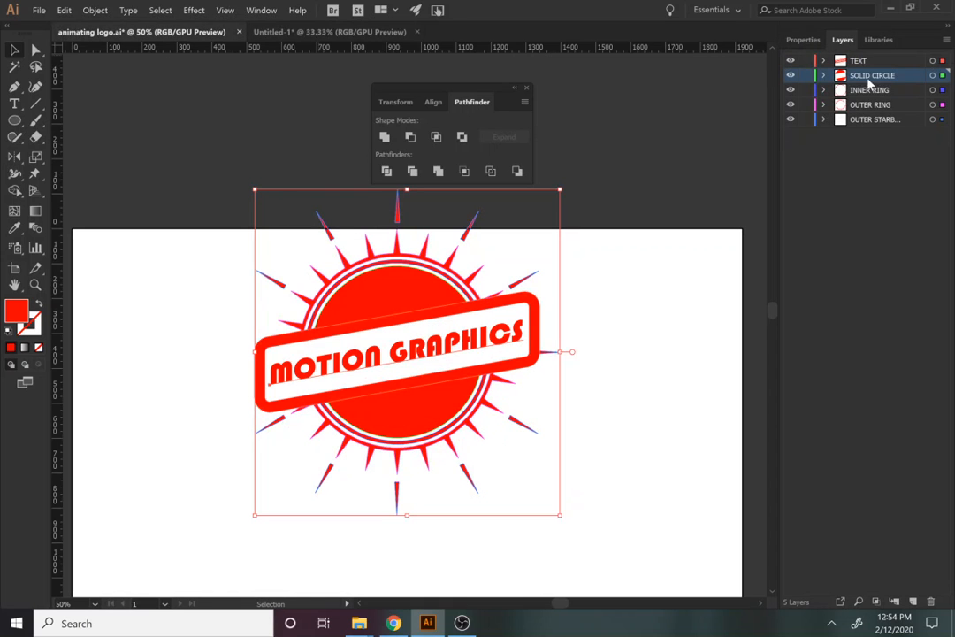
pyautogui.click(856, 62)
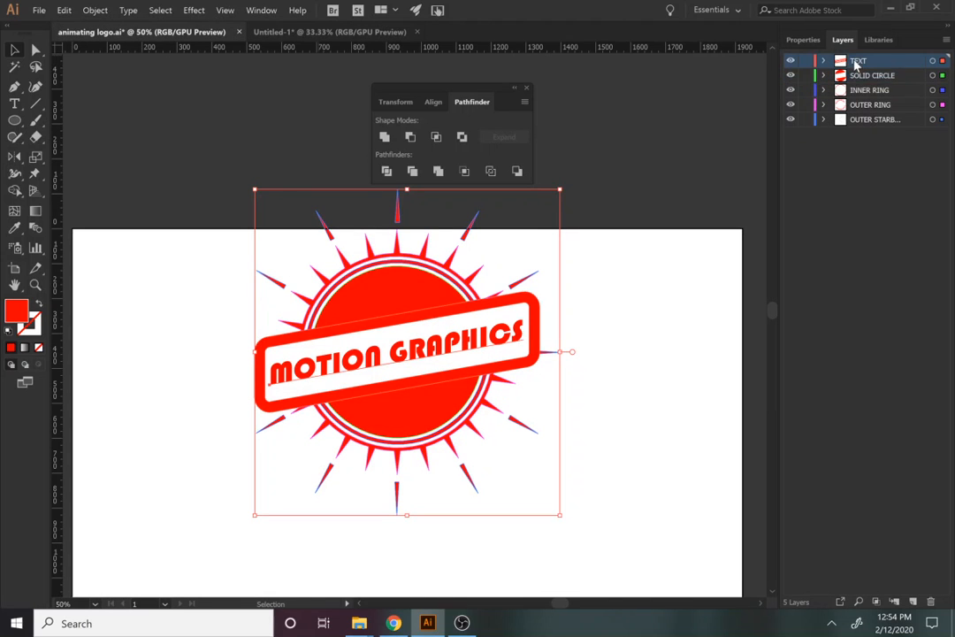
pyautogui.click(802, 39)
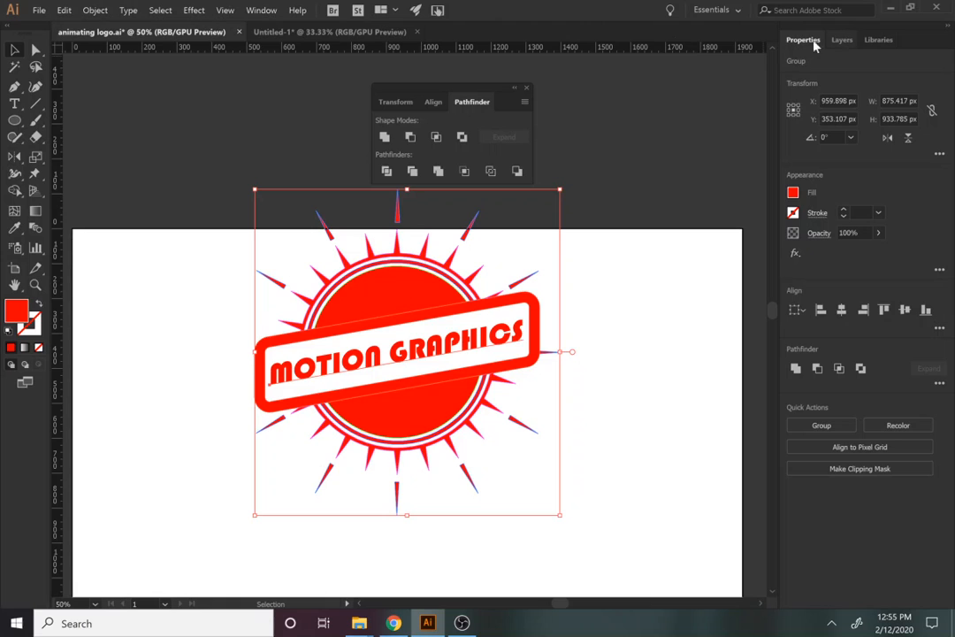
pyautogui.click(330, 32)
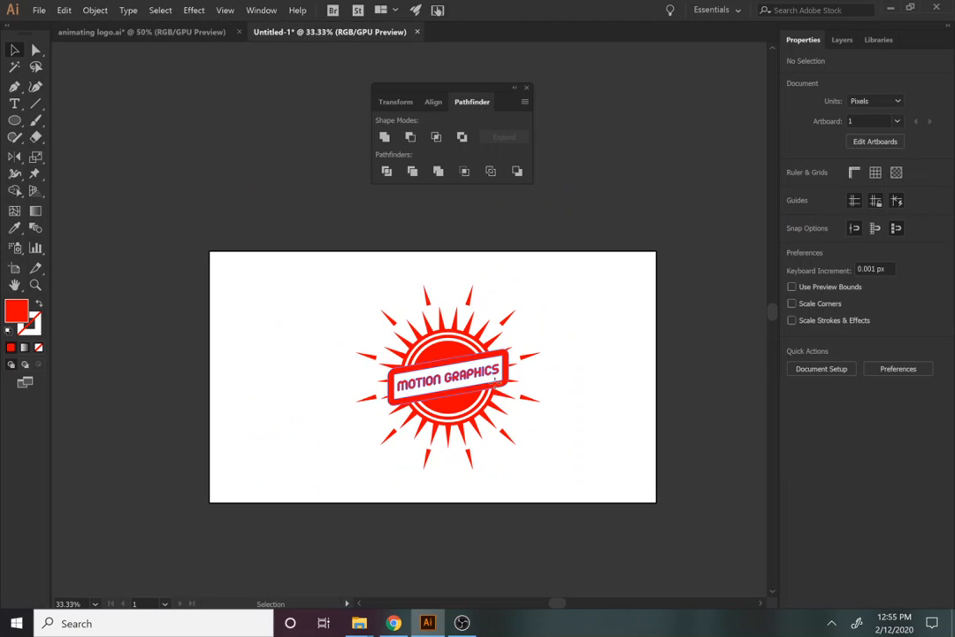
# Move the MOTION GRAPHICS text banner onto Layer 6 in place
pyautogui.click(494, 377)
pyautogui.press('Delete')
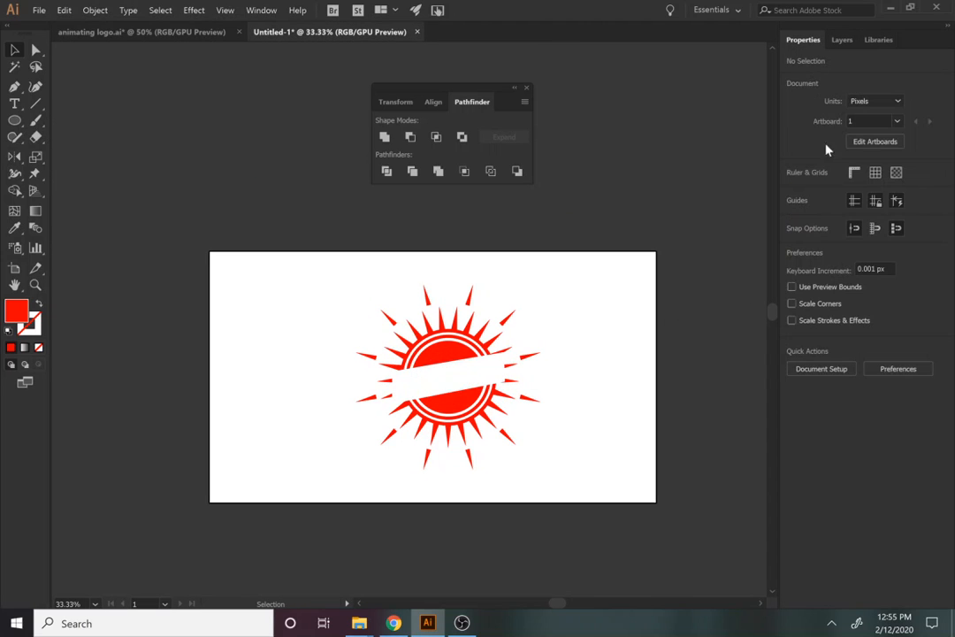
pyautogui.click(842, 39)
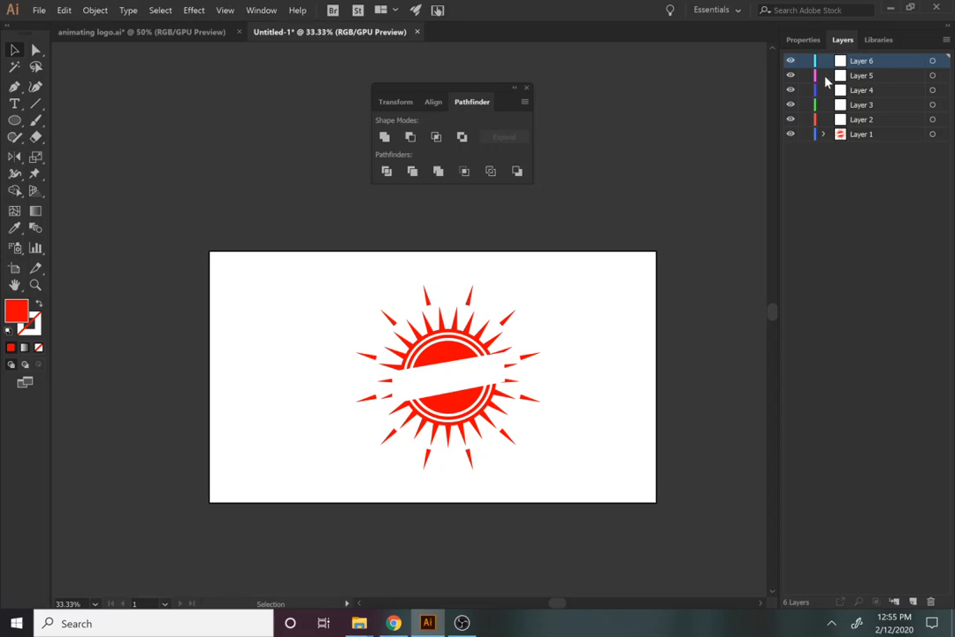
pyautogui.hotkey('ctrl', 'z')
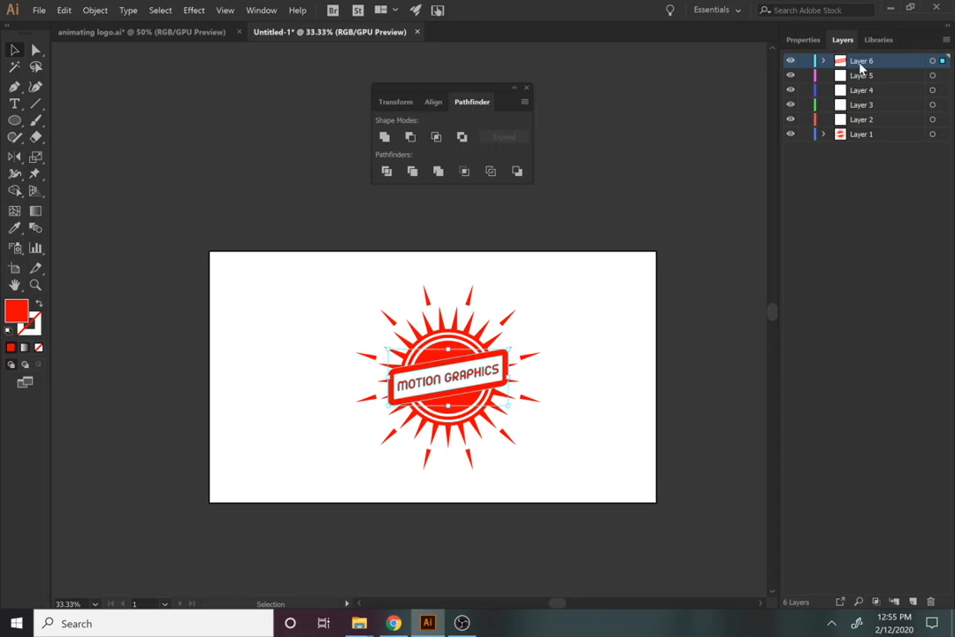
# Rename Layer 6 to TEXT
pyautogui.doubleClick(861, 61)
pyautogui.write('TE')
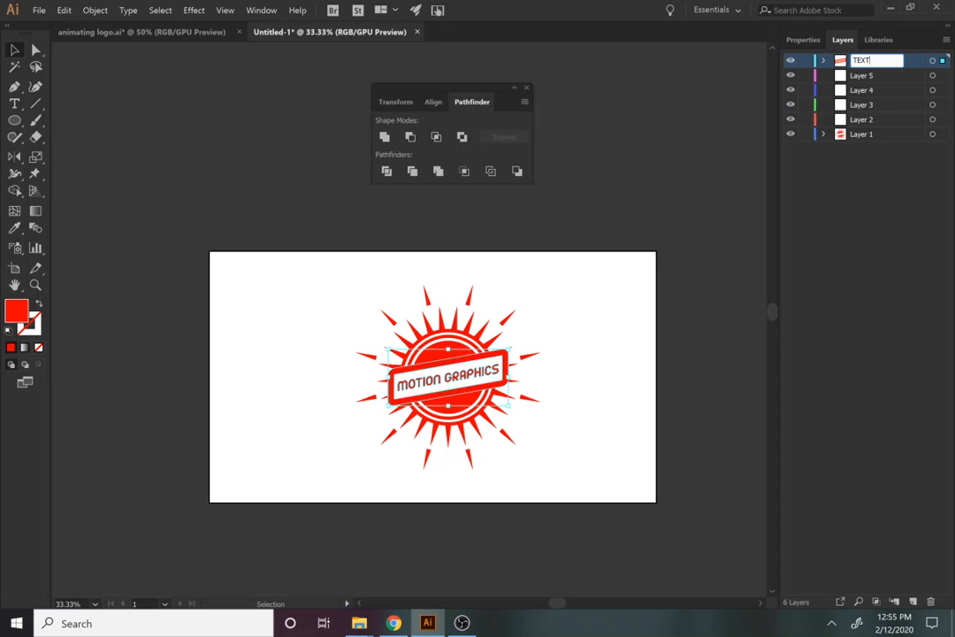
pyautogui.write('XT')
pyautogui.click(880, 189)
# Compare Layer 5 with the reference file's SOLID CIRCLE layer and make it active
pyautogui.click(869, 80)
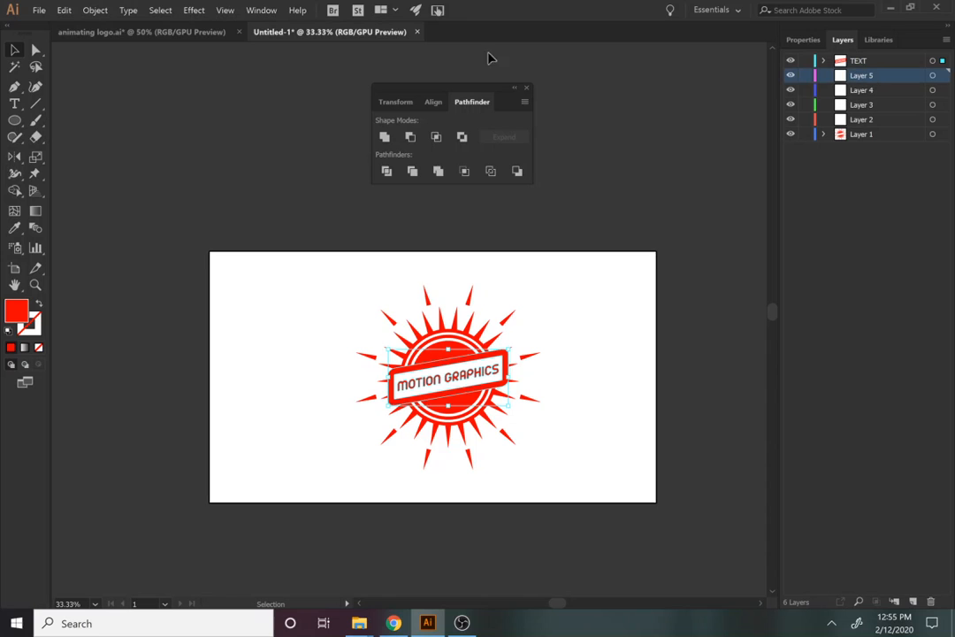
pyautogui.click(190, 35)
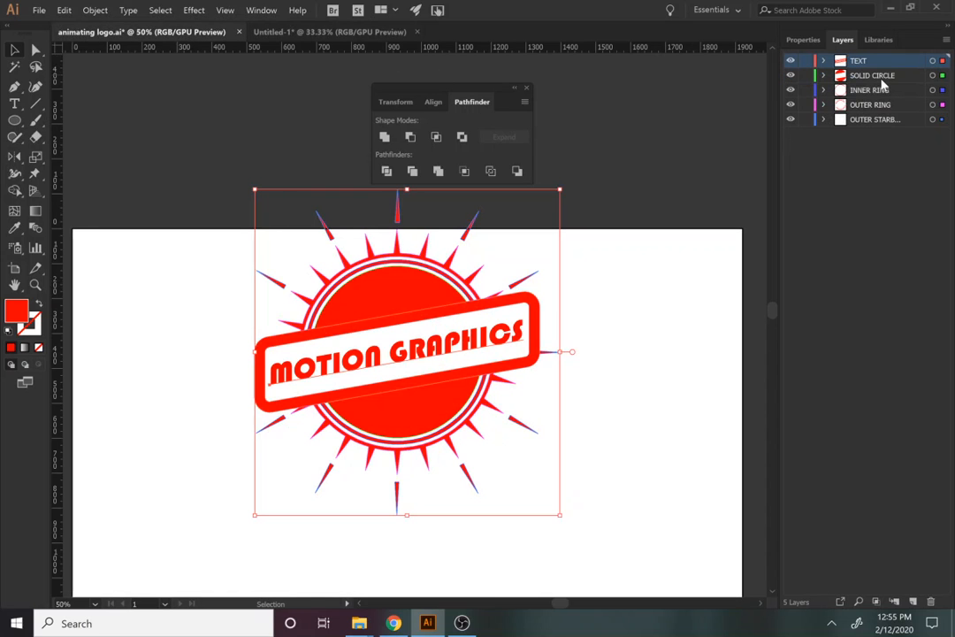
pyautogui.click(880, 78)
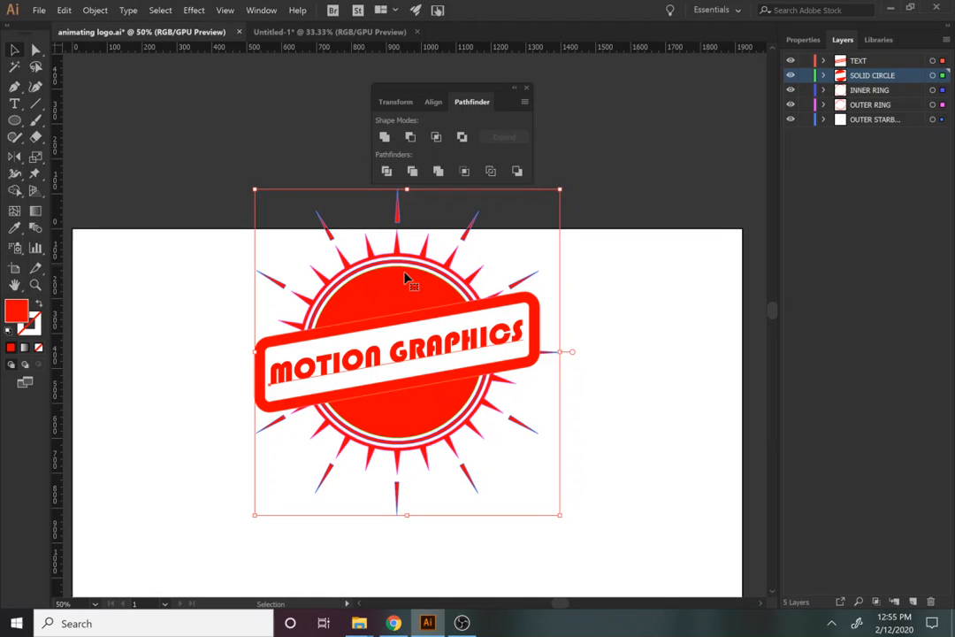
pyautogui.click(329, 32)
pyautogui.click(871, 78)
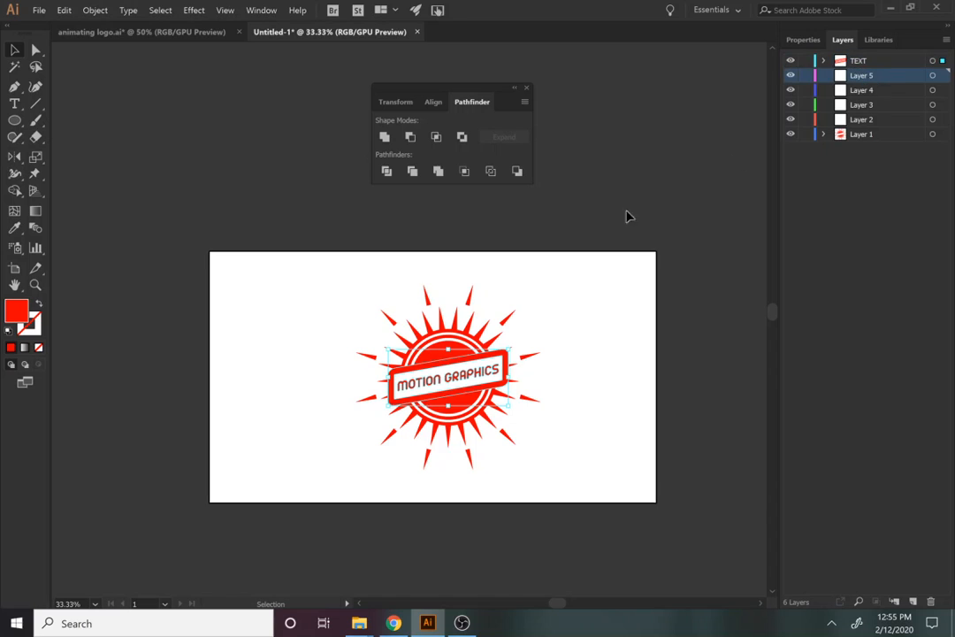
# Move both red half-circles onto Layer 5 in place
pyautogui.click(255, 181)
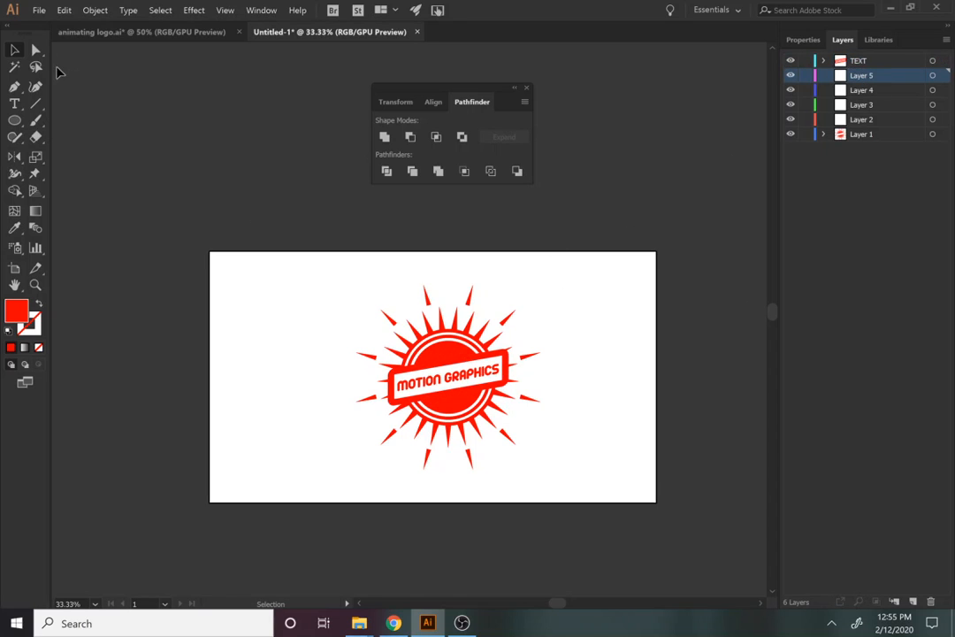
pyautogui.click(35, 50)
pyautogui.click(446, 356)
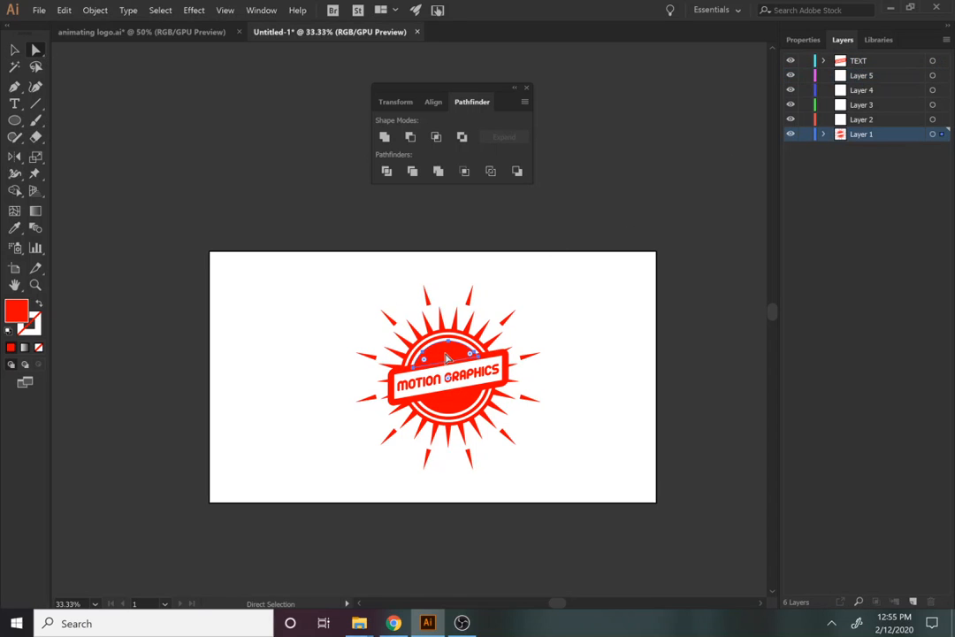
pyautogui.keyDown('shift'); pyautogui.click(450, 408); pyautogui.keyUp('shift')
pyautogui.hotkey('ctrl', 'x')
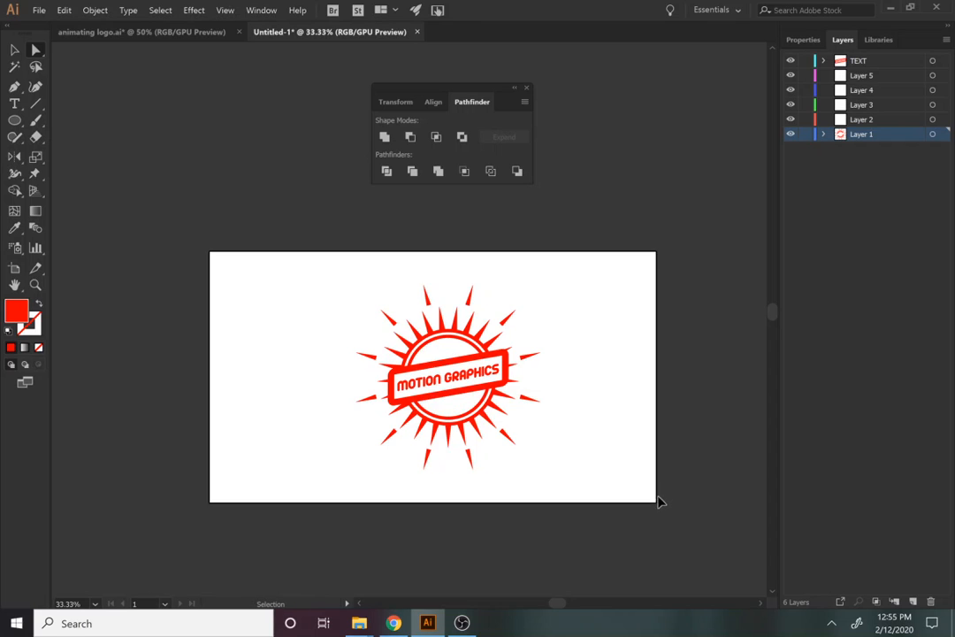
pyautogui.click(858, 77)
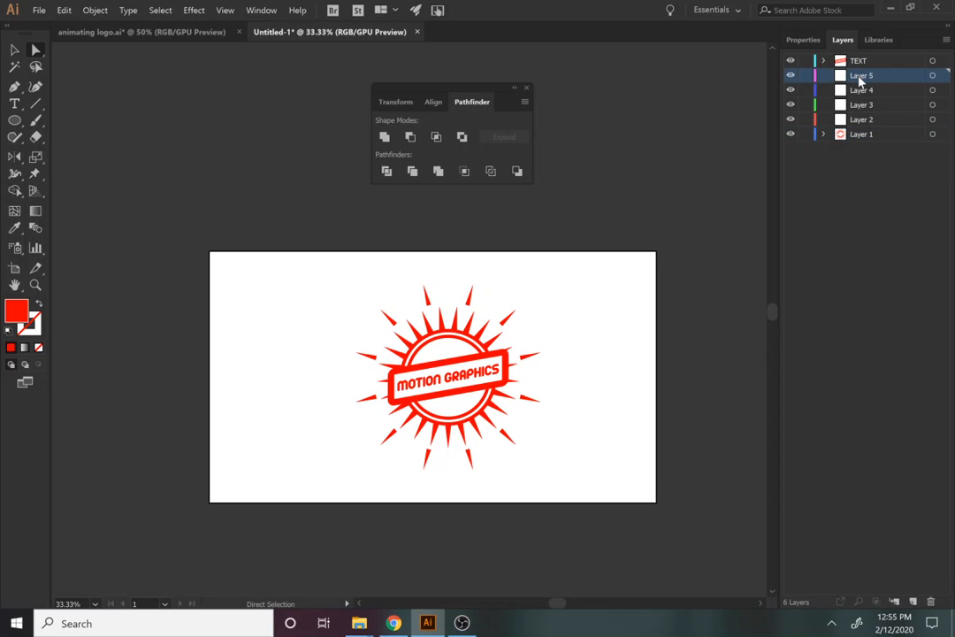
pyautogui.hotkey('ctrl', 'f')
# Rename Layer 5 to SOLID CIRCLE
pyautogui.doubleClick(858, 77)
pyautogui.write('SOLID CIRCLE')
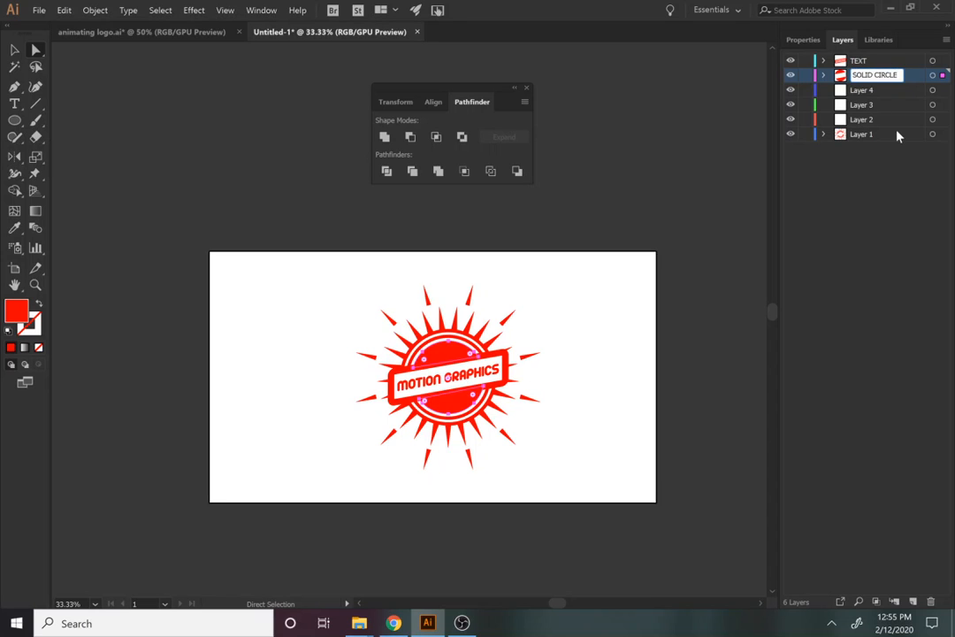
pyautogui.click(881, 93)
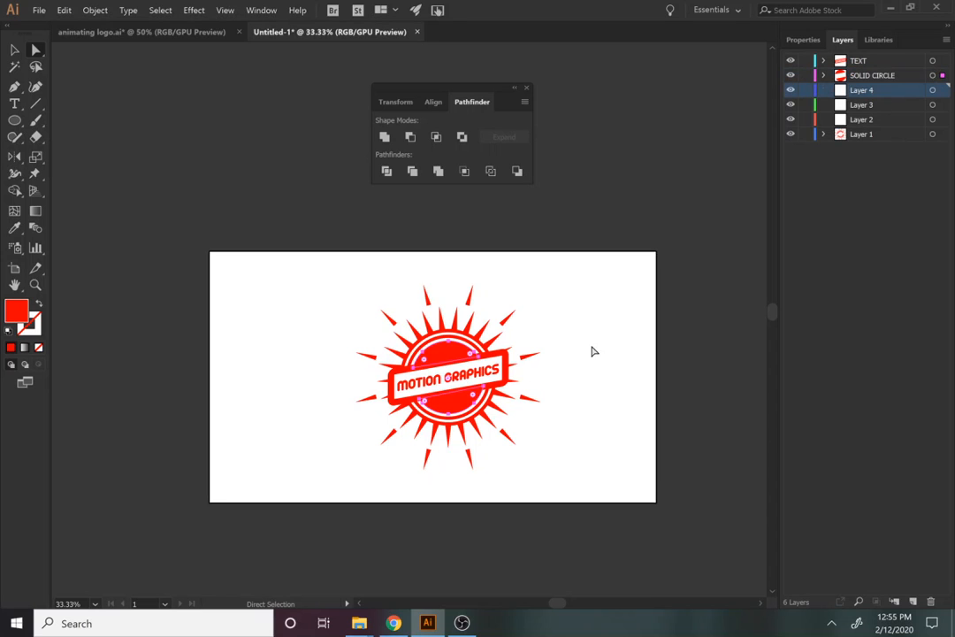
# Recheck the reference logo file and select the upper arc of the inner ring
pyautogui.click(137, 32)
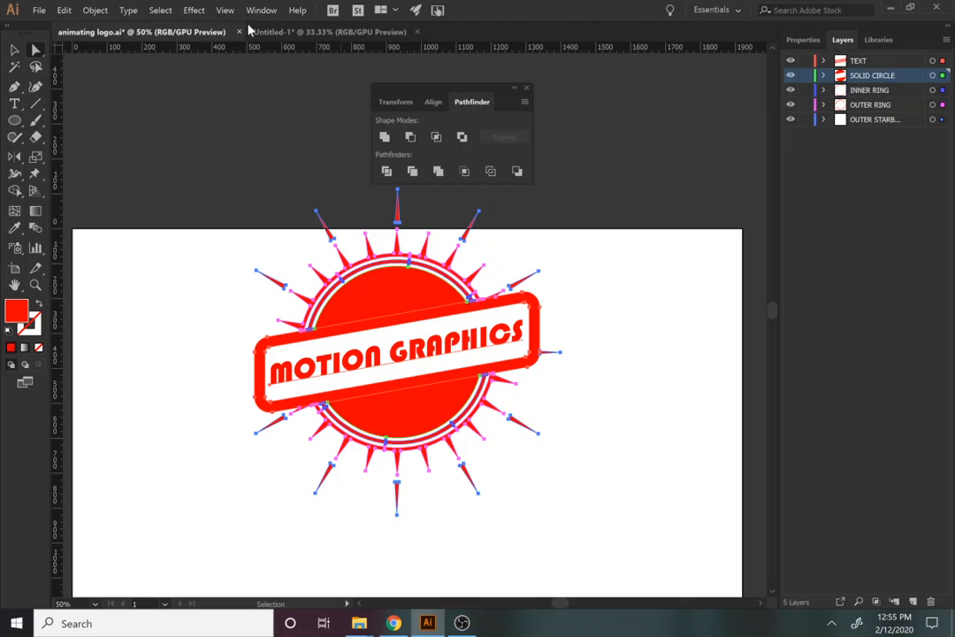
pyautogui.click(344, 32)
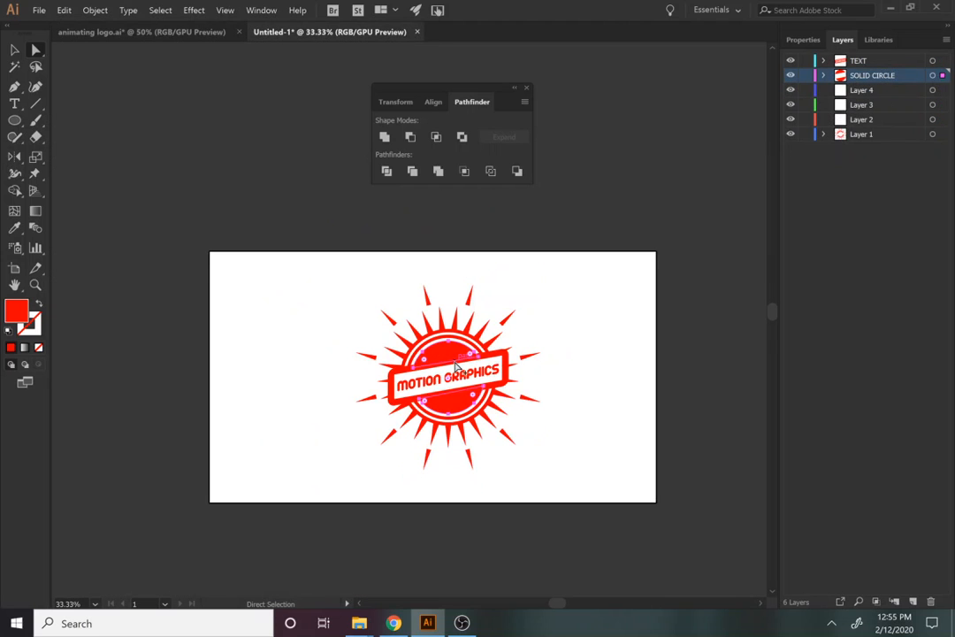
pyautogui.scroll(2, 457, 368)
pyautogui.click(463, 316)
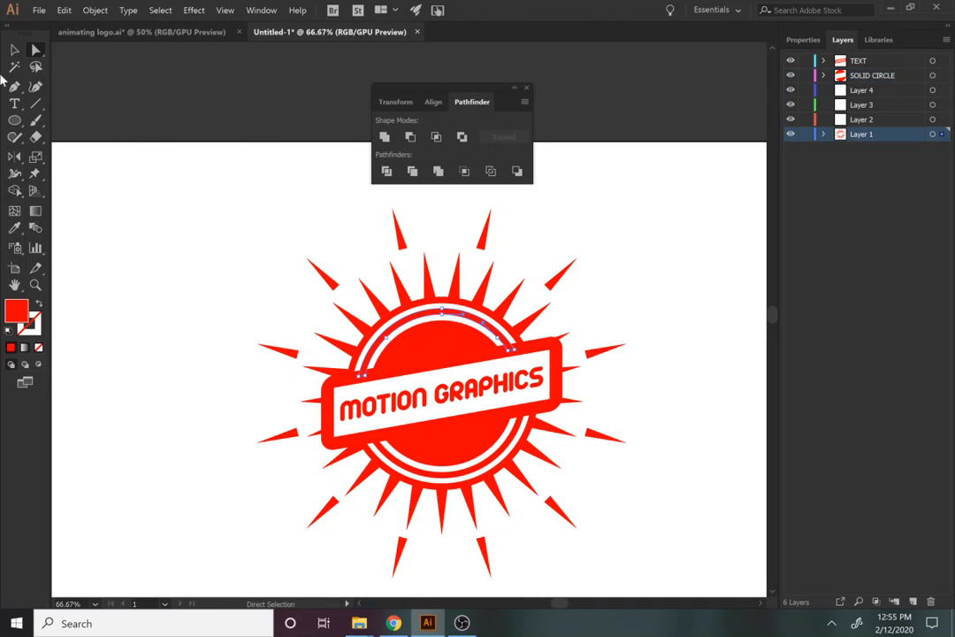
# Group the inner ring arcs, undoing an accidental distortion of them
pyautogui.keyDown('shift'); pyautogui.click(439, 477); pyautogui.keyUp('shift')
pyautogui.hotkey('ctrl', 'g')
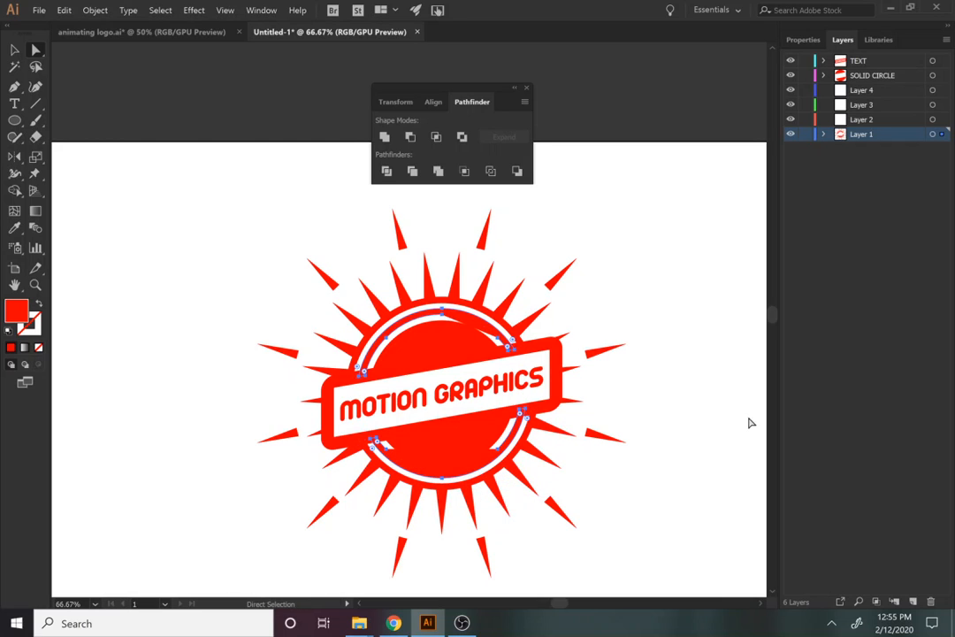
pyautogui.click(622, 482)
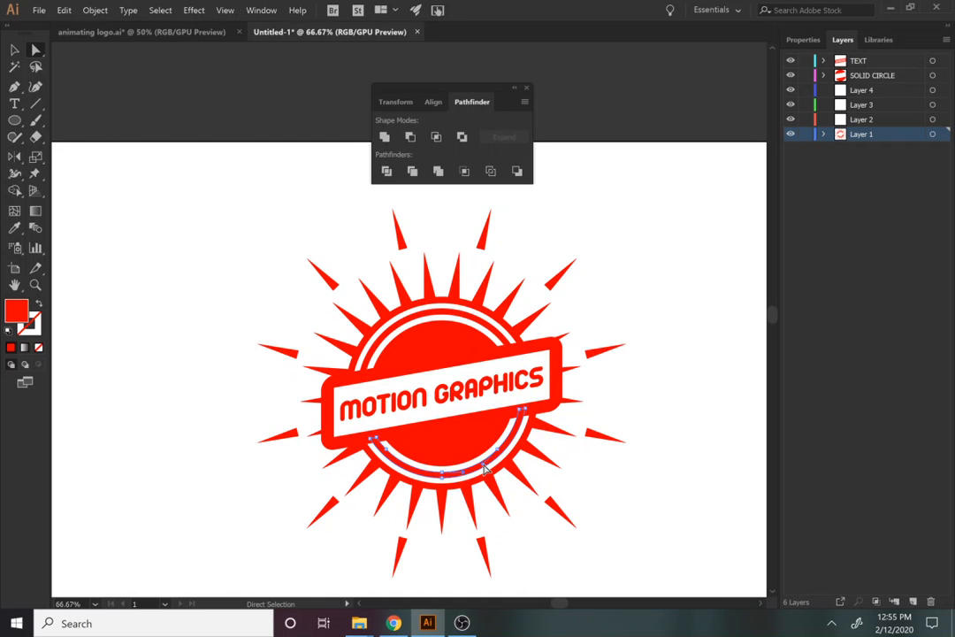
pyautogui.keyDown('ctrl'); pyautogui.click(473, 317); pyautogui.keyUp('ctrl')
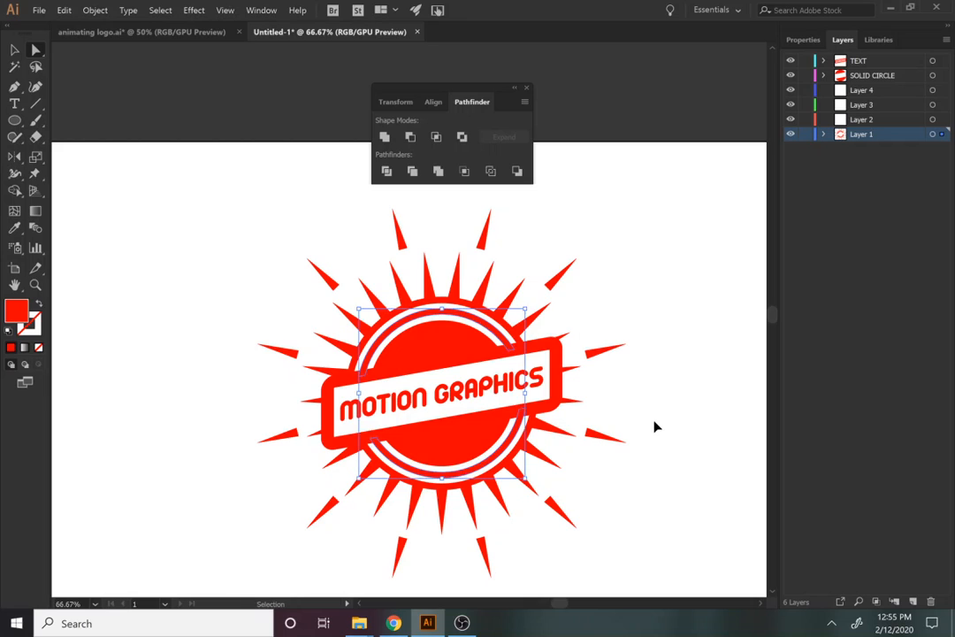
pyautogui.hotkey('ctrl', 'z')
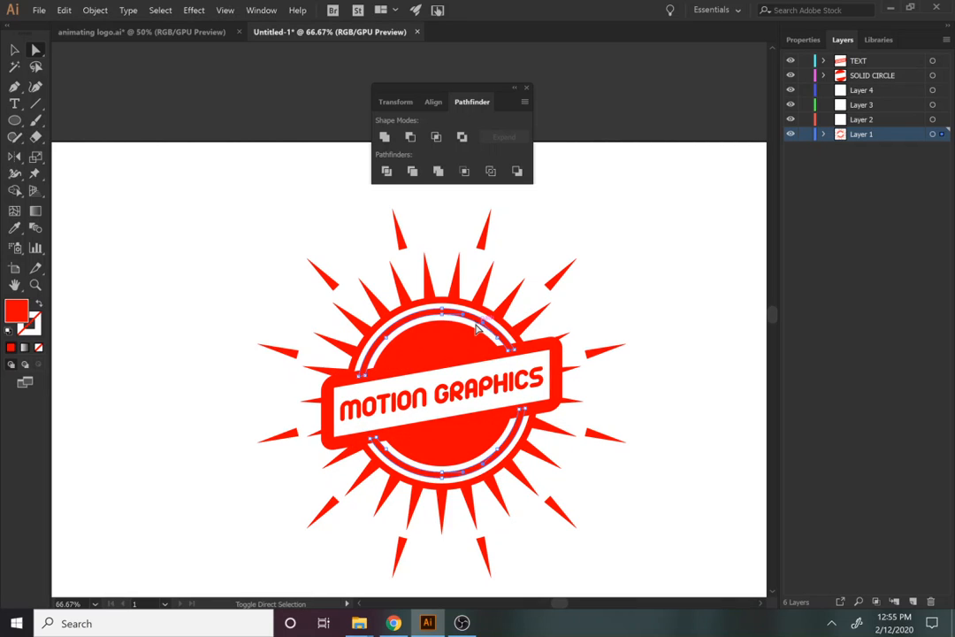
pyautogui.press('v')
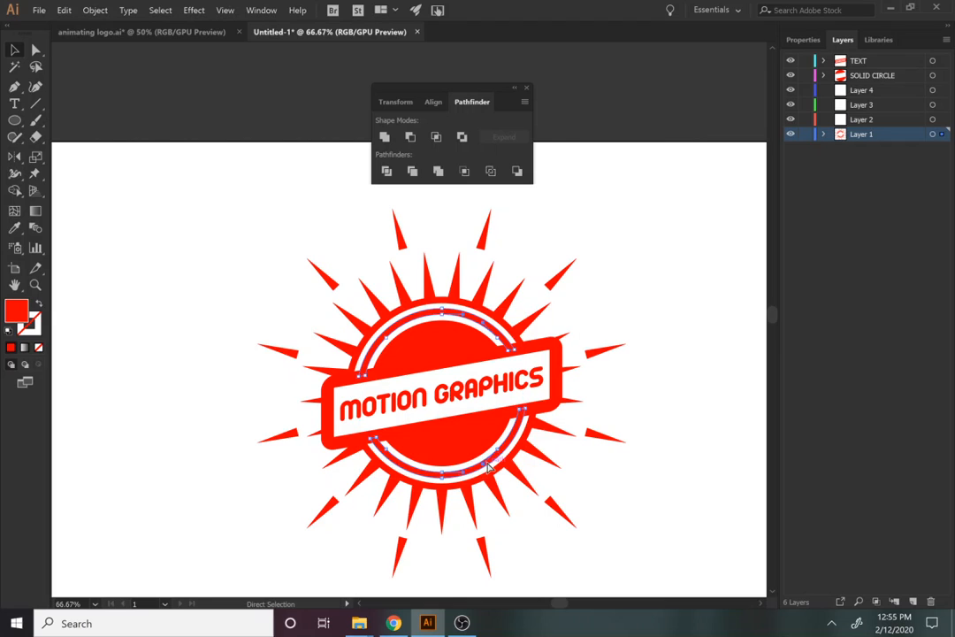
pyautogui.hotkey('ctrl', 'z')
pyautogui.click(648, 481)
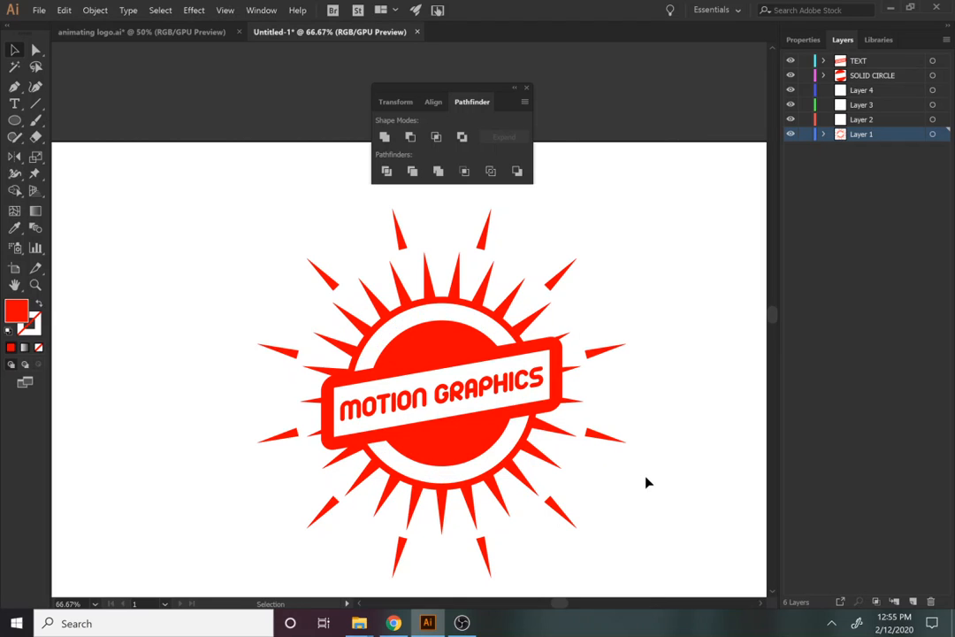
# Target Layer 4 and select the inner sunburst group to check its properties
pyautogui.click(857, 92)
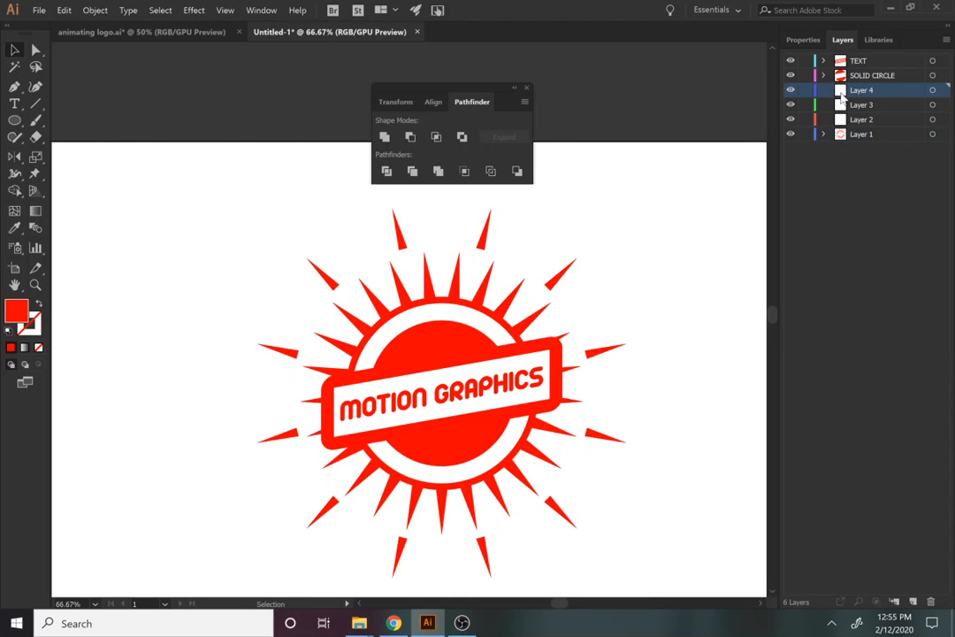
pyautogui.hotkey('ctrl', 'f')
pyautogui.hotkey('ctrl', 'z')
pyautogui.hotkey('ctrl', 'z')
pyautogui.press('v')
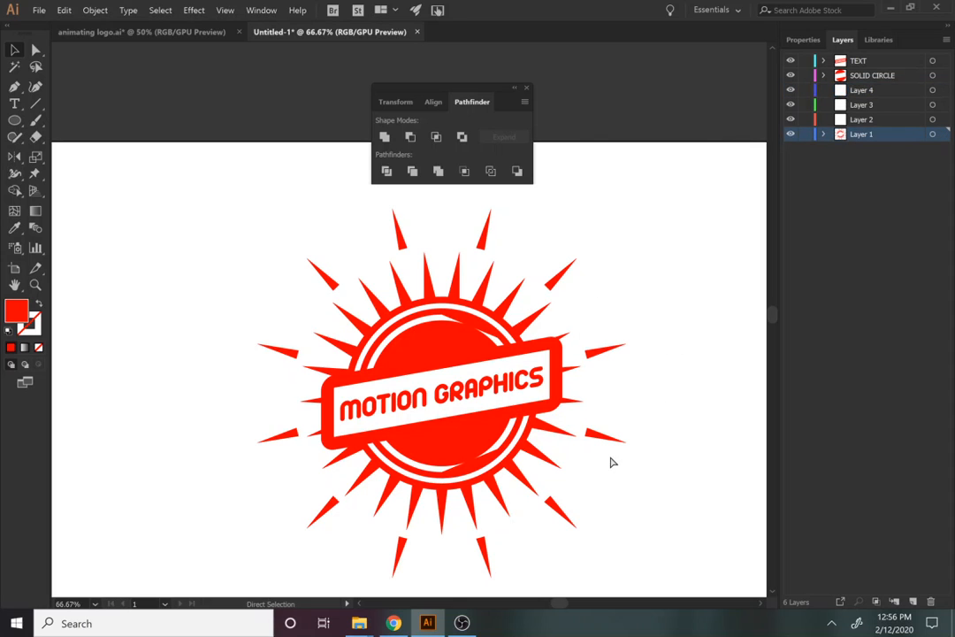
pyautogui.click(497, 456)
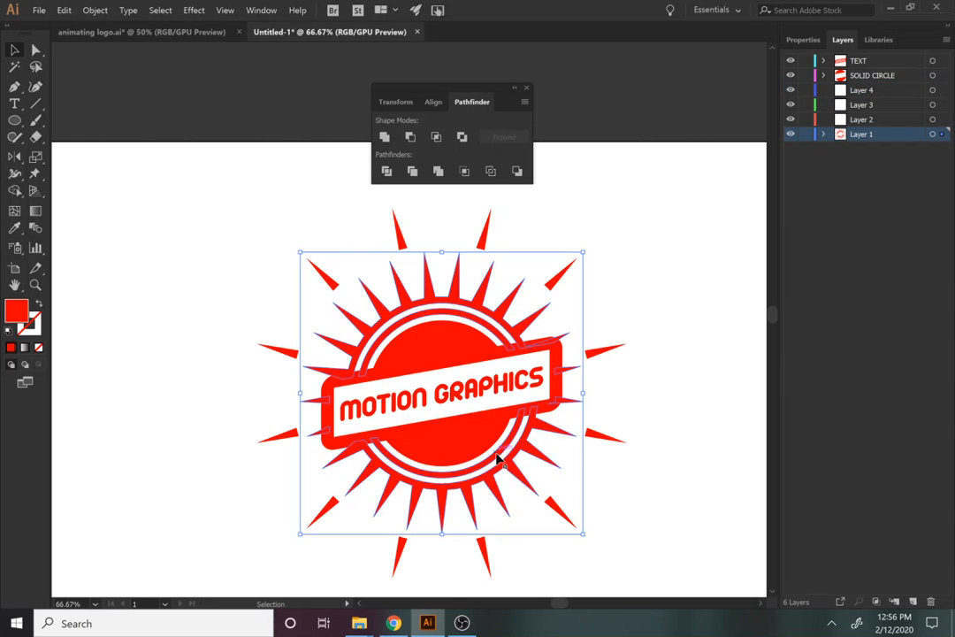
pyautogui.click(803, 39)
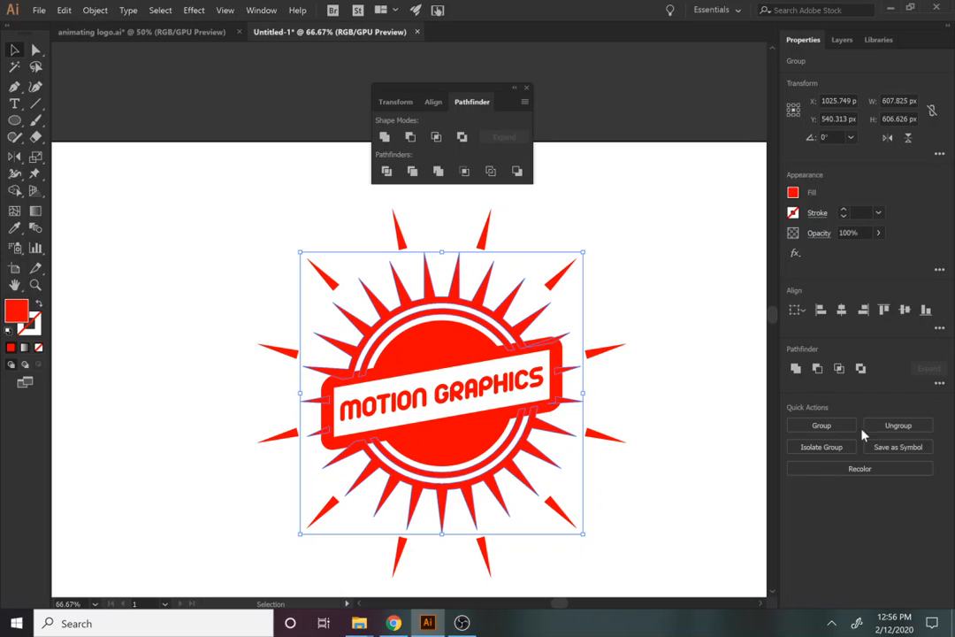
pyautogui.click(630, 449)
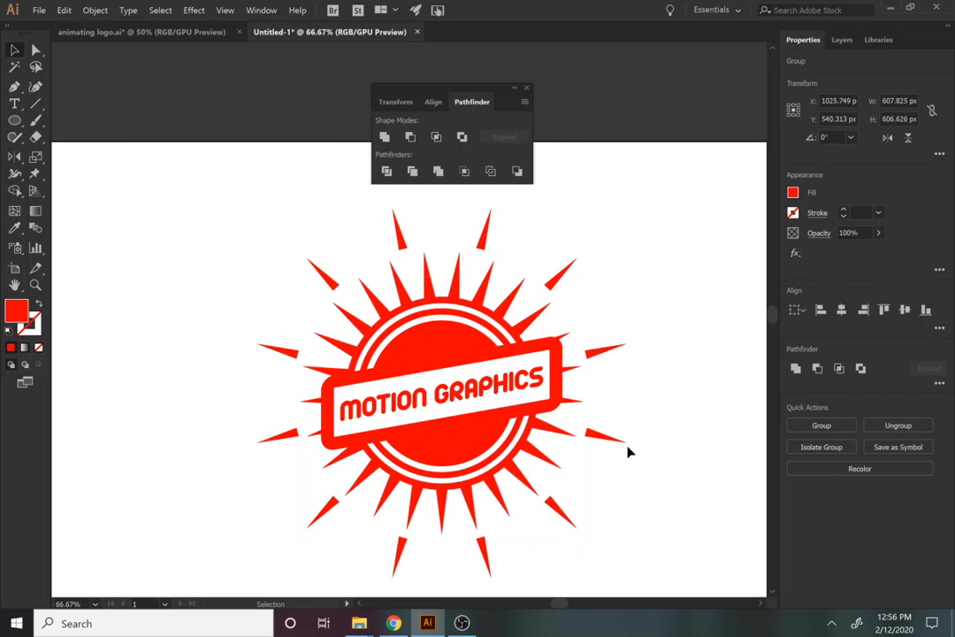
# Cut the white inner ring, paste it in place on Layer 4, and rename that layer INNER RING
pyautogui.click(501, 452)
pyautogui.press('a')
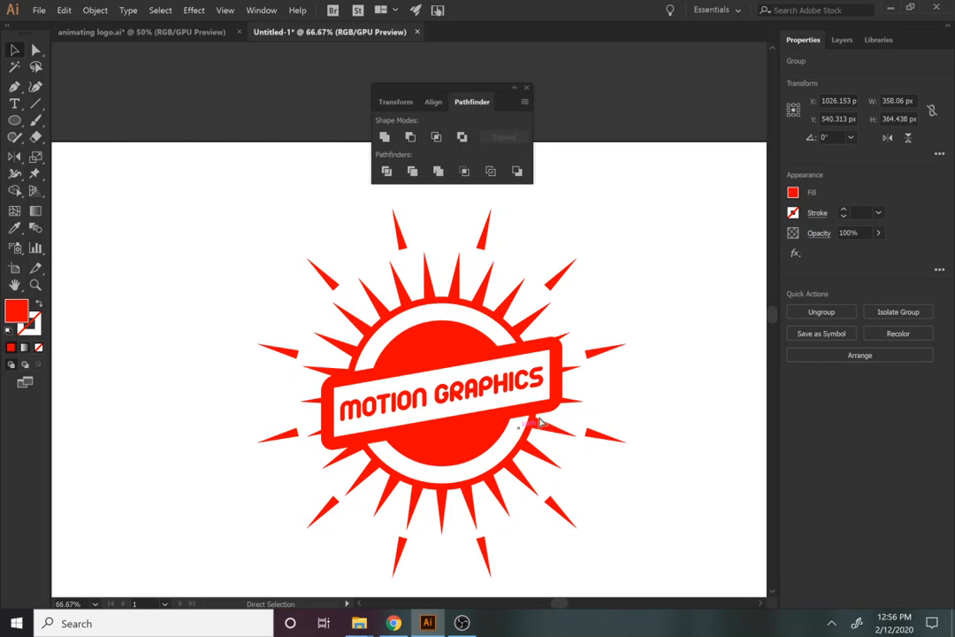
pyautogui.hotkey('ctrl', 'x')
pyautogui.click(844, 45)
pyautogui.click(857, 91)
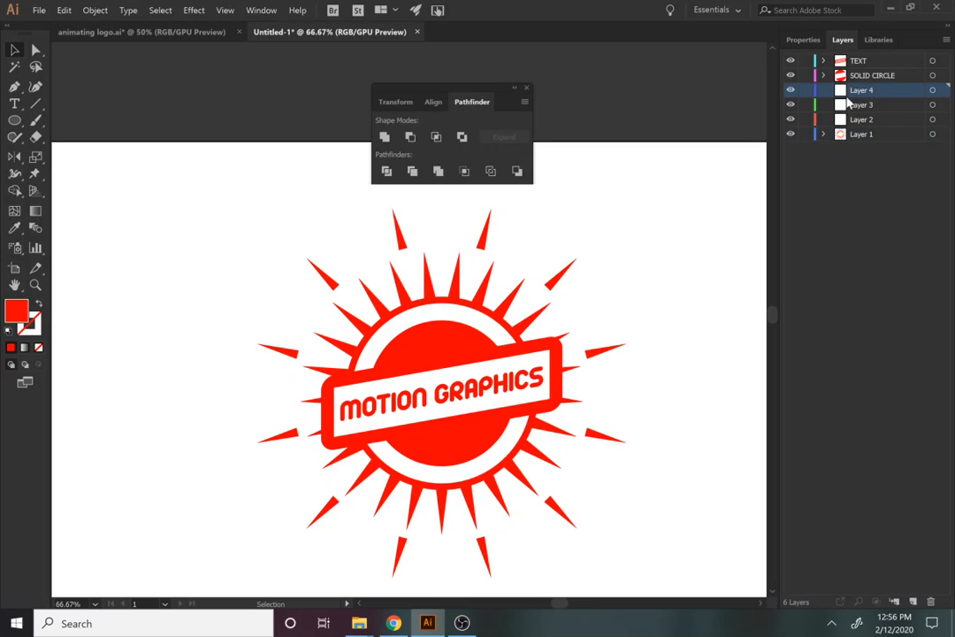
pyautogui.hotkey('ctrl', 'f')
pyautogui.doubleClick(856, 91)
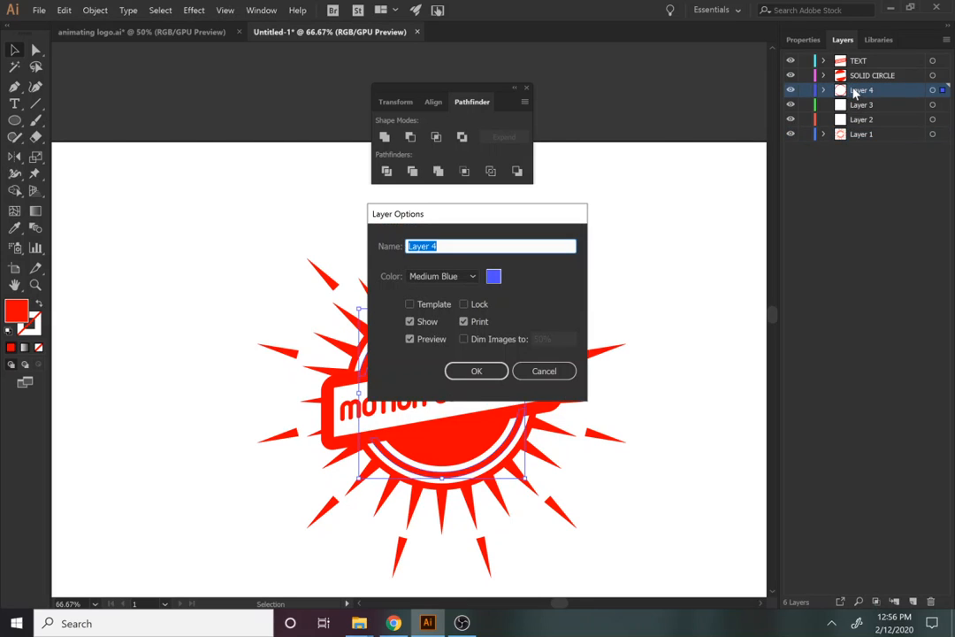
pyautogui.write('INNER RING')
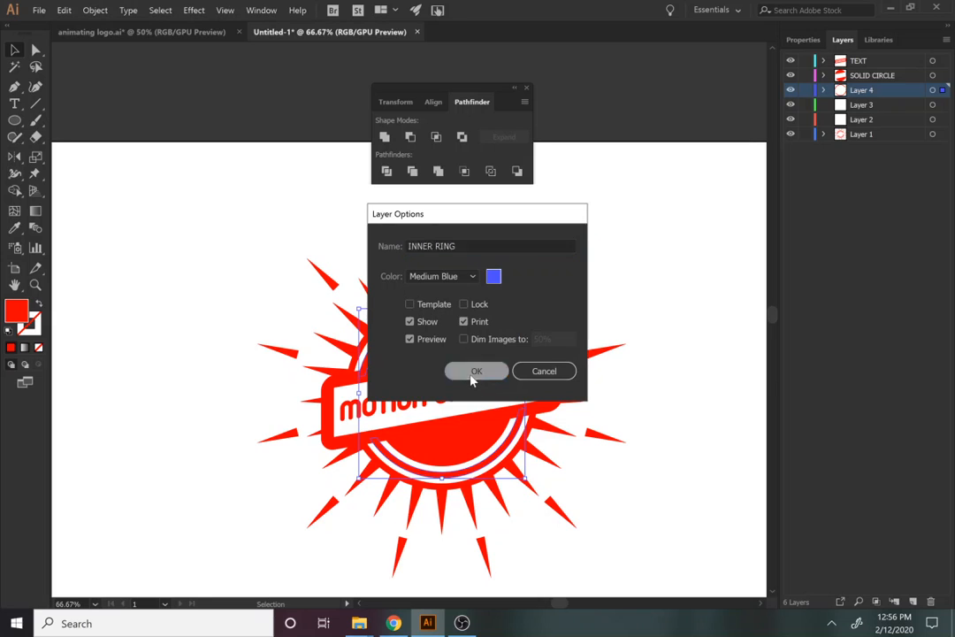
pyautogui.click(475, 374)
pyautogui.click(872, 105)
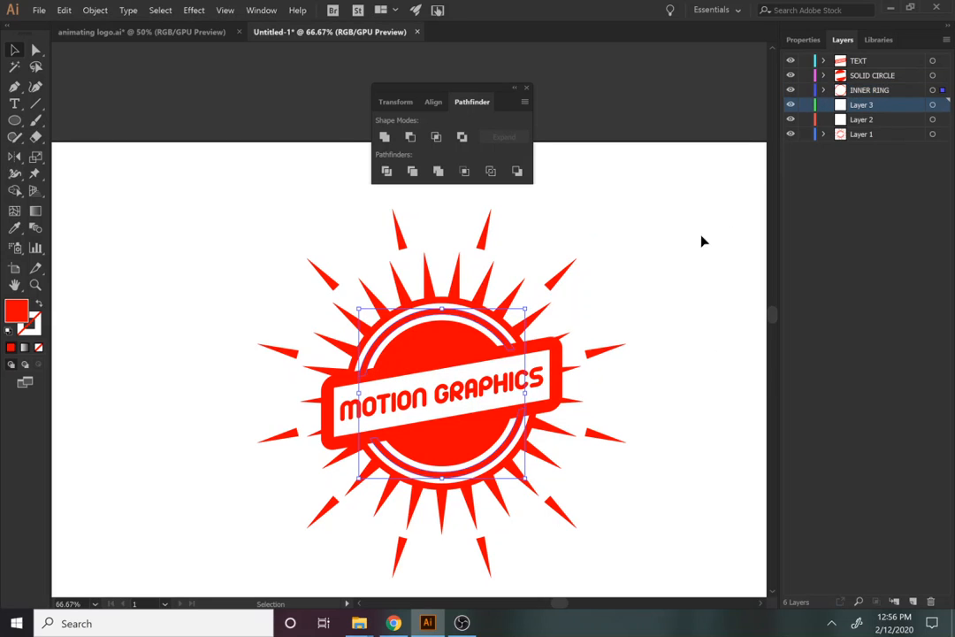
pyautogui.click(650, 277)
# Cut the short inner spikes and paste them in place on Layer 3, renamed SMALL STARBURST
pyautogui.click(510, 326)
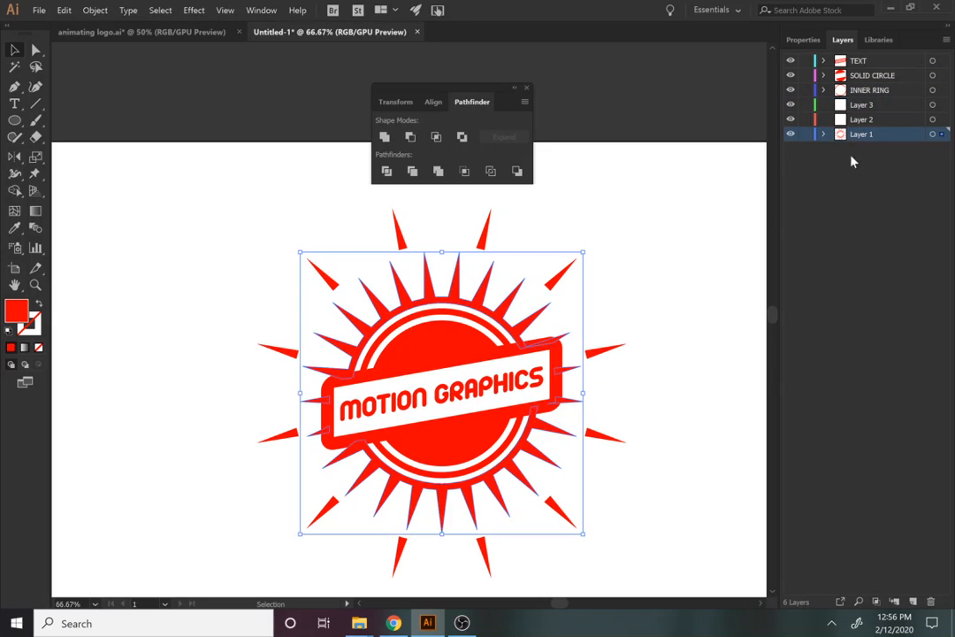
pyautogui.press('a')
pyautogui.press('Delete')
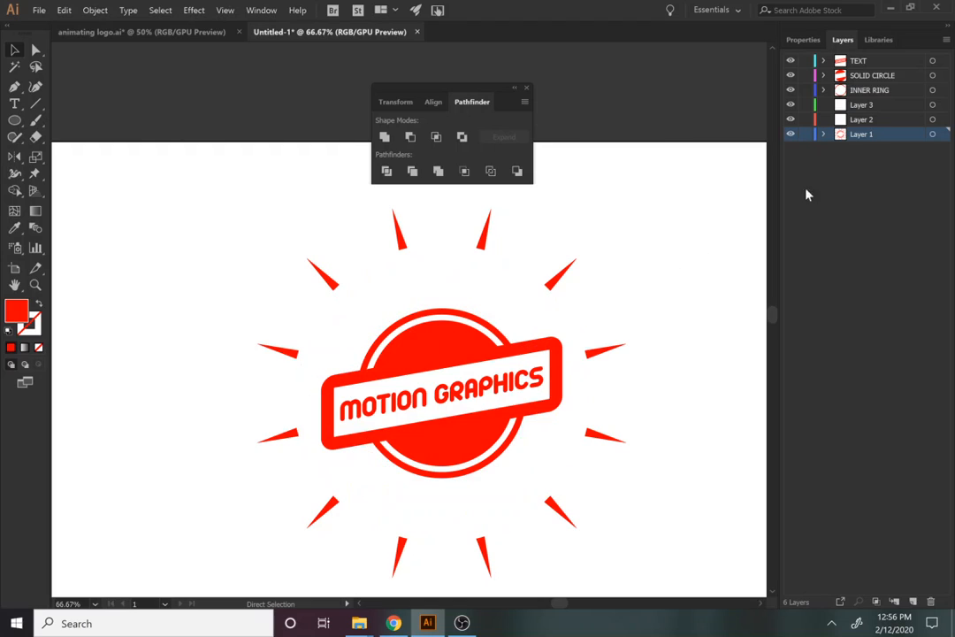
pyautogui.click(866, 108)
pyautogui.doubleClick(864, 105)
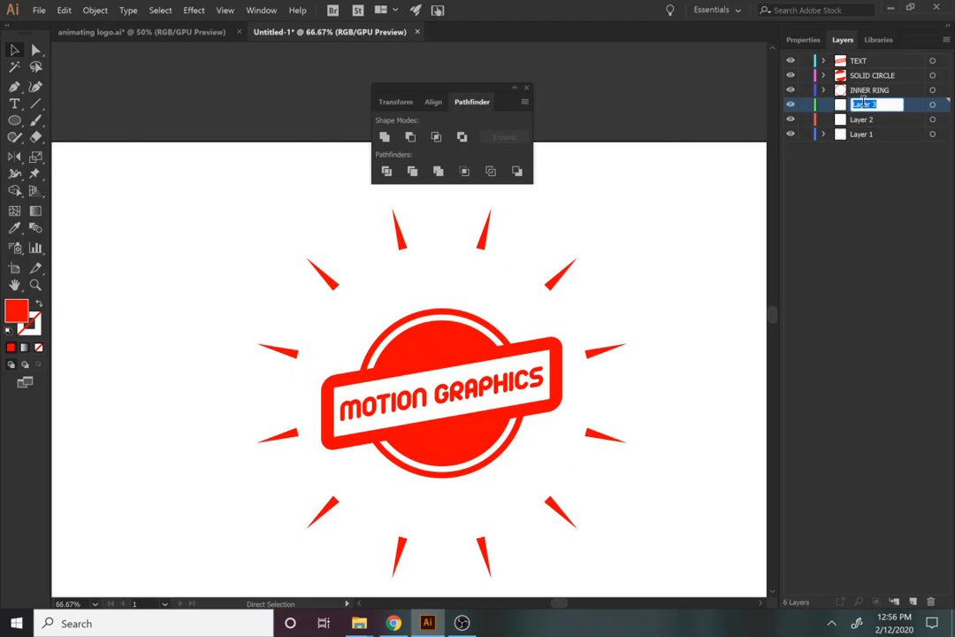
pyautogui.write('SMAL')
pyautogui.write('L STARBURS')
pyautogui.write('T')
pyautogui.press('Return')
pyautogui.hotkey('ctrl', 'f')
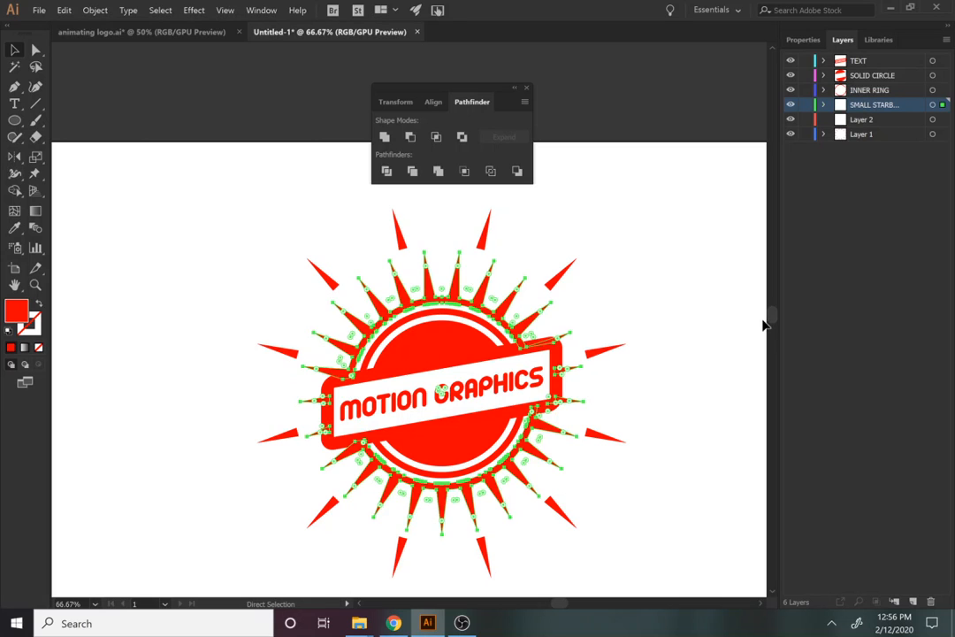
# Cut the long outer spikes and paste them in place on Layer 1
pyautogui.click(638, 465)
pyautogui.click(604, 438)
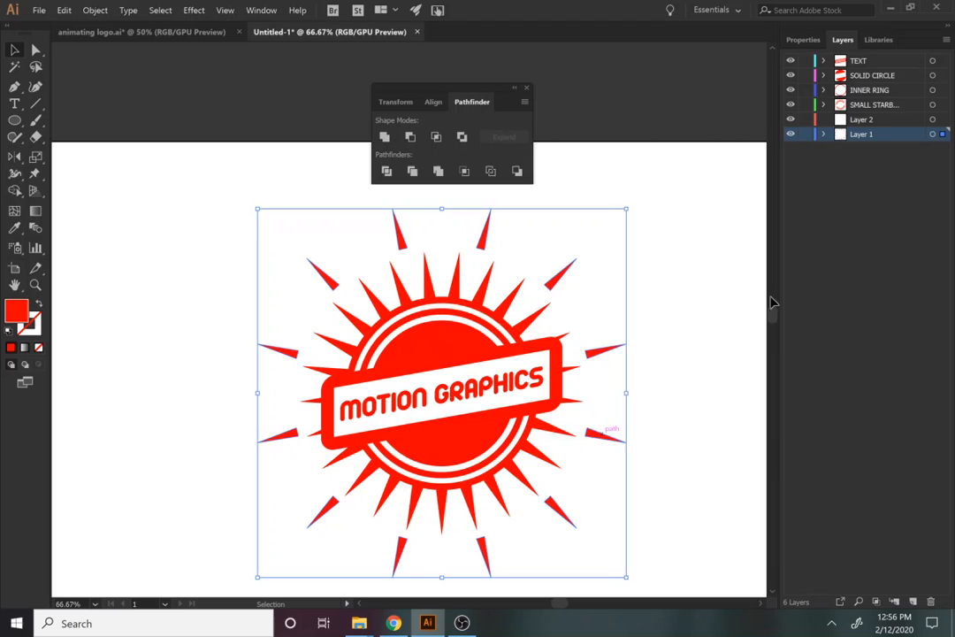
pyautogui.click(871, 122)
pyautogui.hotkey('ctrl', 'x')
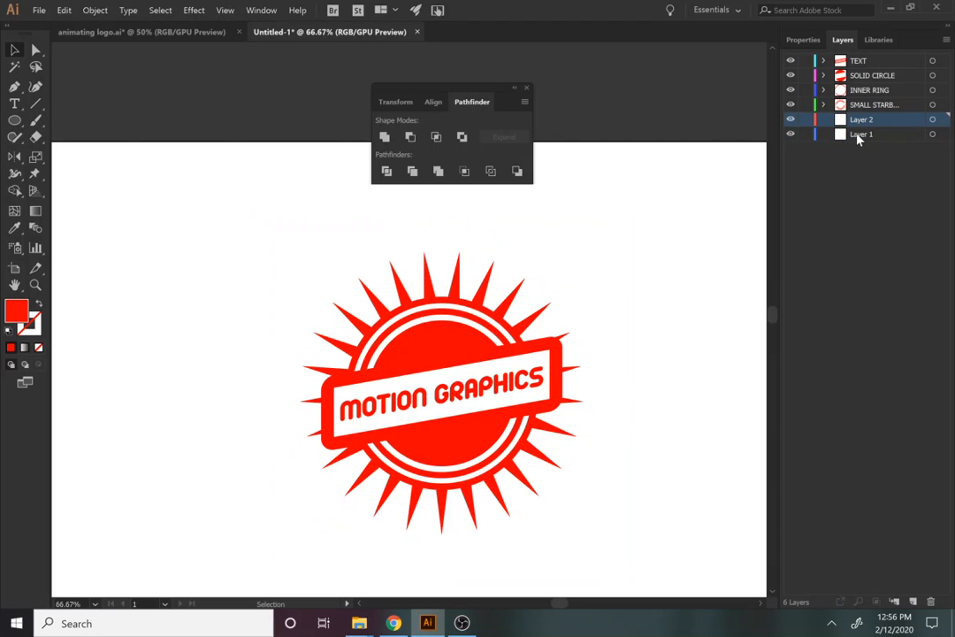
pyautogui.click(859, 134)
pyautogui.hotkey('ctrl', 'f')
# Delete the empty Layer 2 and rename Layer 1 to OUTER STARBURST
pyautogui.click(859, 121)
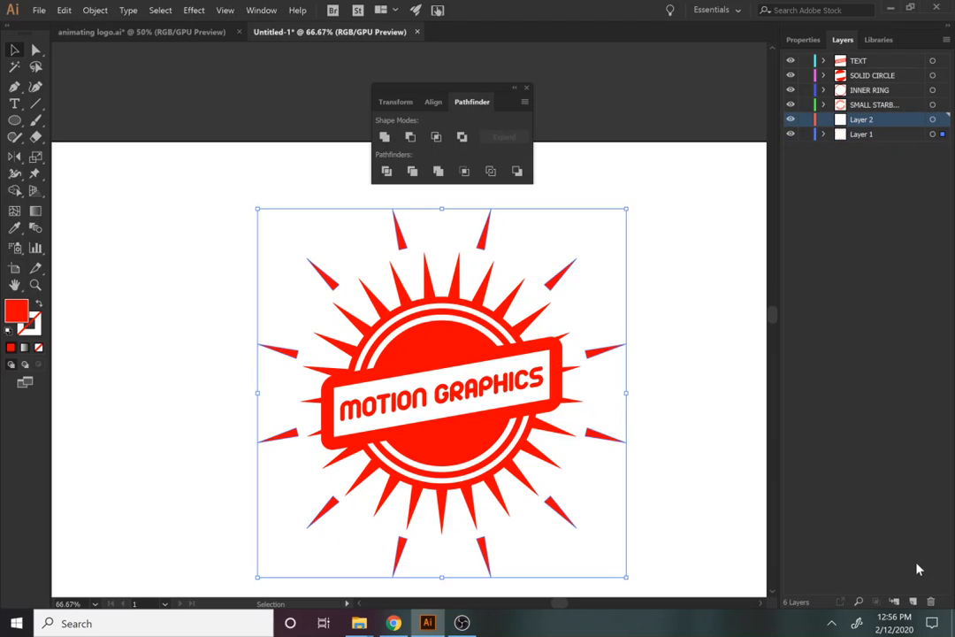
pyautogui.click(930, 601)
pyautogui.doubleClick(867, 122)
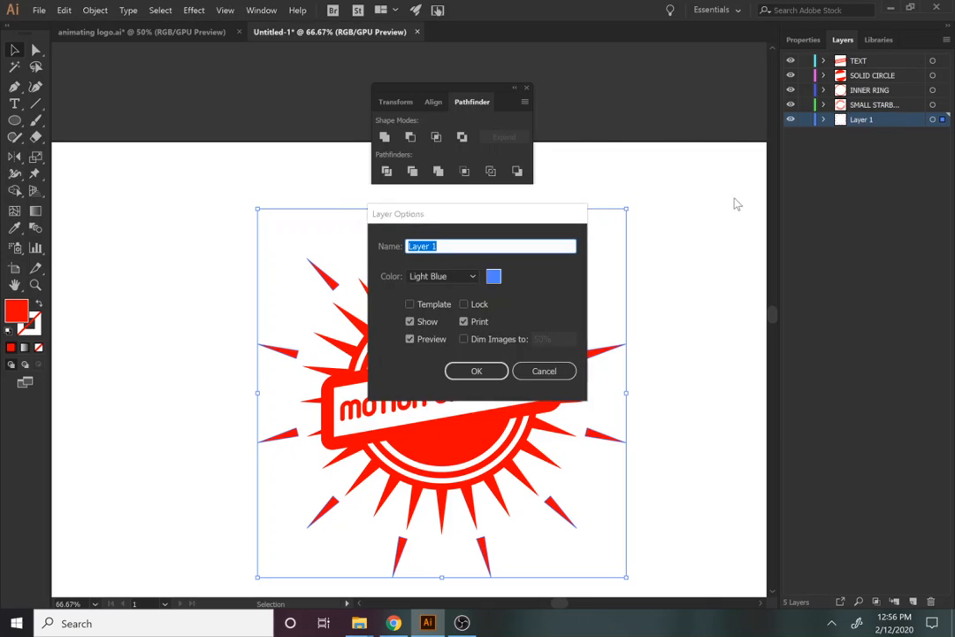
pyautogui.write('OUTER STARBURST')
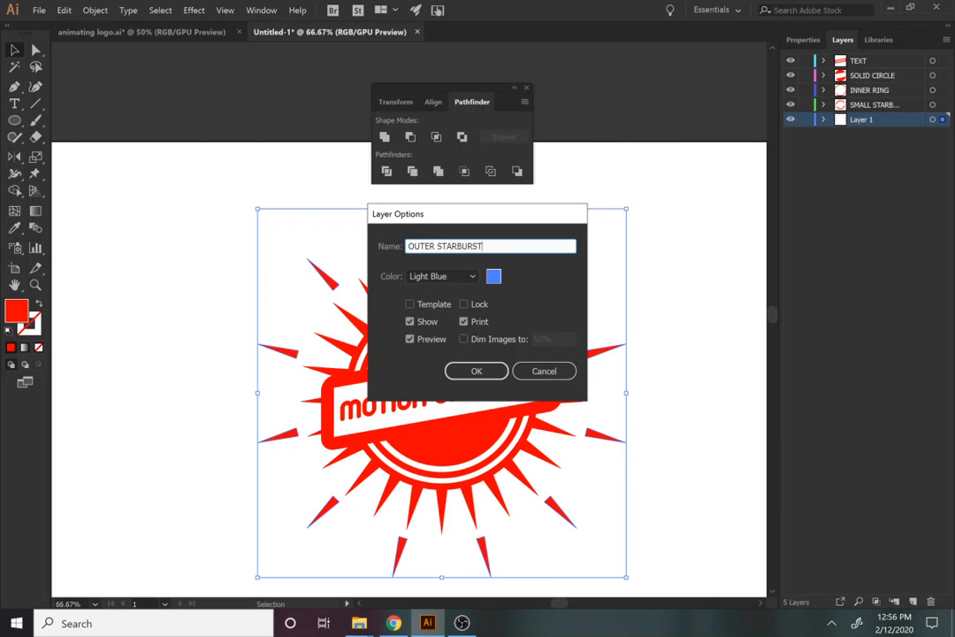
pyautogui.click(475, 371)
# Save the document as ANIMATING A LOGO in the Pictures folder
pyautogui.click(39, 9)
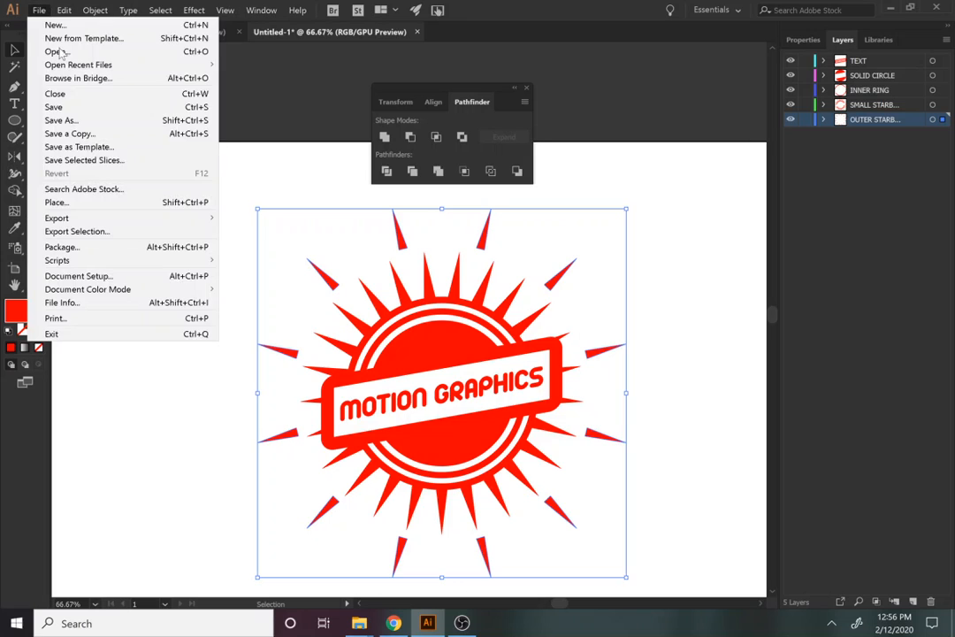
pyautogui.click(77, 110)
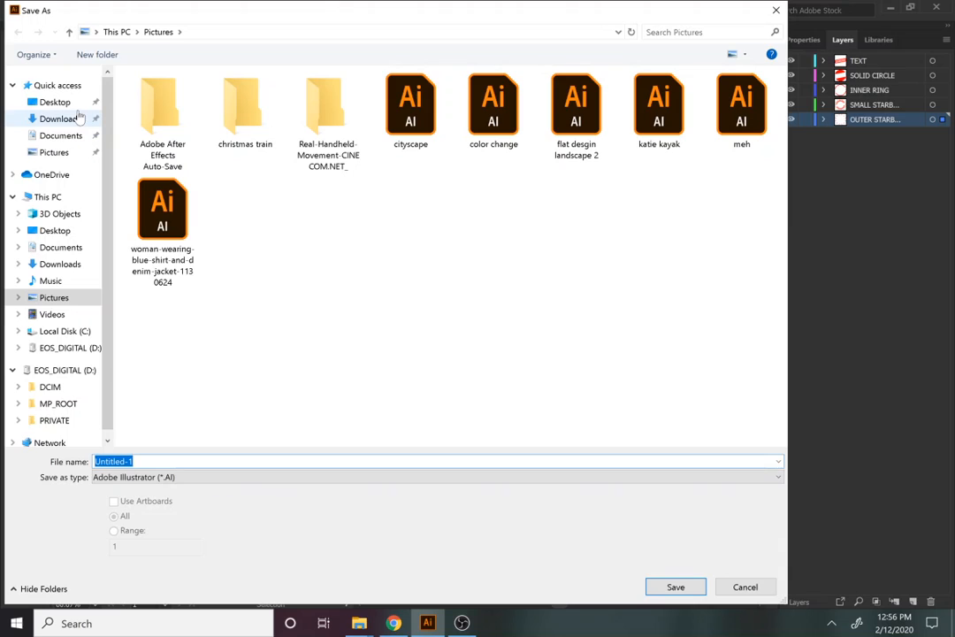
pyautogui.press('BackSpace')
pyautogui.write('ANIMATING A ')
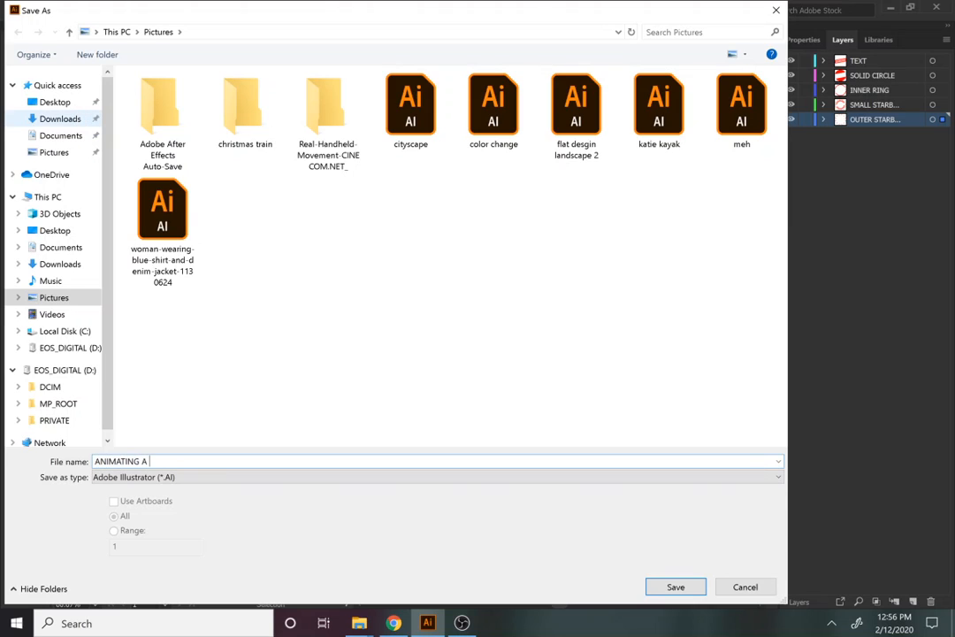
pyautogui.write('LOGO')
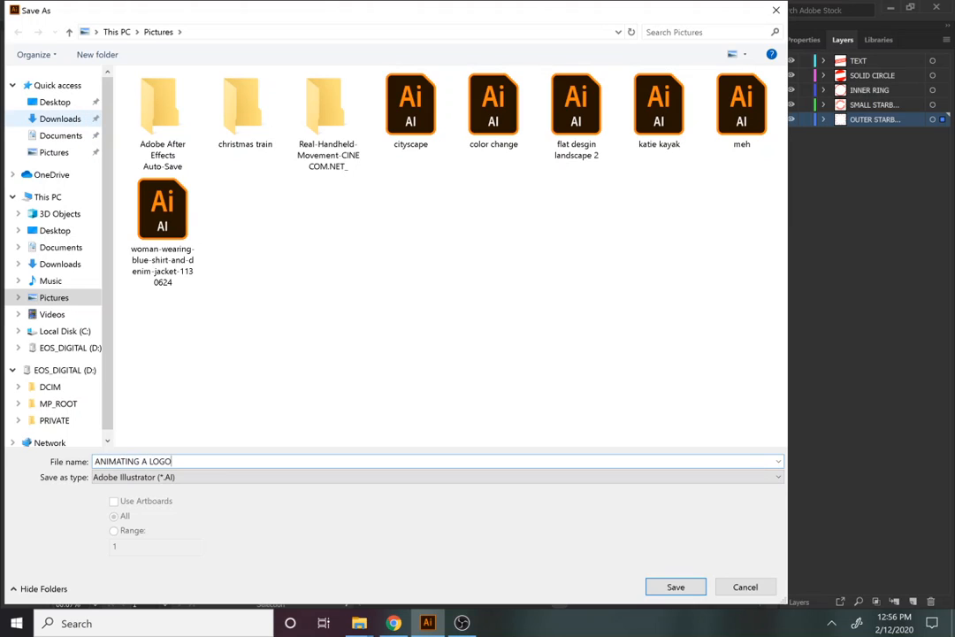
pyautogui.click(676, 588)
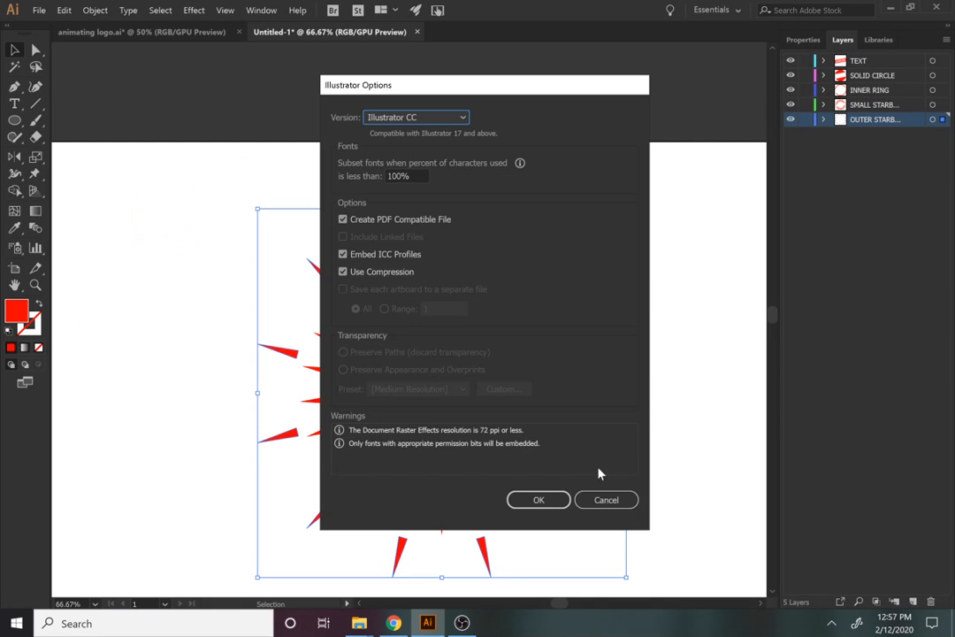
# Accept the Illustrator CC format options, then zoom out and deselect the logo
pyautogui.click(555, 501)
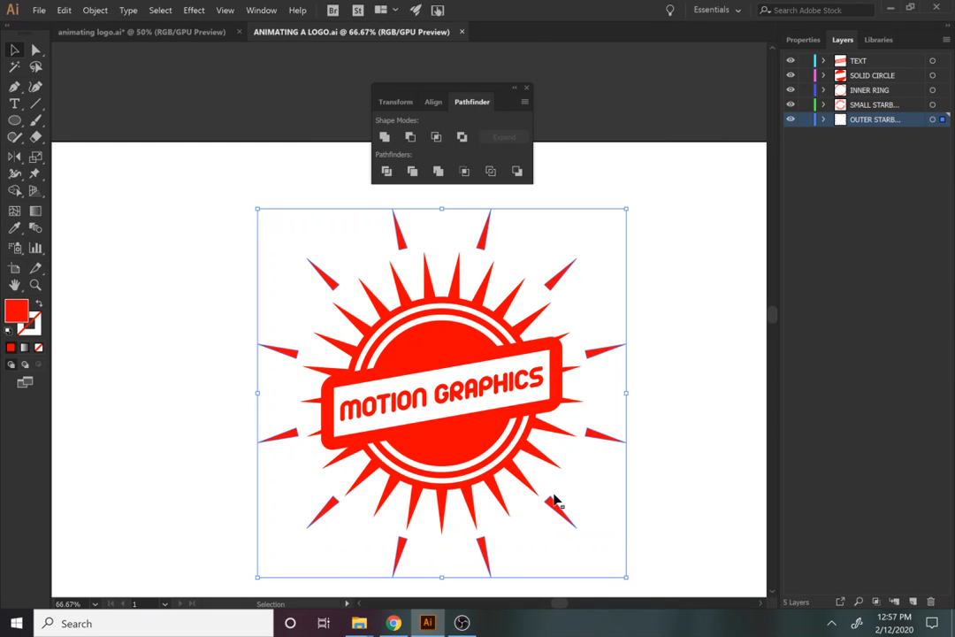
pyautogui.keyDown('alt'); pyautogui.scroll(-2, 478, 347); pyautogui.keyUp('alt')
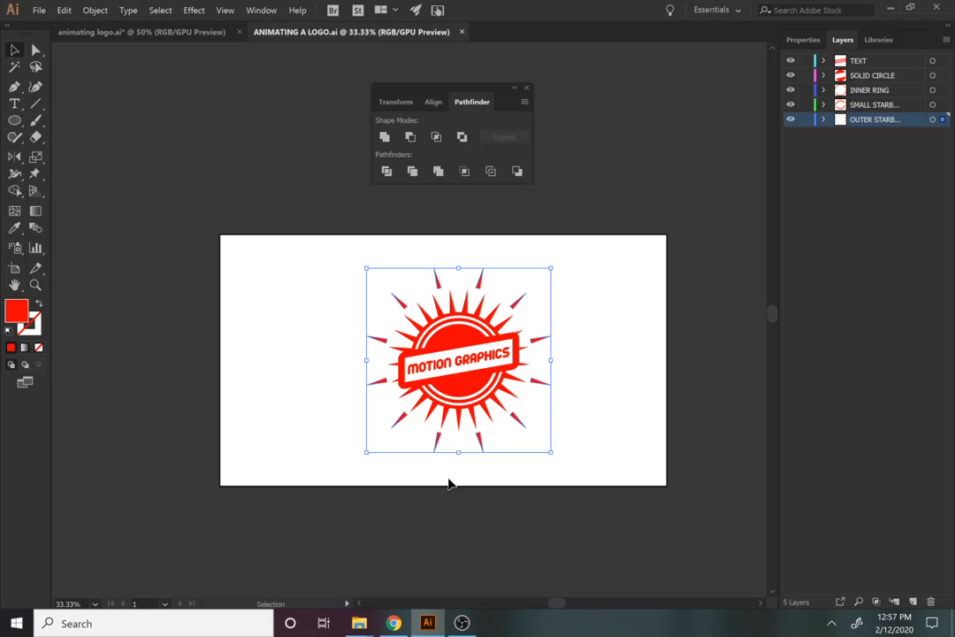
pyautogui.click(464, 515)
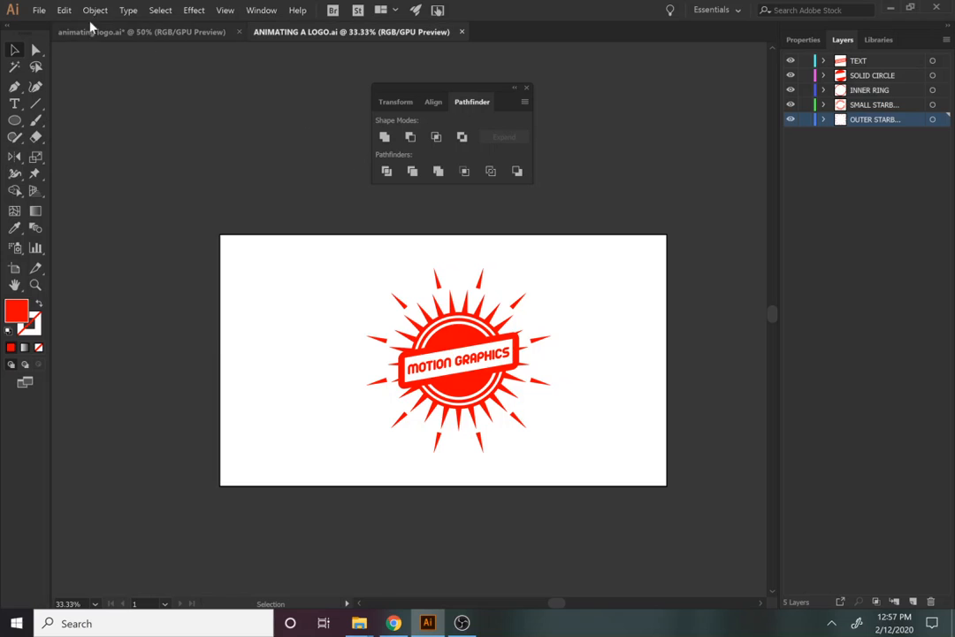
pyautogui.click(39, 10)
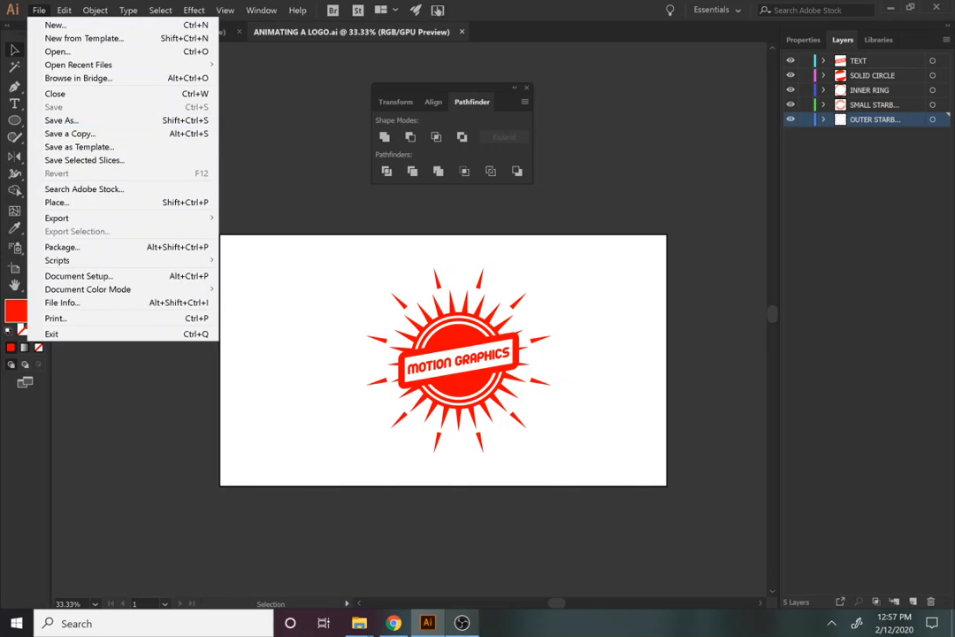